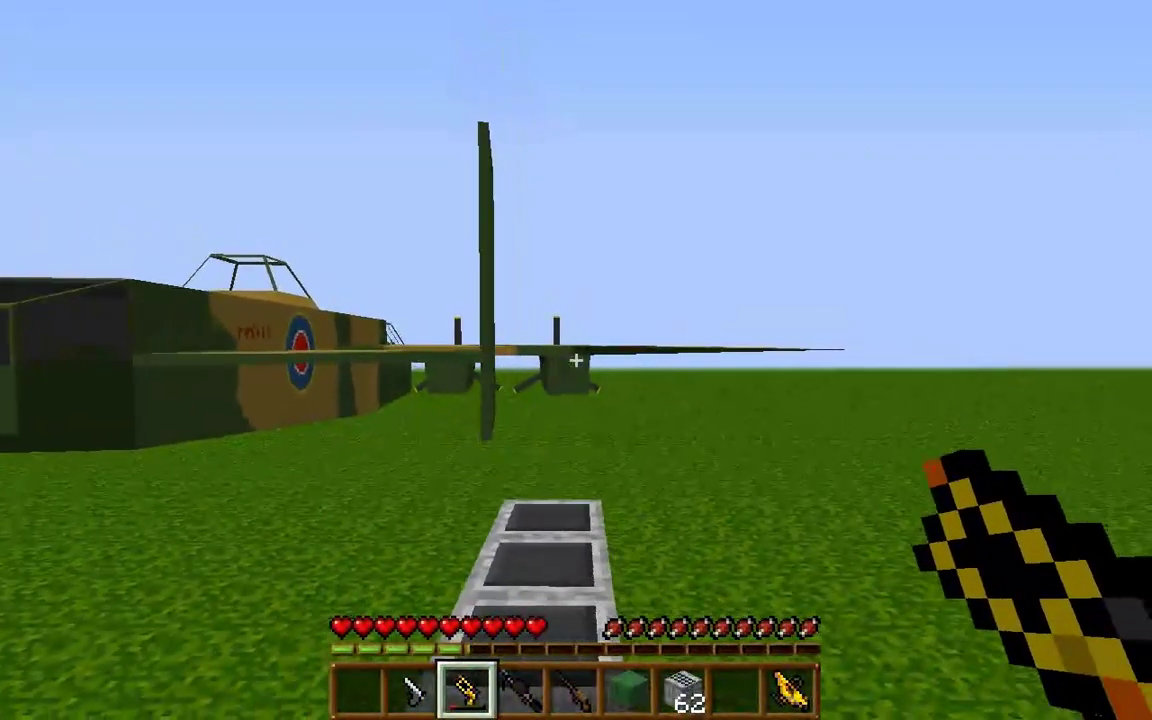
pyautogui.press('w')
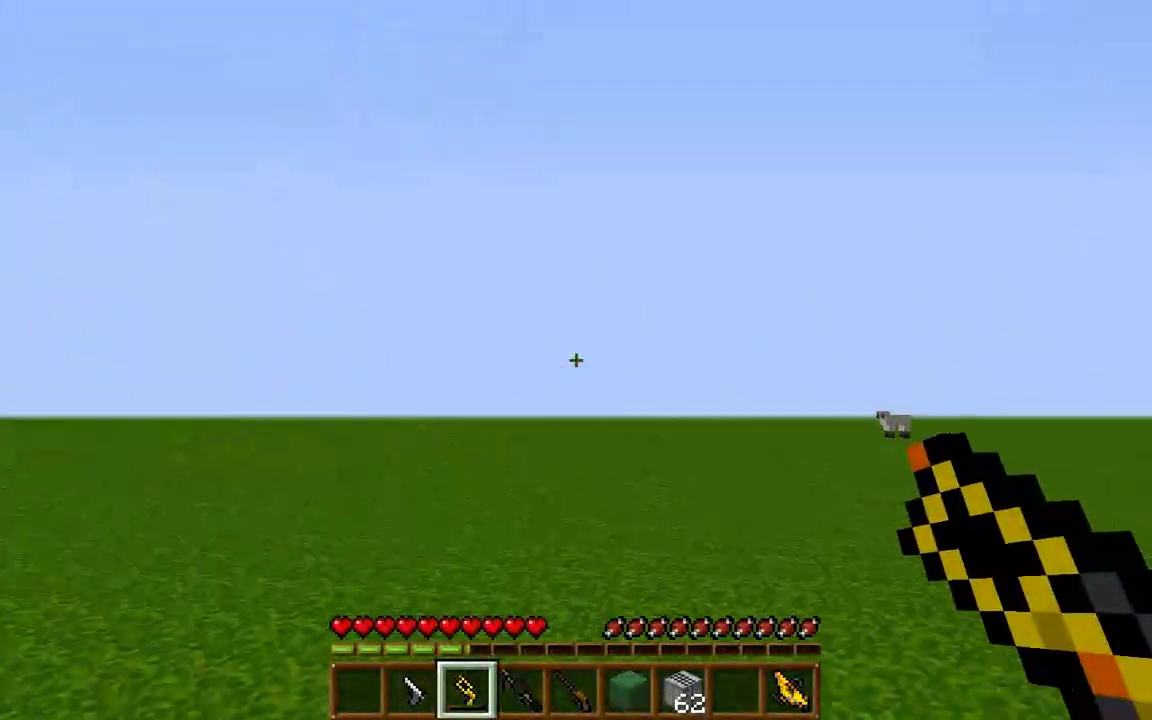
pyautogui.press('w')
pyautogui.press('w')
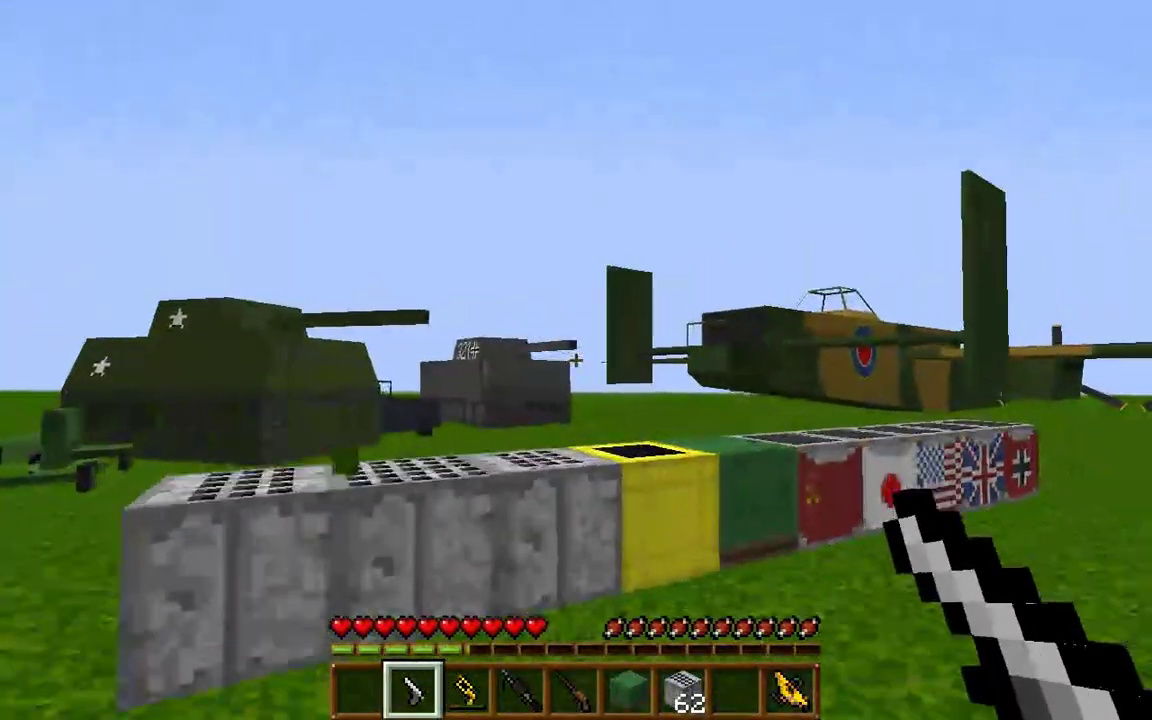
pyautogui.press('w')
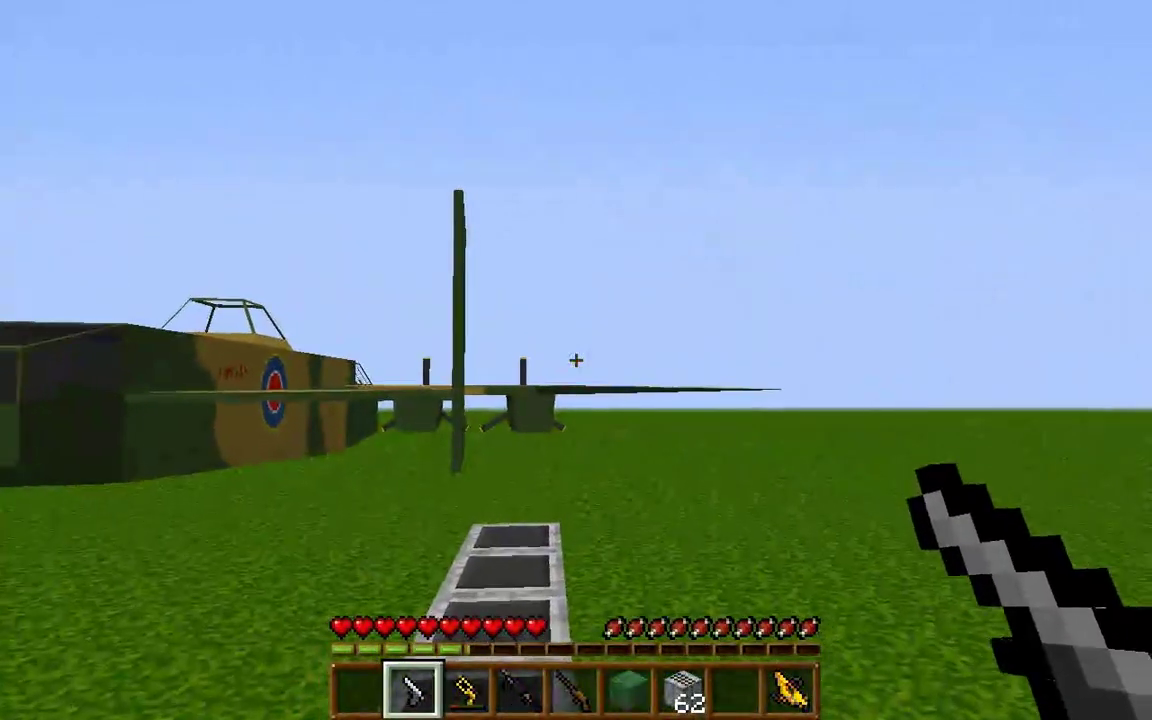
pyautogui.press('w')
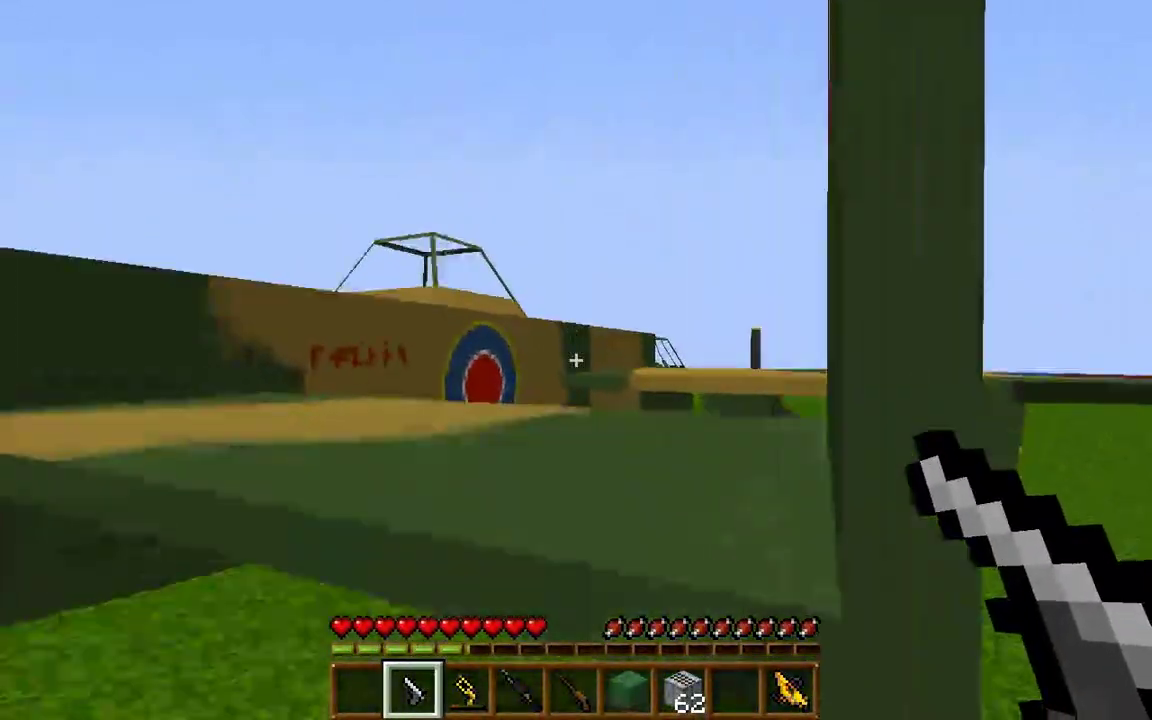
pyautogui.press('w')
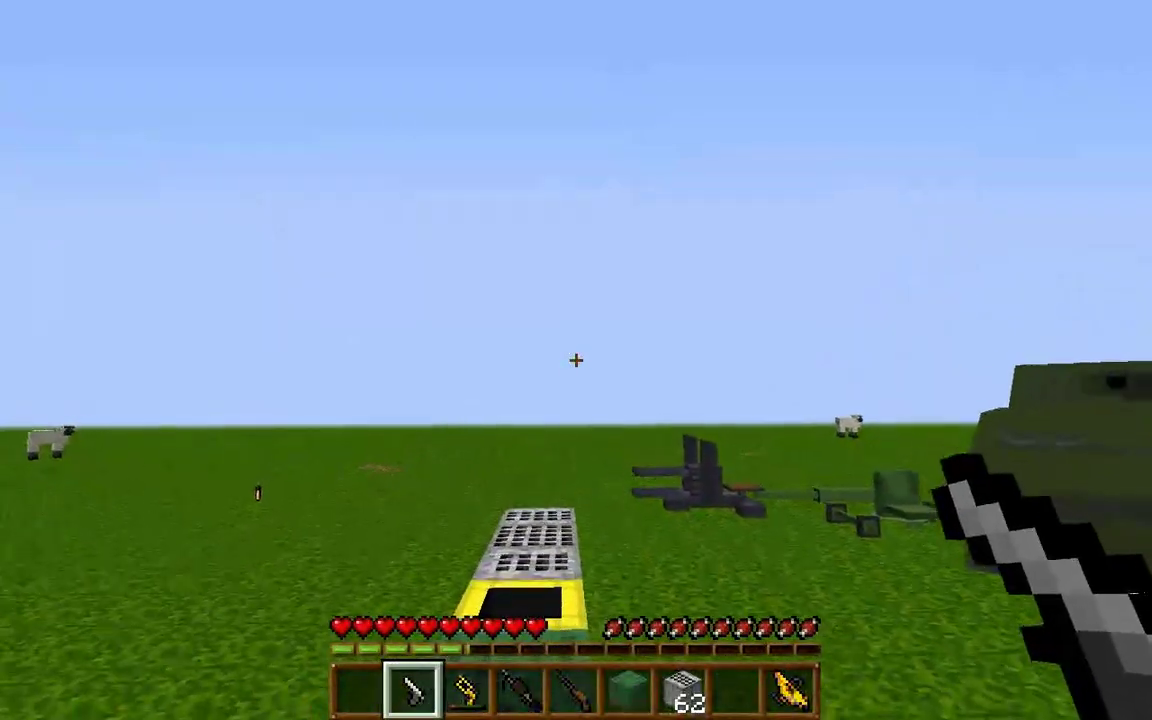
pyautogui.press('w')
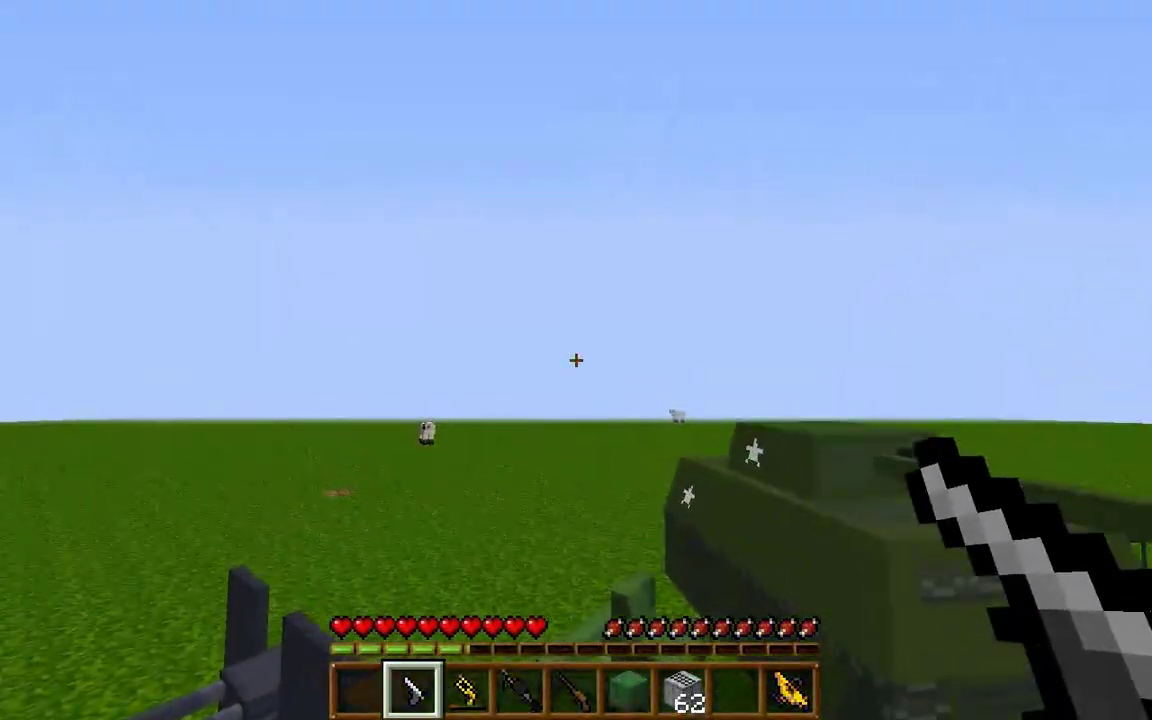
pyautogui.press('w')
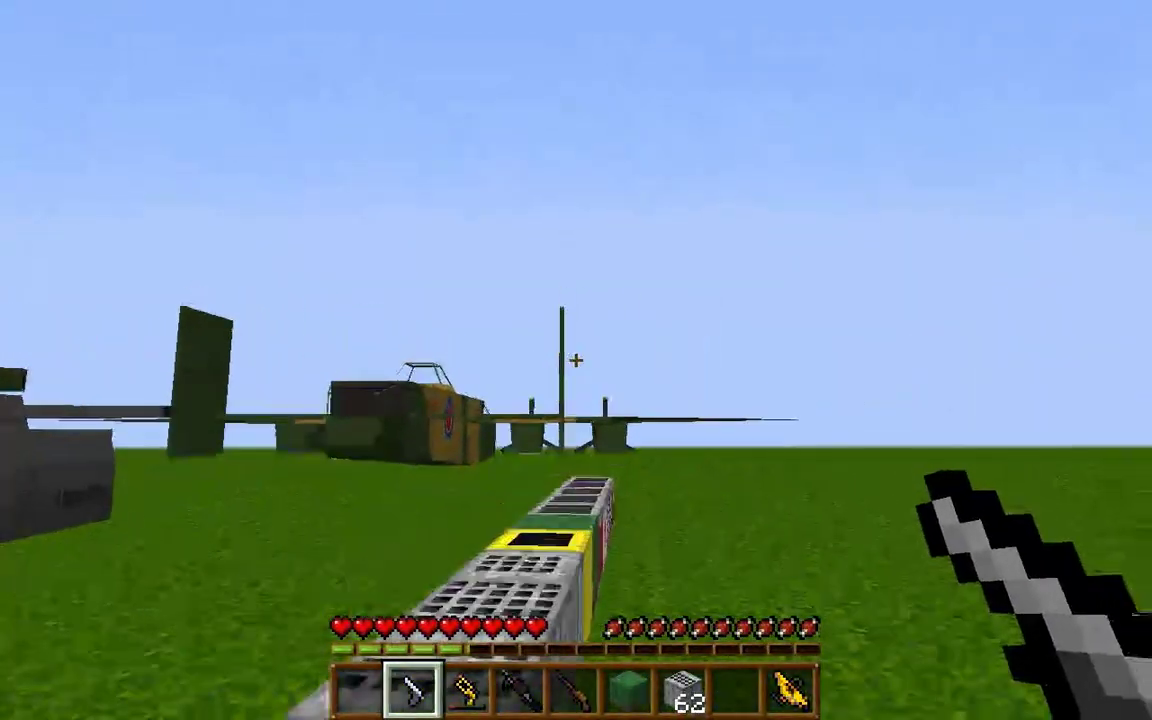
pyautogui.press('w')
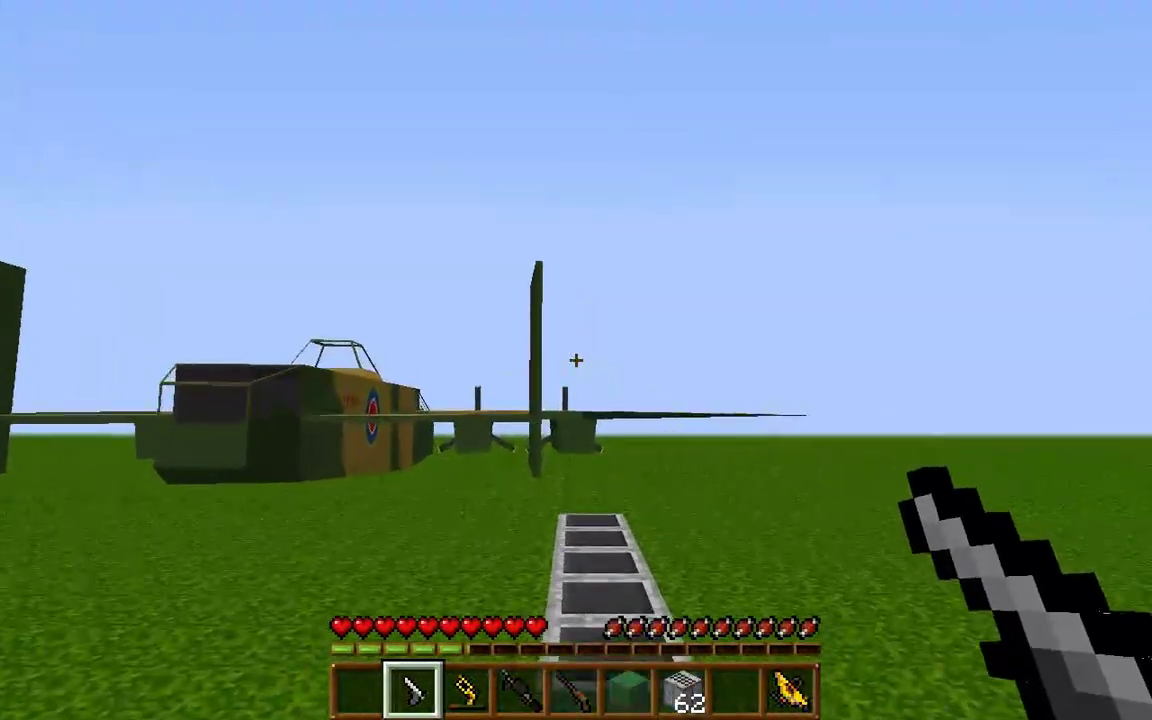
pyautogui.press('w')
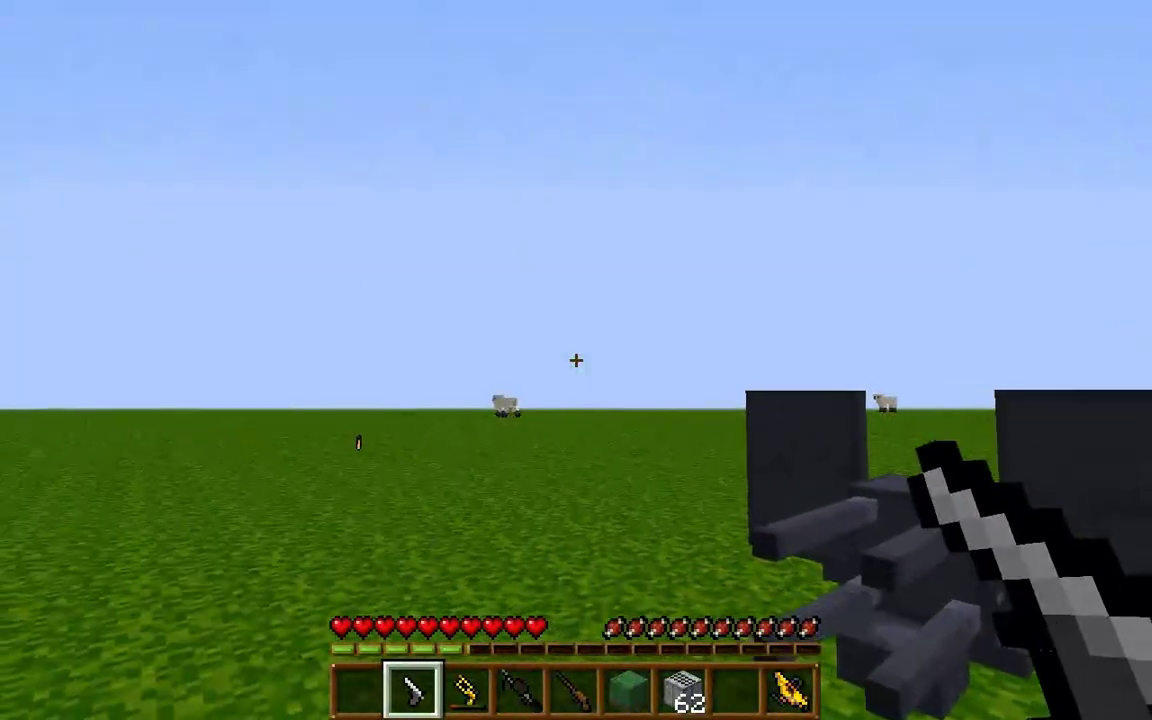
pyautogui.press('F5')
pyautogui.press('F5')
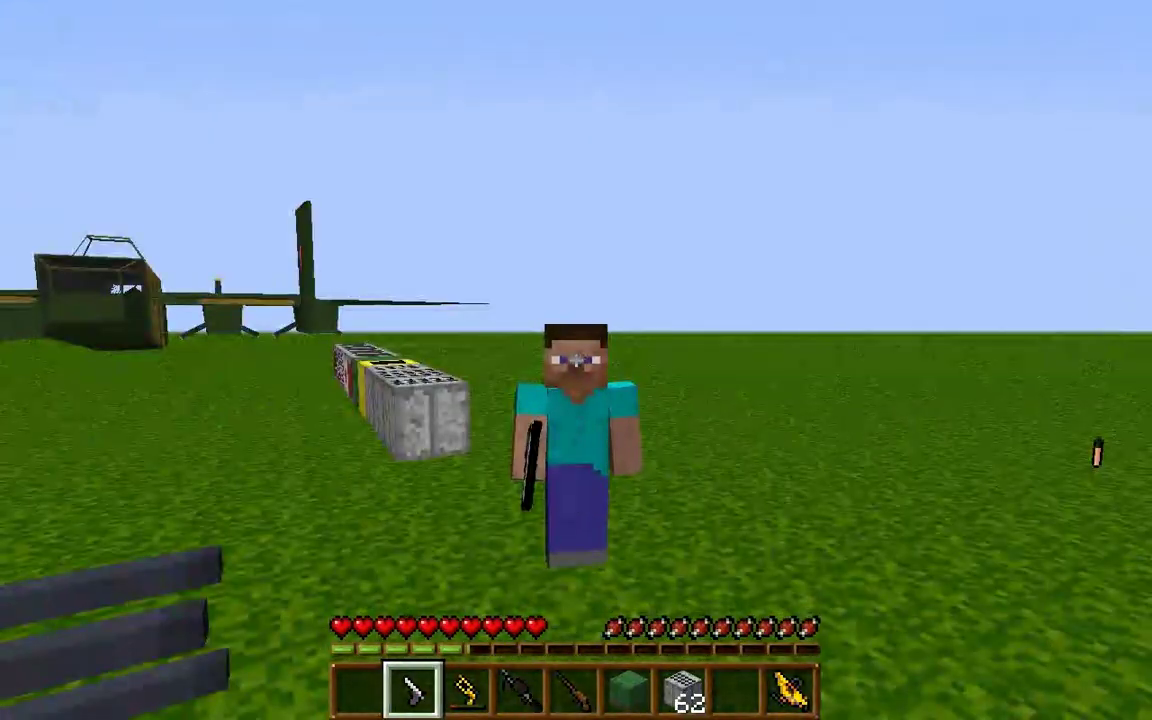
pyautogui.press('w')
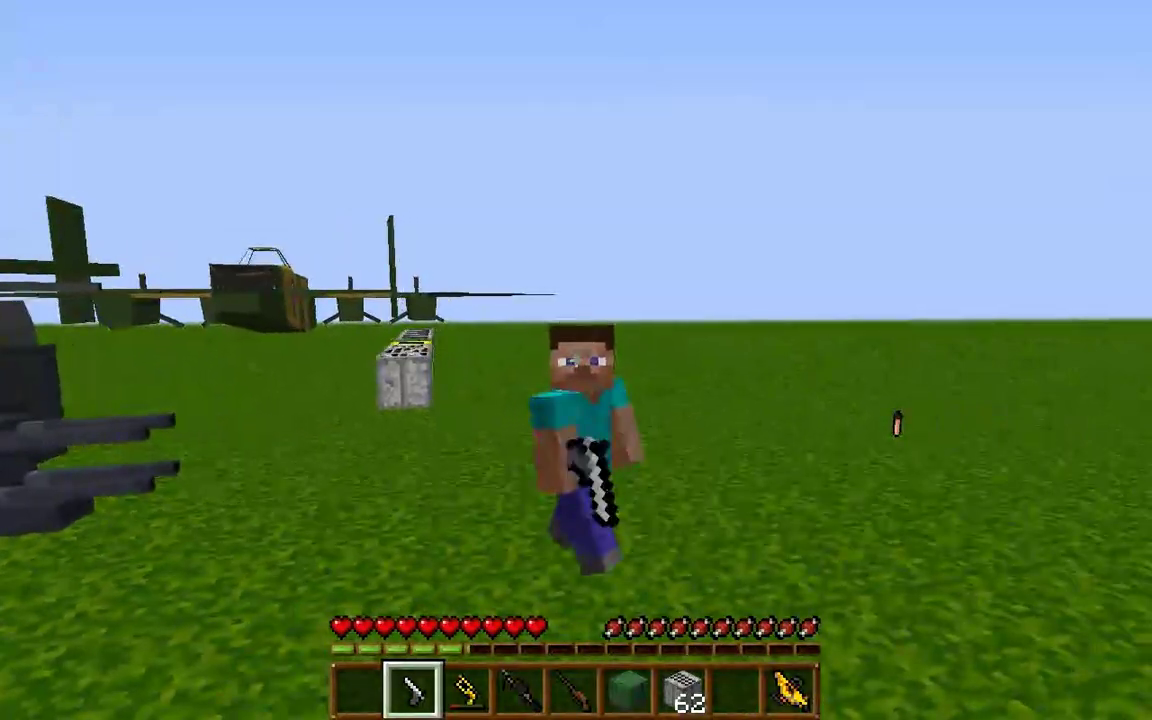
pyautogui.press('w')
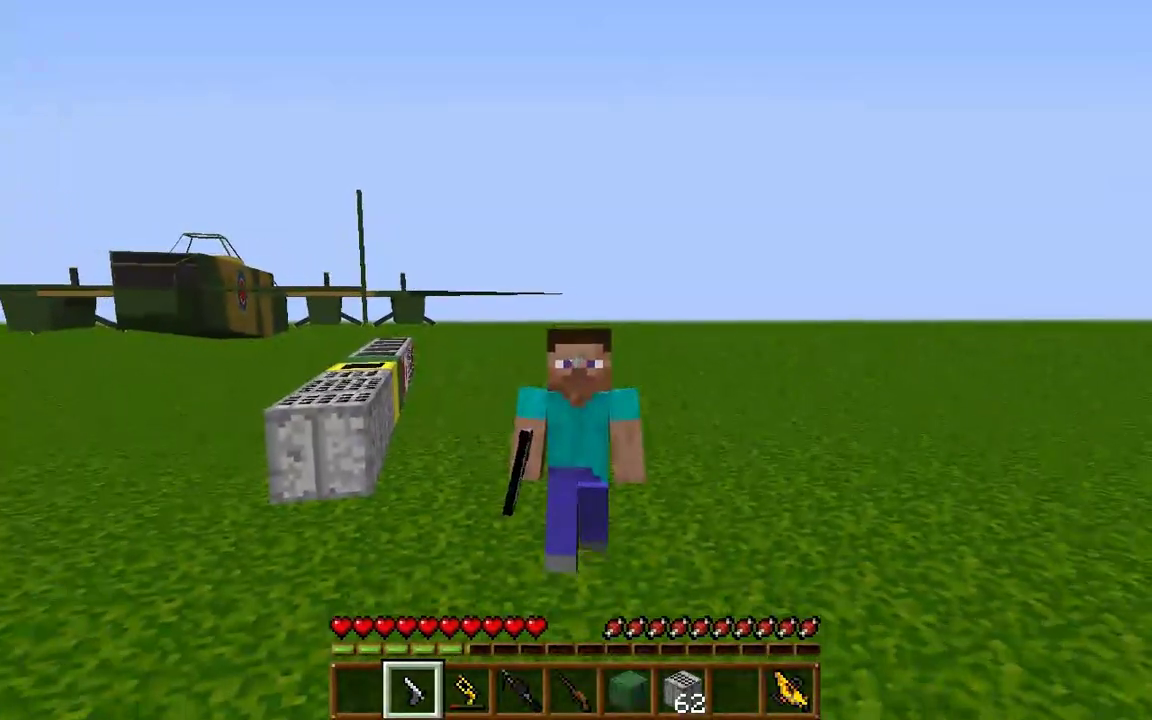
pyautogui.press('w')
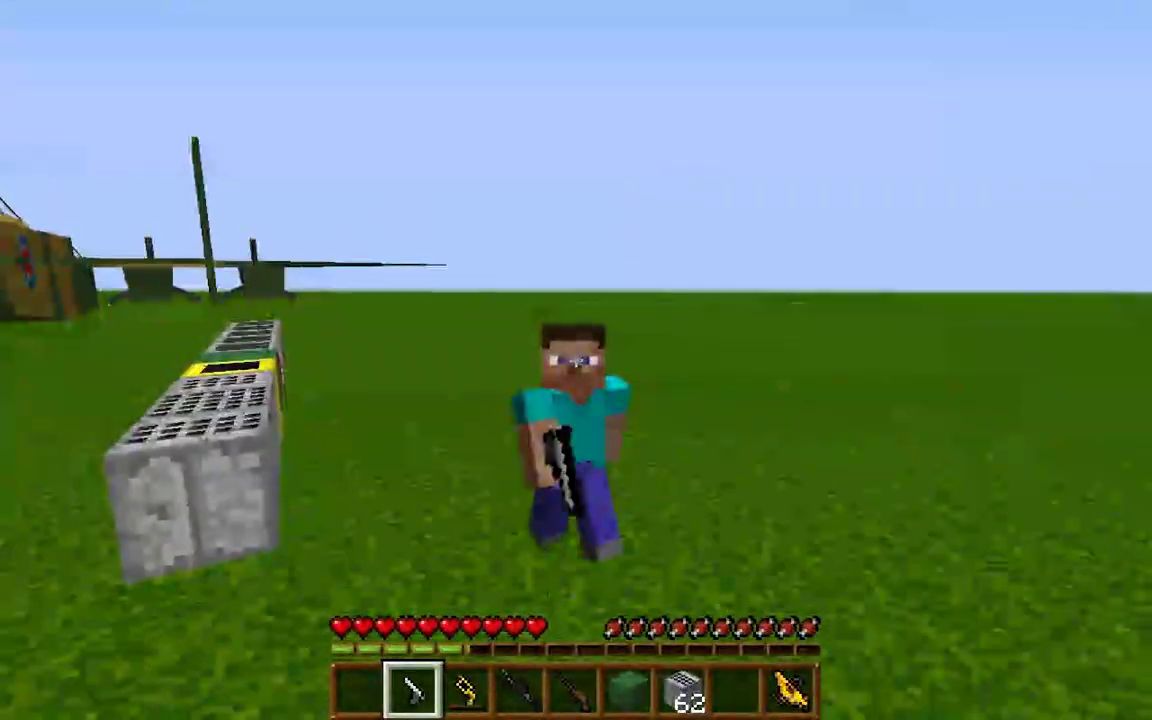
pyautogui.press('w')
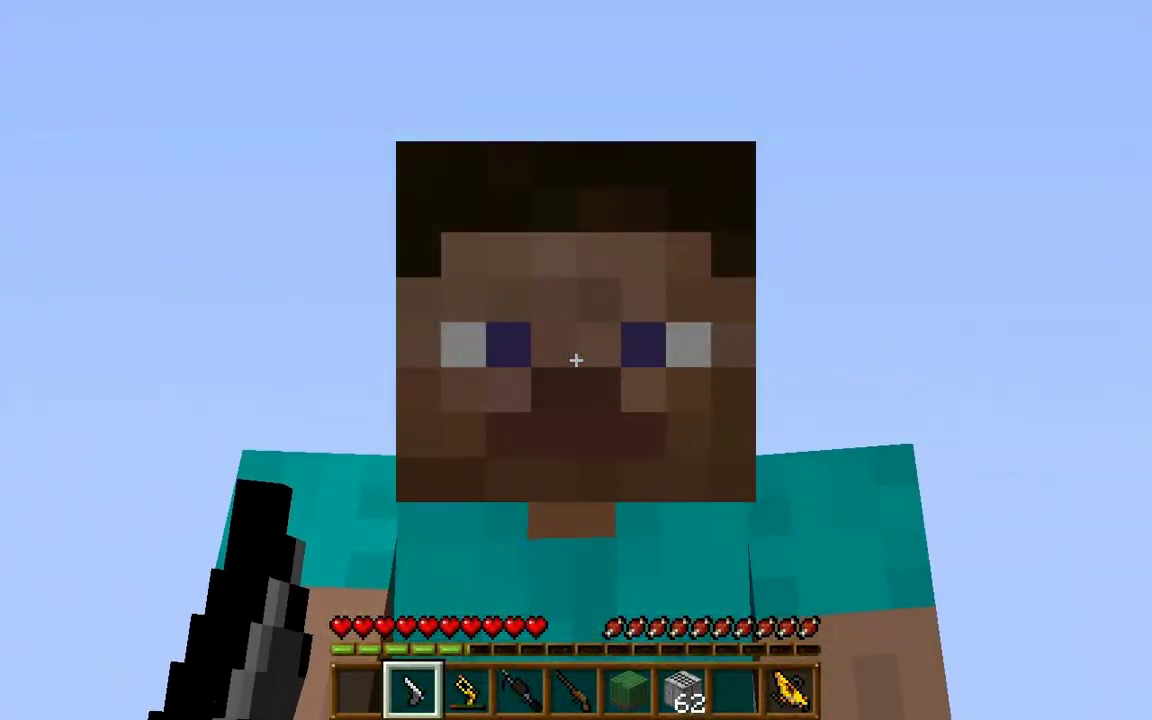
pyautogui.moveTo(576, 360)
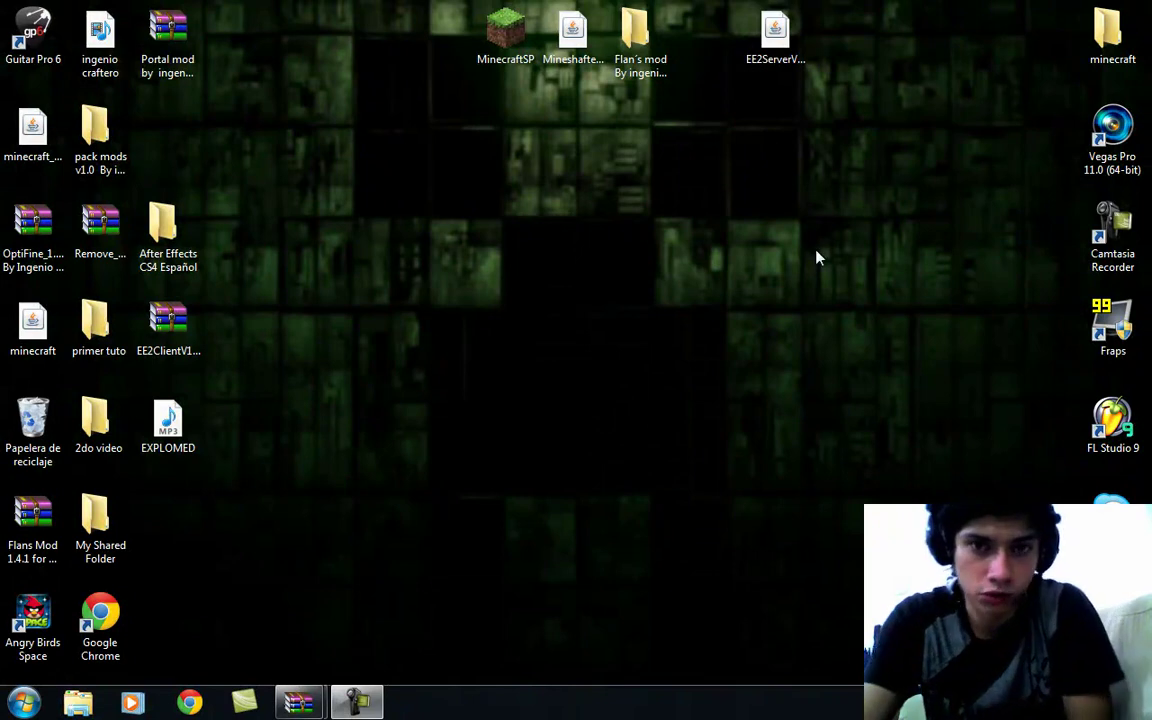
# Open the desktop folder "Flan's mod By ingenio craftero" that holds the mod archives
pyautogui.doubleClick(652, 52)
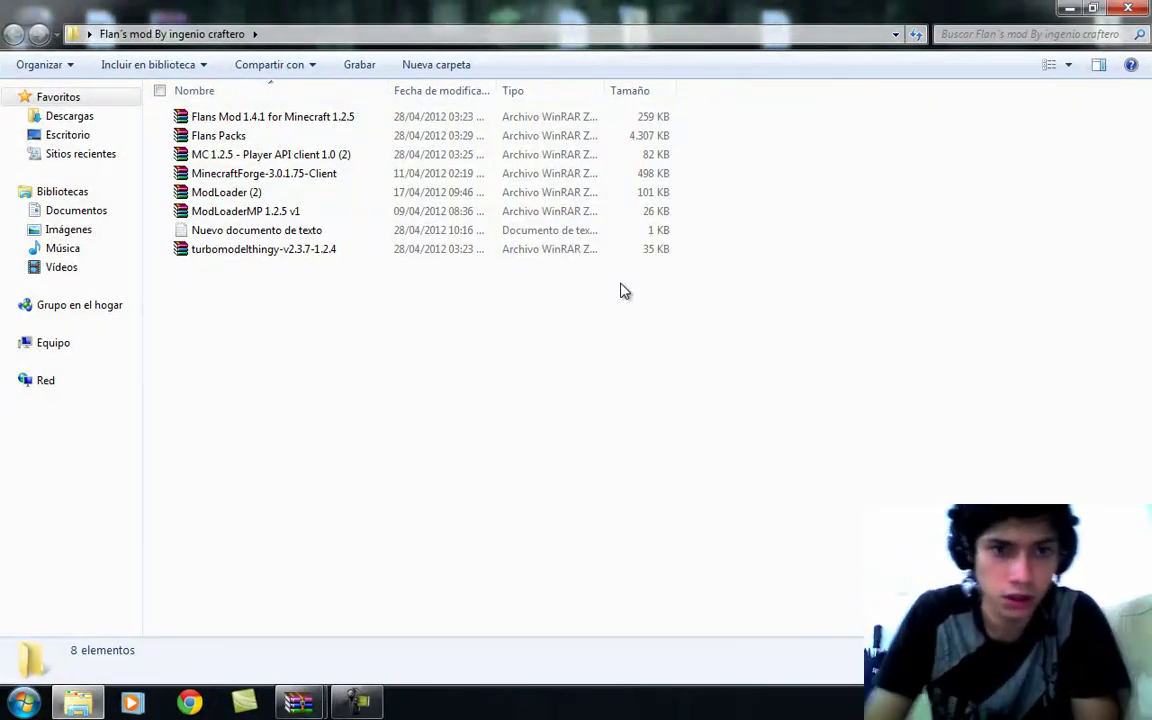
pyautogui.moveTo(497, 376); pyautogui.dragTo(314, 100)
pyautogui.click(405, 377)
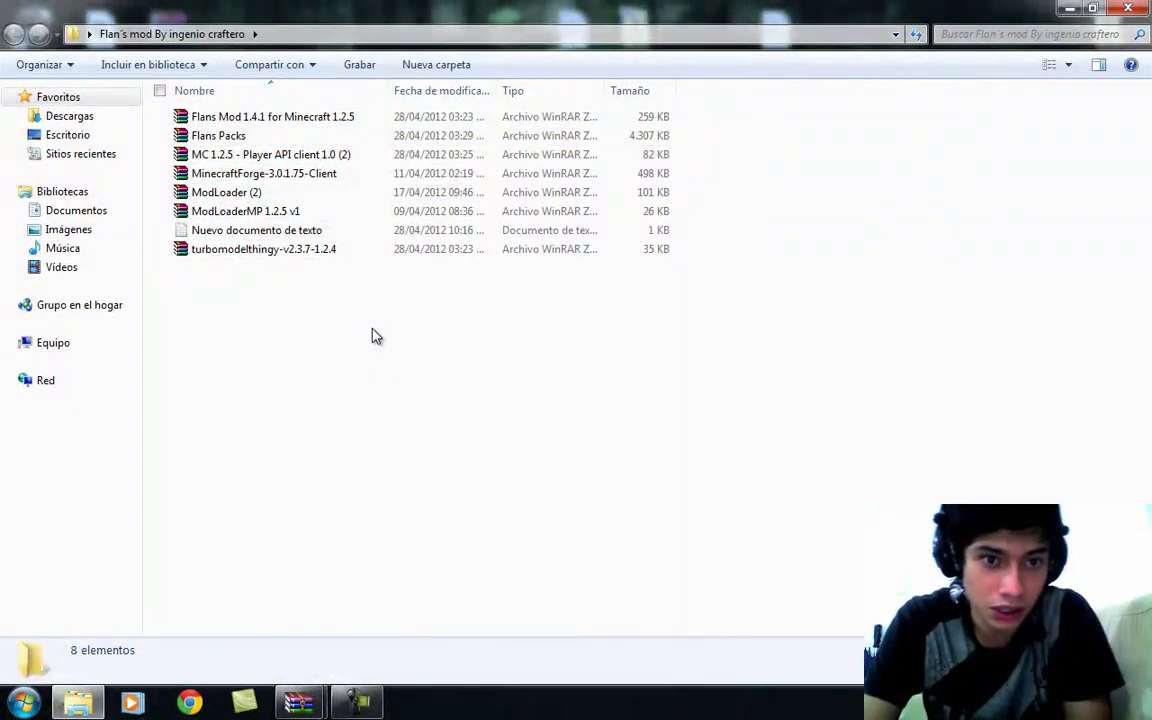
# Read the mod installation order in the Nuevo documento de texto file and close it
pyautogui.doubleClick(287, 230)
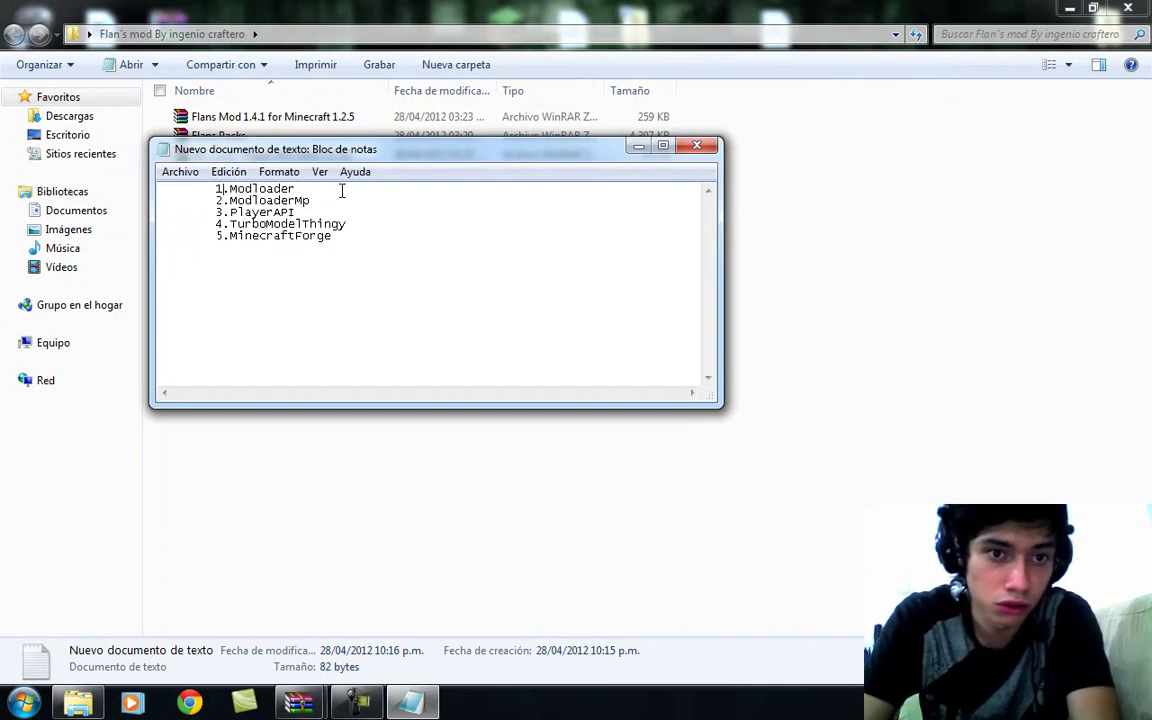
pyautogui.click(334, 207)
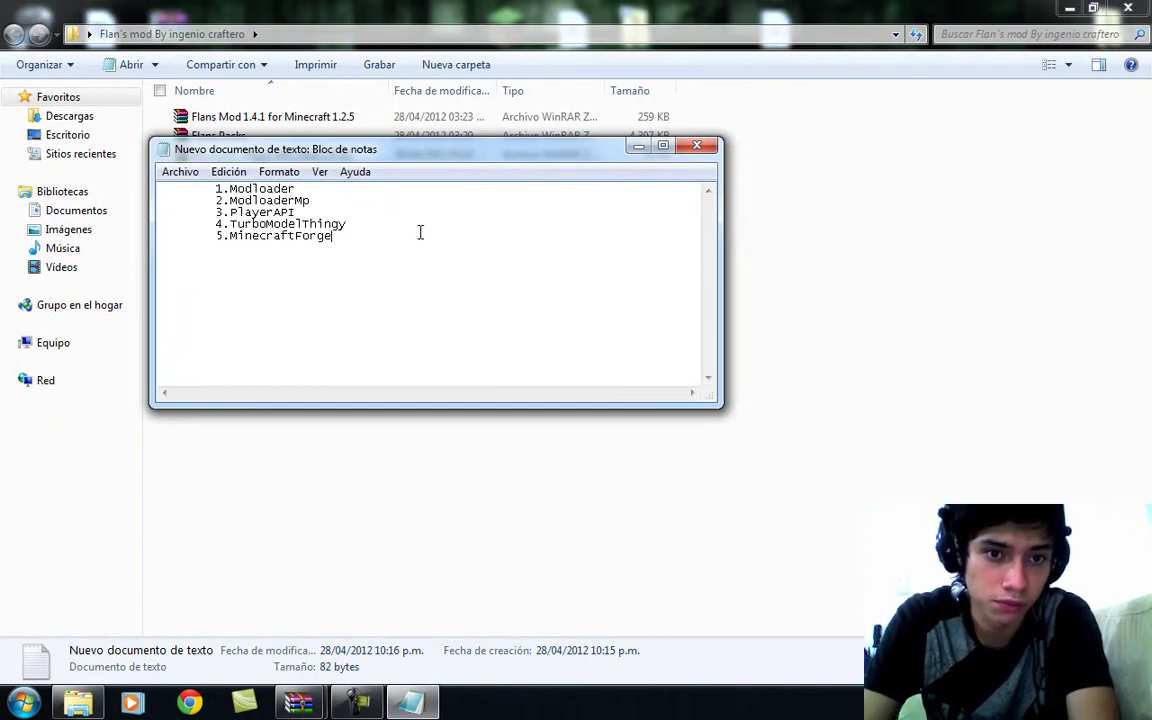
pyautogui.click(696, 146)
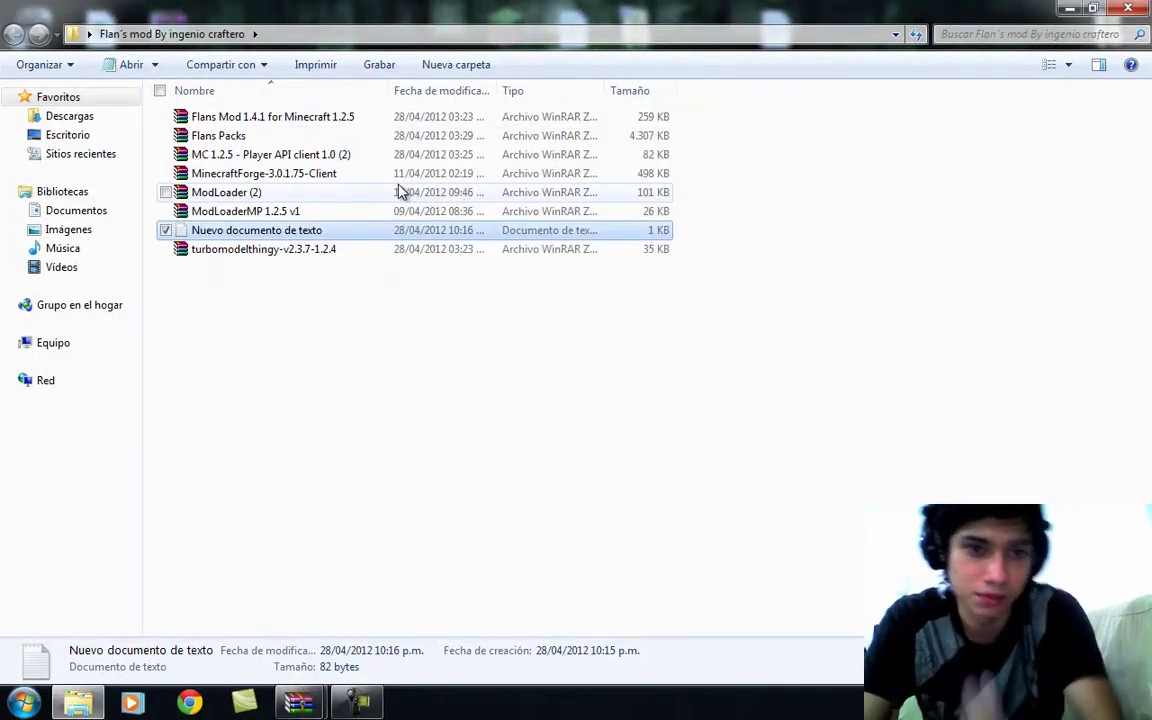
pyautogui.click(298, 121)
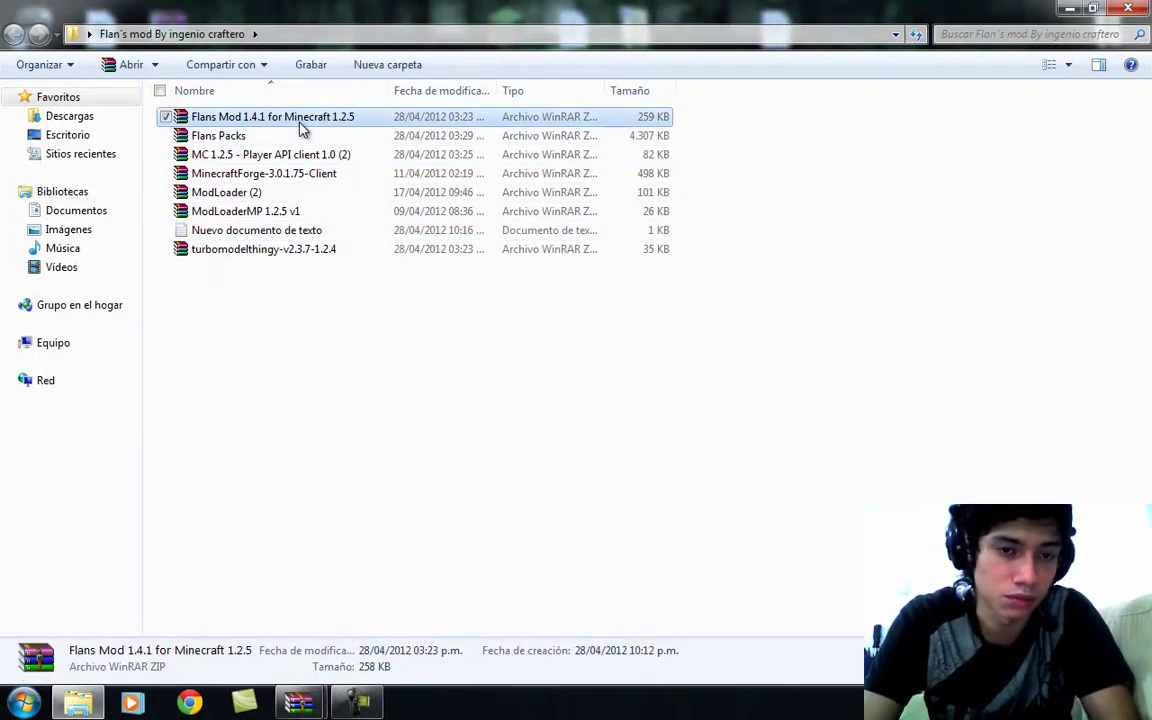
pyautogui.click(295, 140)
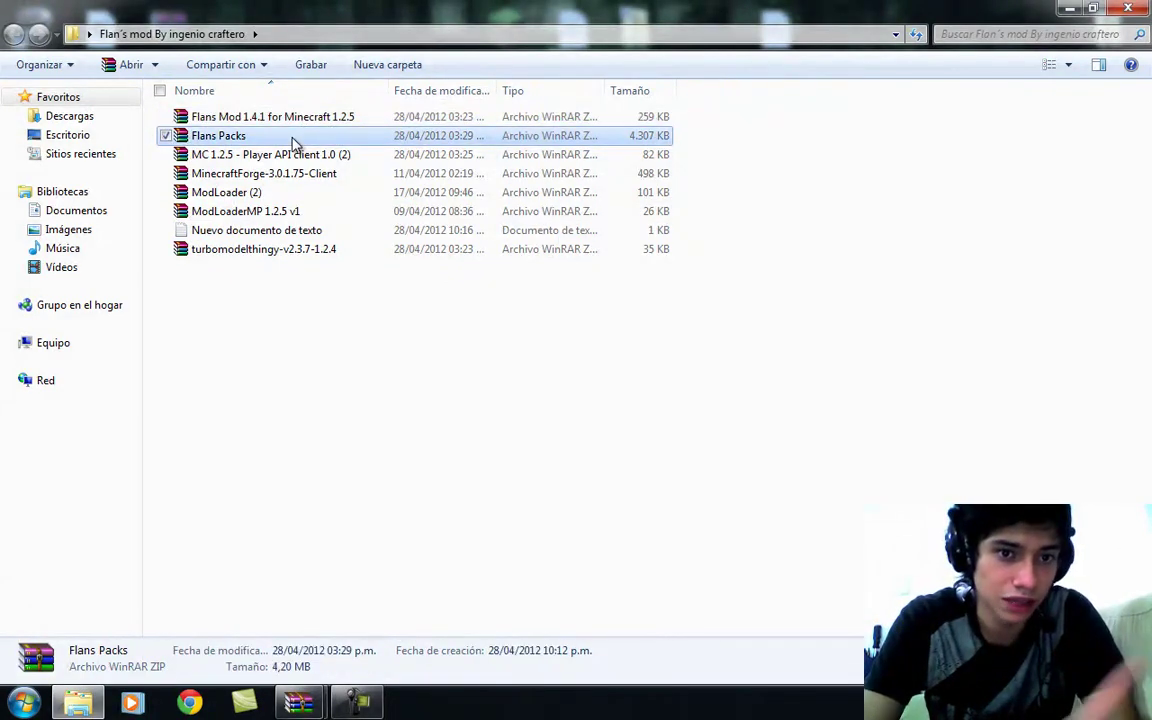
pyautogui.click(352, 334)
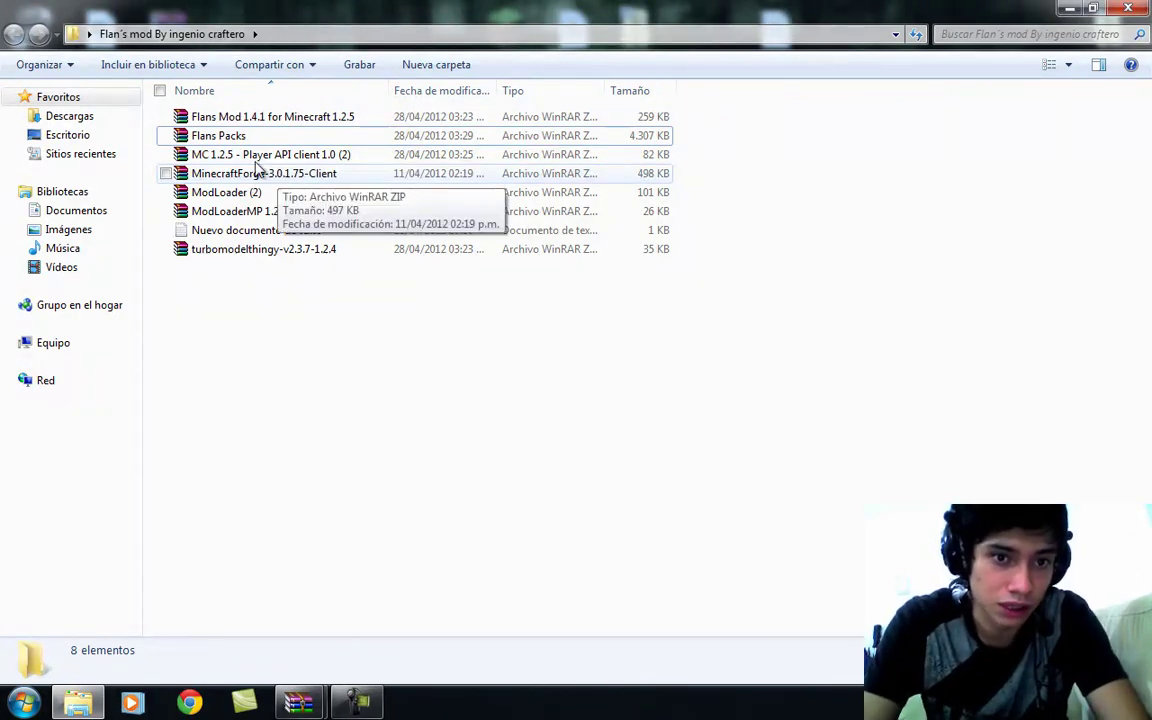
# Open the ModLoader (2) and ModLoaderMP 1.2.5 v1 archives in WinRAR, each window snapped to half the screen beside the folder
pyautogui.click(280, 192)
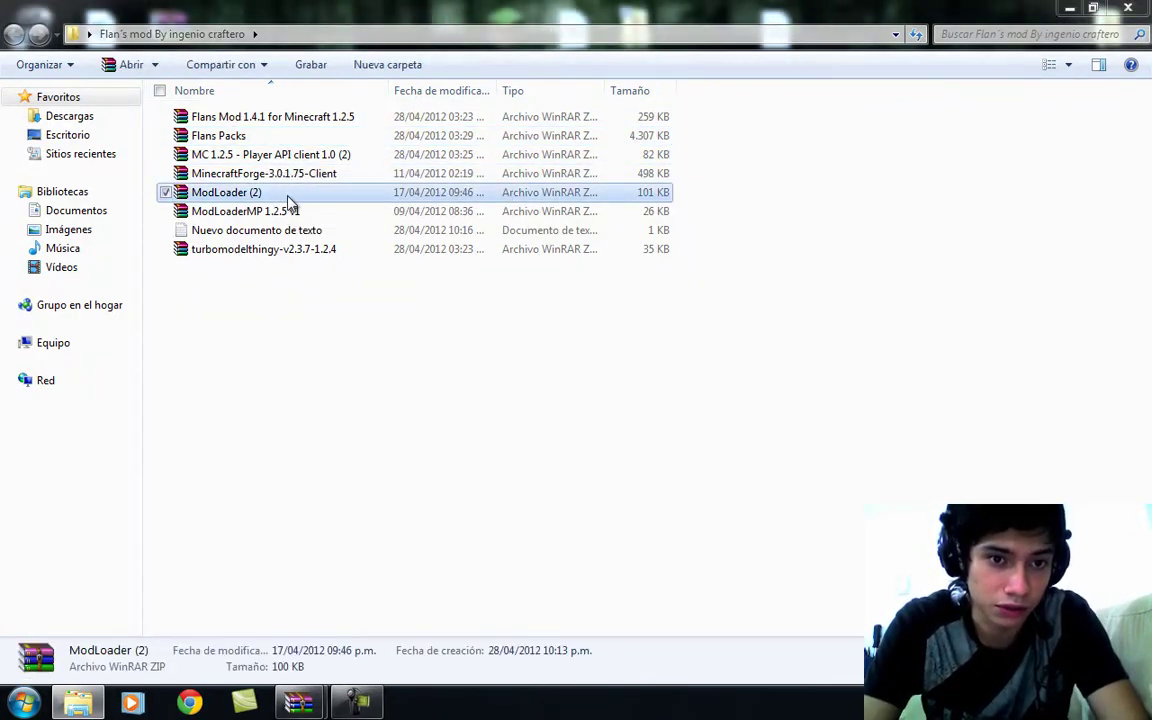
pyautogui.doubleClick(288, 194)
pyautogui.press('super+Right')
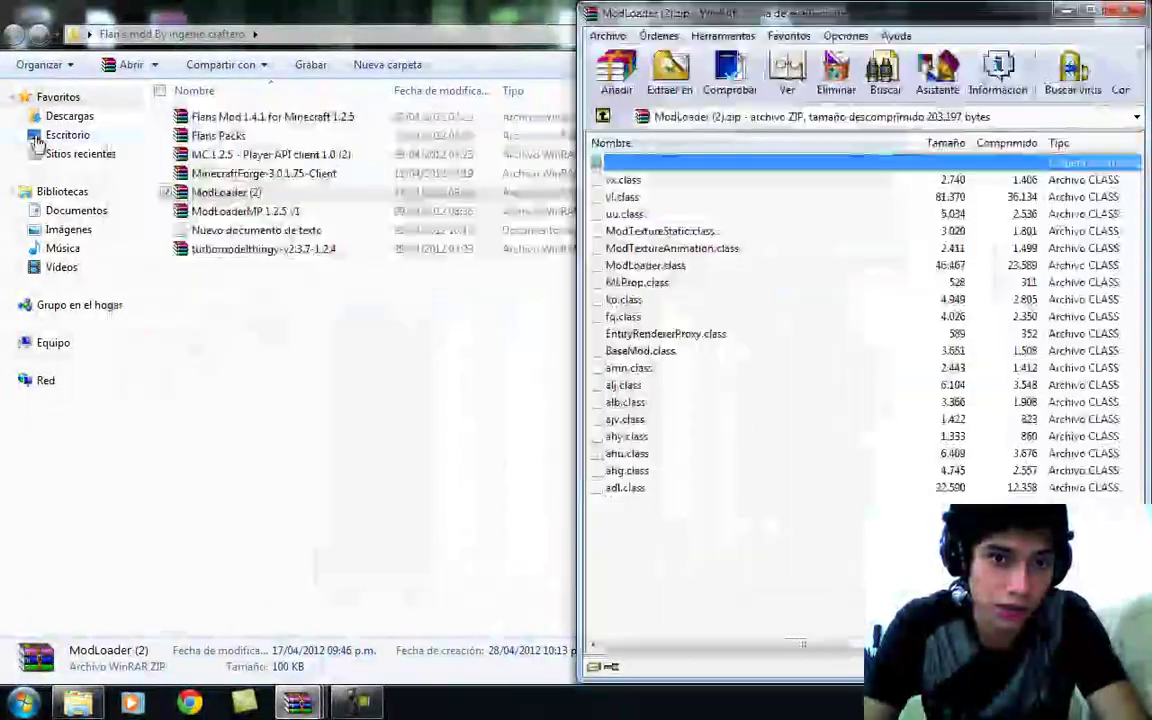
pyautogui.doubleClick(342, 211)
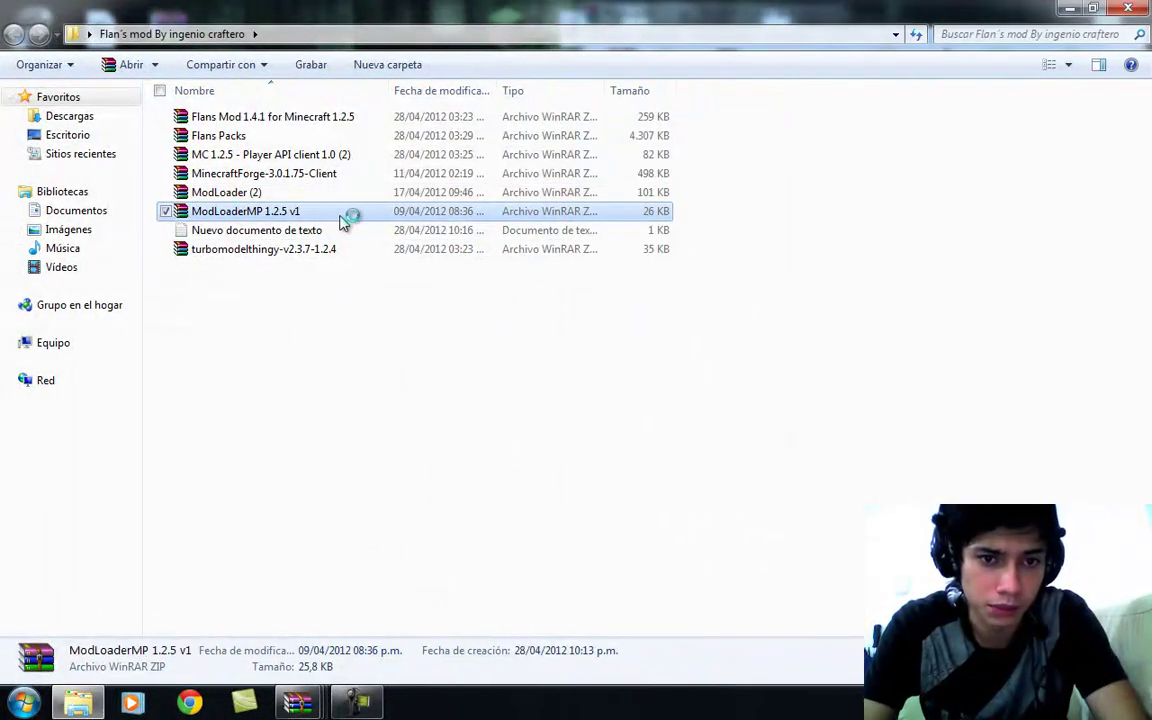
pyautogui.moveTo(335, 145); pyautogui.dragTo(1145, 140)
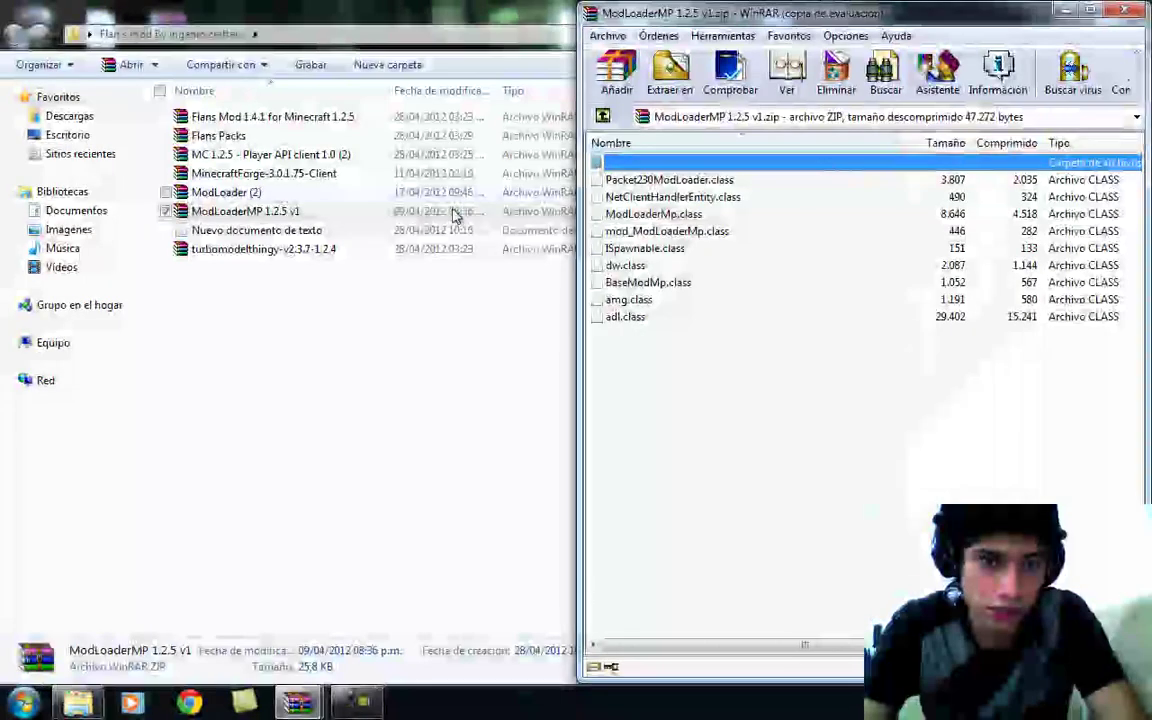
# Check the installation order again in Nuevo documento de texto to find which mod follows ModLoaderMP
pyautogui.click(322, 158)
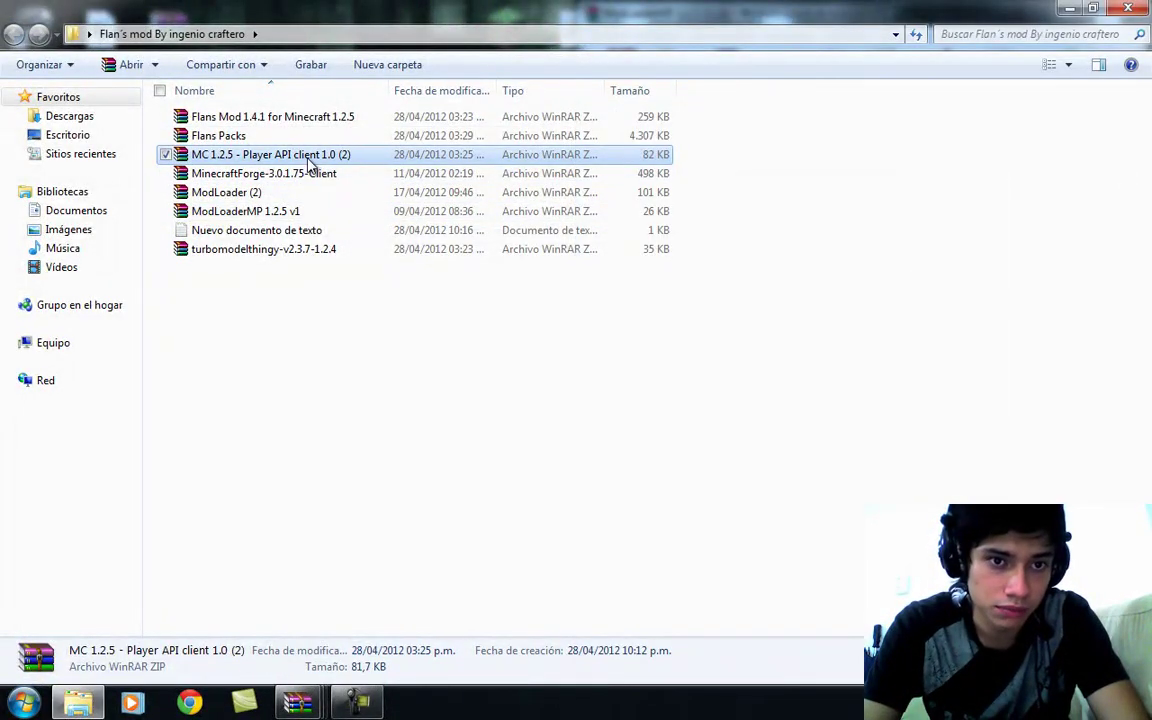
pyautogui.doubleClick(320, 230)
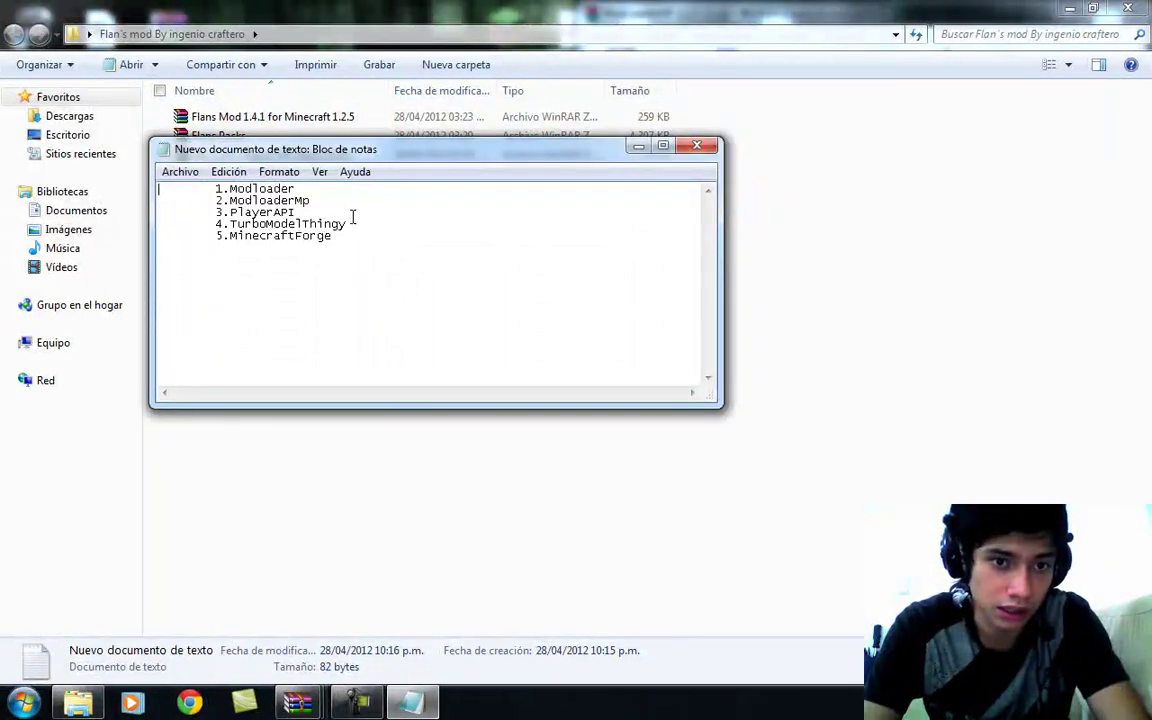
pyautogui.click(697, 146)
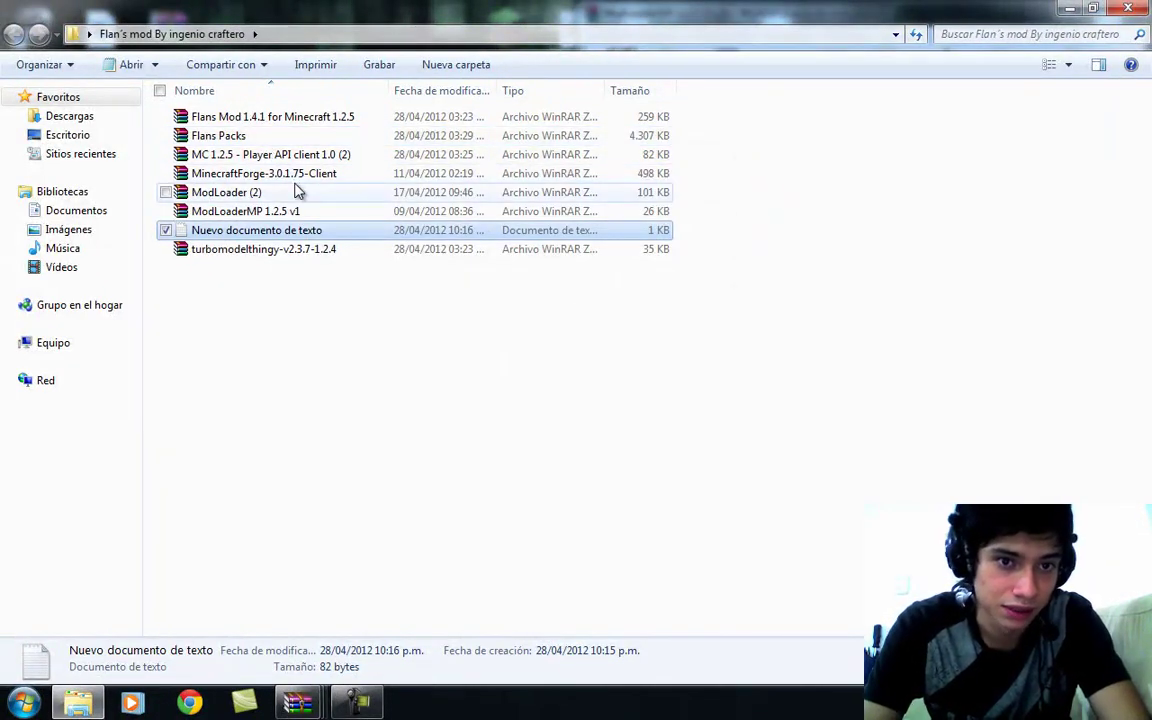
# Open the MC 1.2.5 - Player API client 1.0 (2) and turbomodelthingy-v2.3.7-1.2.4 archives in WinRAR
pyautogui.click(292, 157)
pyautogui.doubleClick(358, 150)
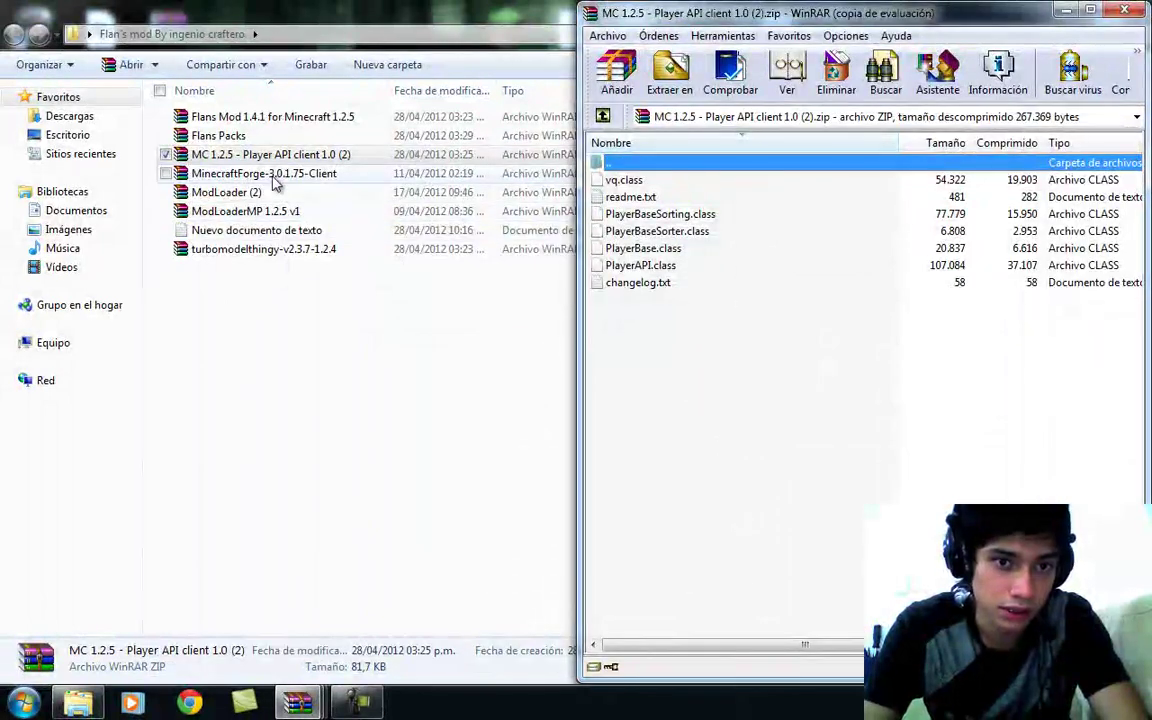
pyautogui.click(330, 249)
pyautogui.doubleClick(365, 254)
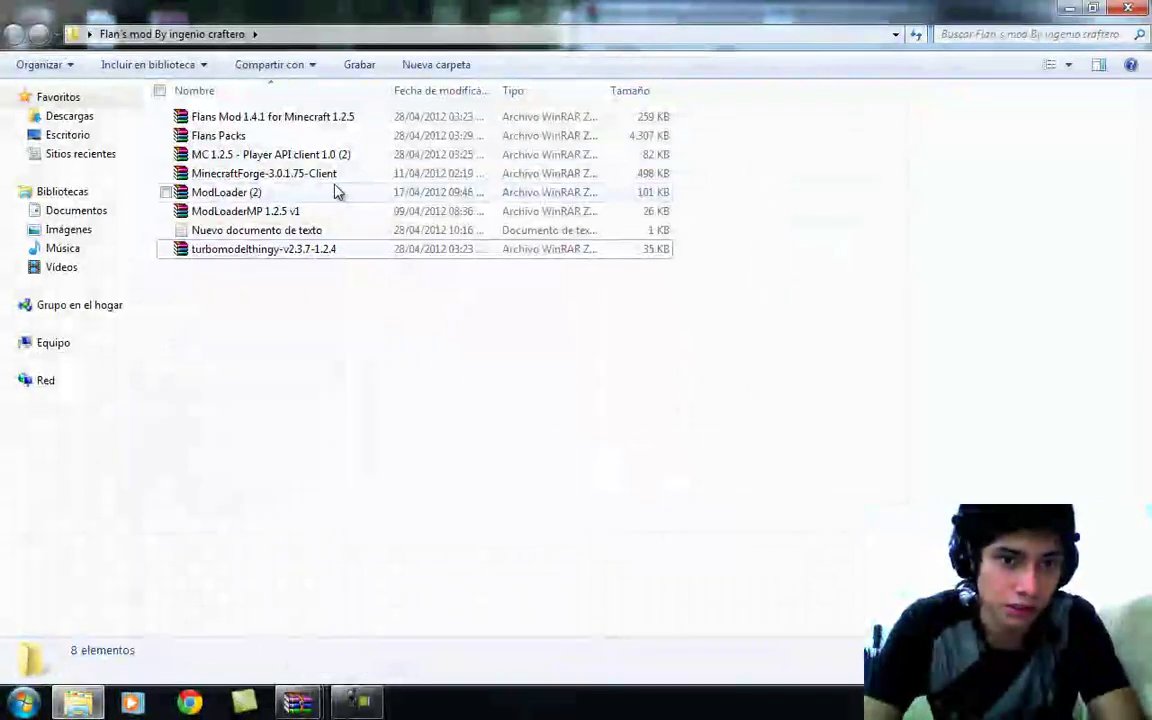
# Open the MinecraftForge-3.0.1.75-Client archive in WinRAR, snap it to half the screen, and return to the mod folder
pyautogui.click(330, 179)
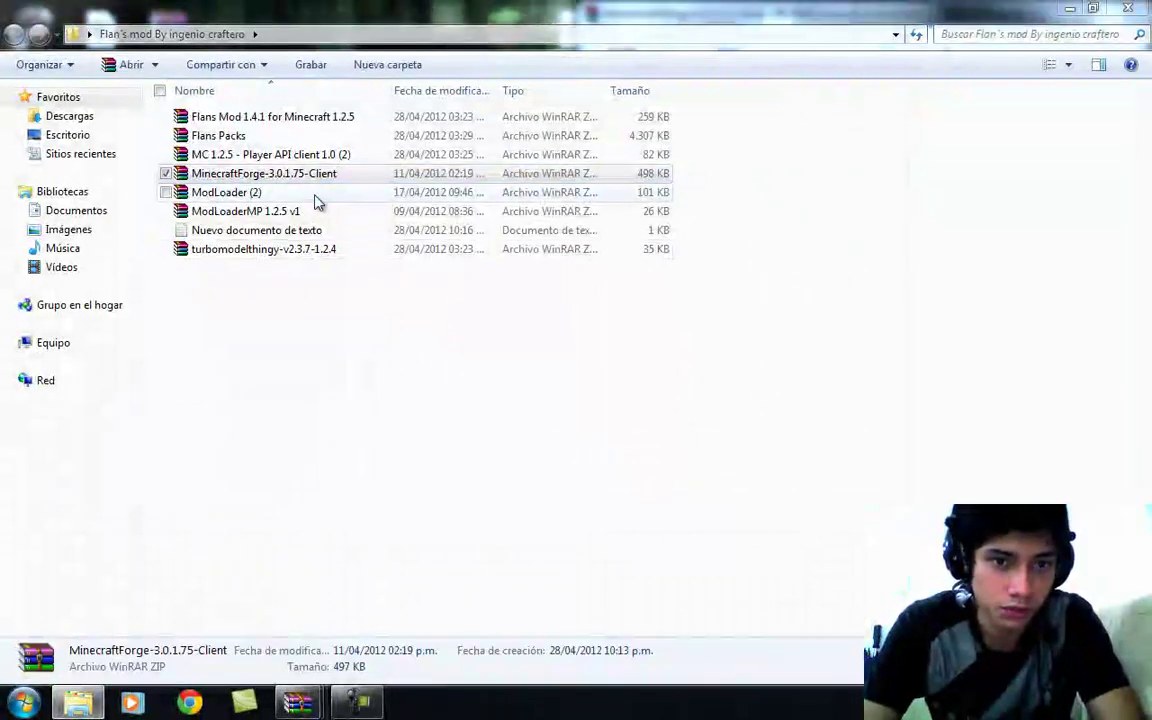
pyautogui.press('Return')
pyautogui.press('super+Right')
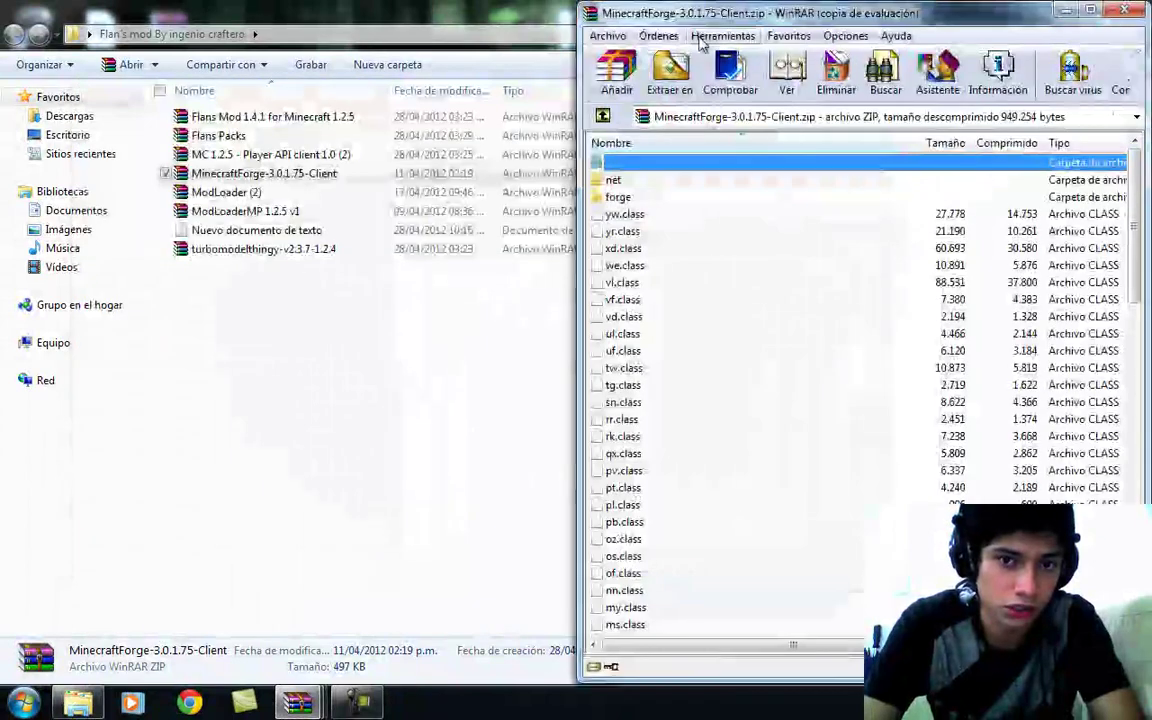
pyautogui.click(420, 290)
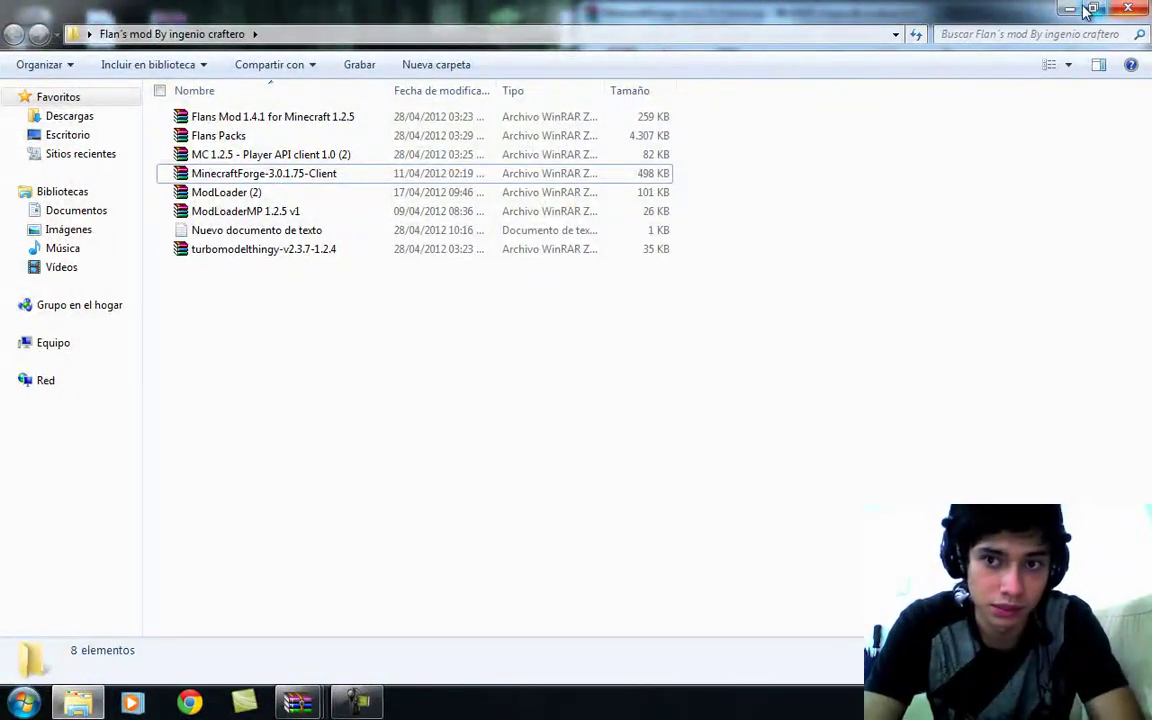
# Minimize the mod folder and open the Roaming folder through %appdata%
pyautogui.click(1078, 9)
pyautogui.click(24, 703)
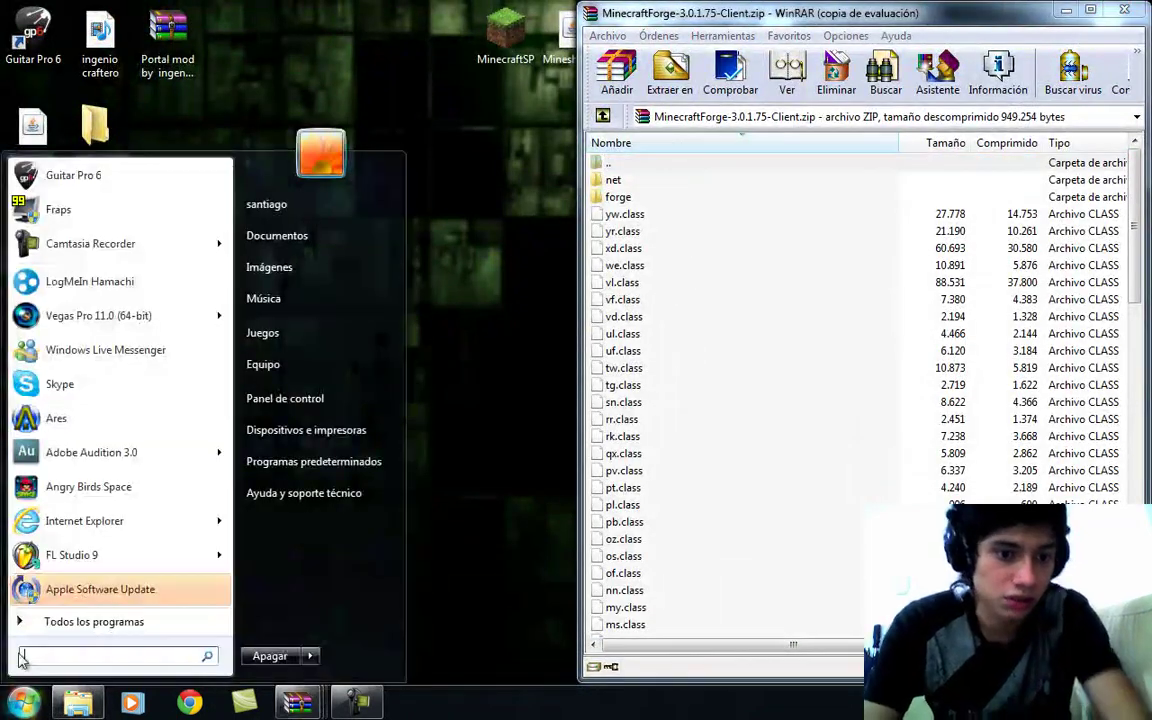
pyautogui.write('%appdata%')
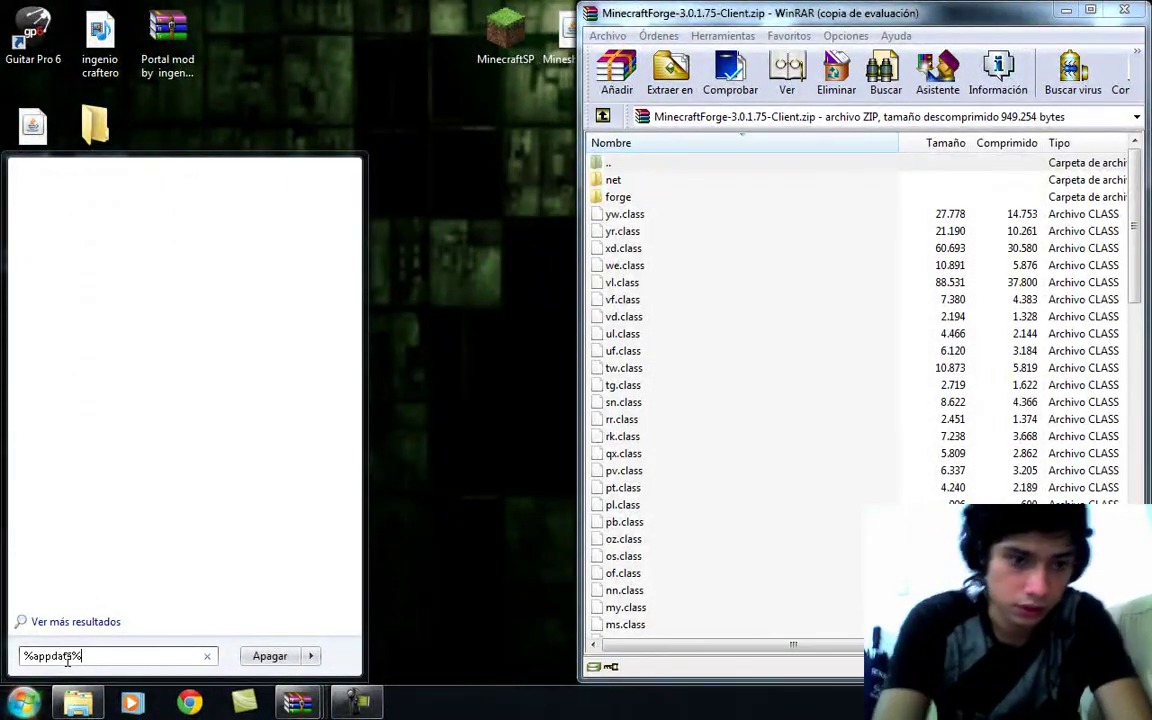
pyautogui.press('Return')
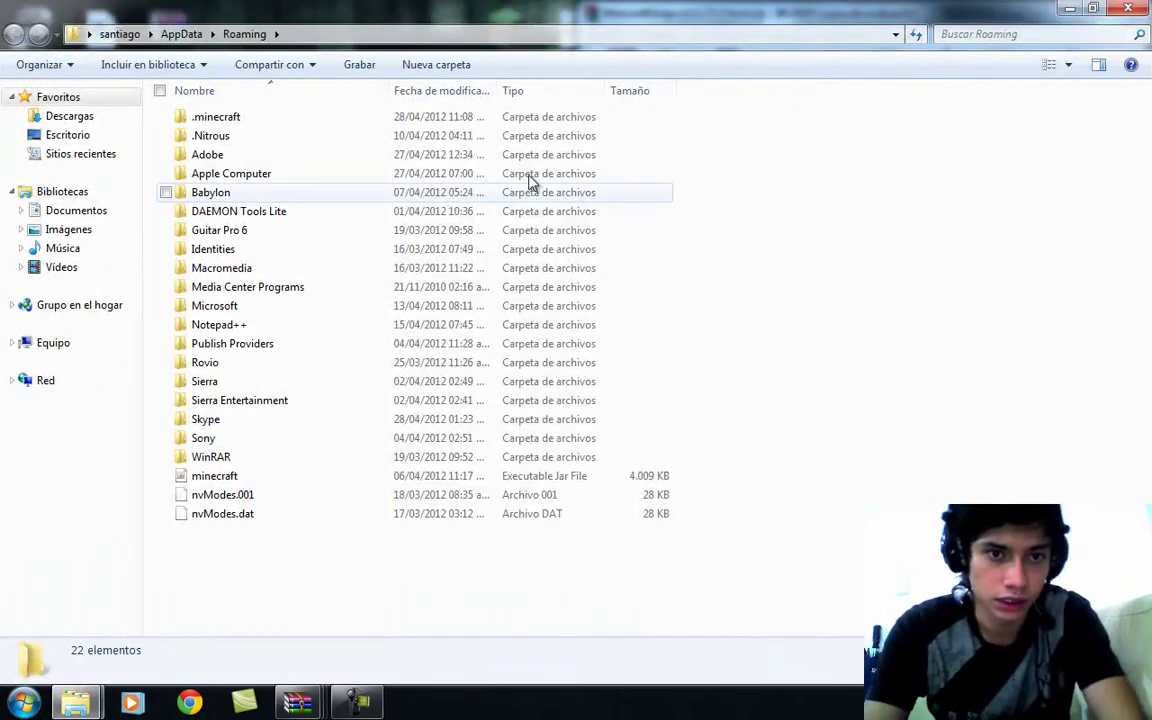
# Minimize the Roaming folder and the open WinRAR archive windows to clear the desktop
pyautogui.click(1067, 8)
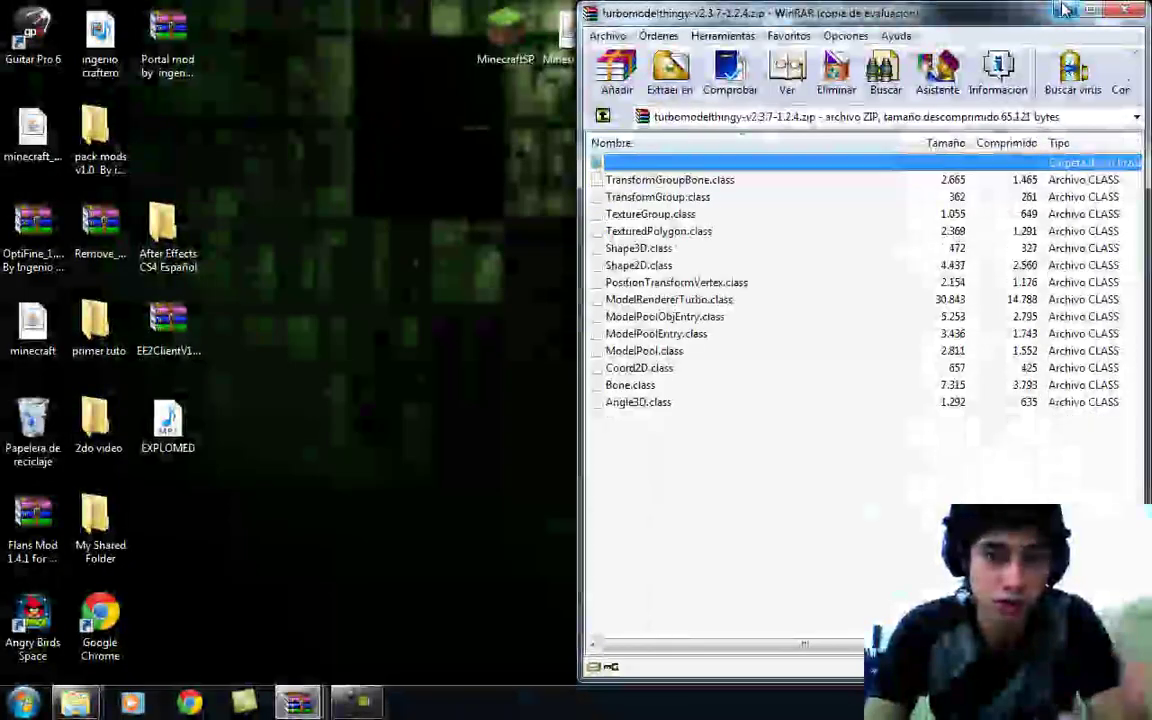
pyautogui.click(1067, 12)
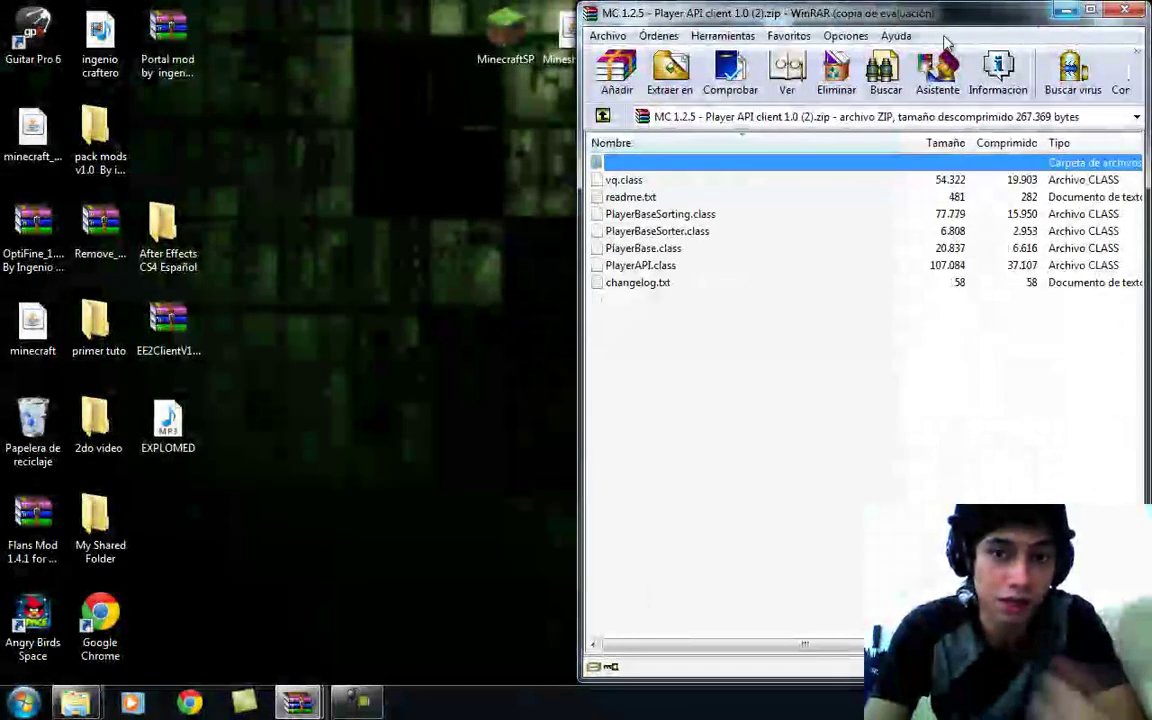
pyautogui.click(1064, 11)
pyautogui.click(1067, 10)
pyautogui.click(1067, 12)
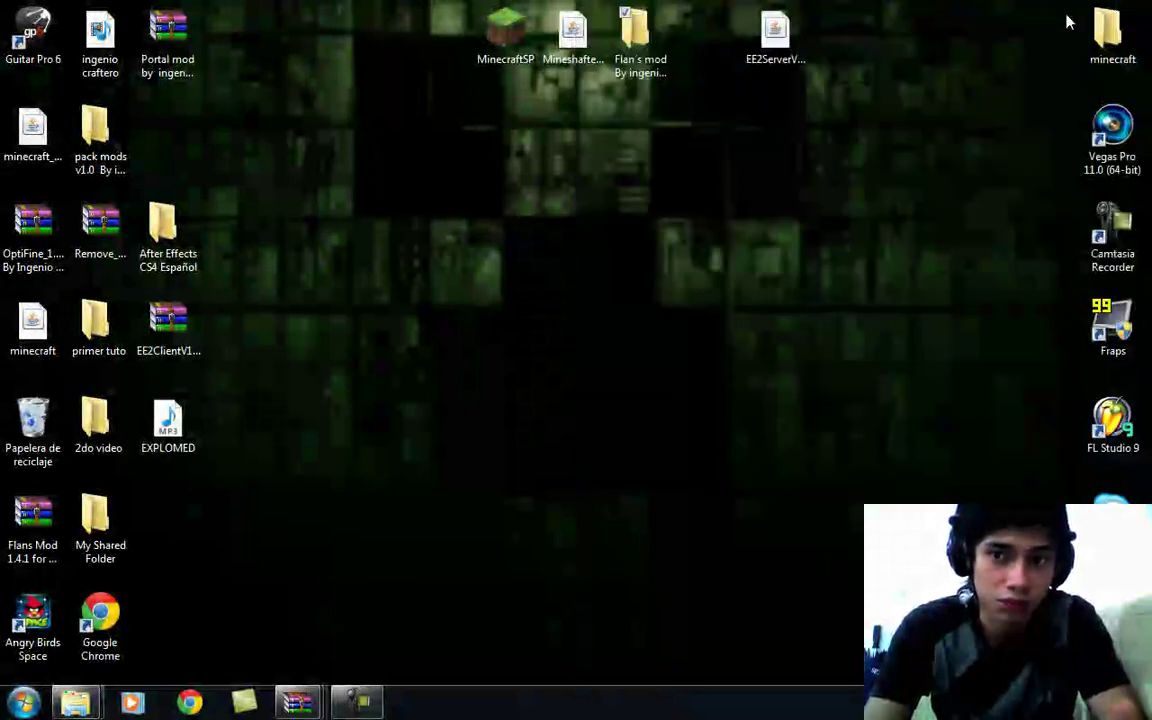
# Launch MinecraftSP with Force Update enabled, enter the game, and close it at the title screen
pyautogui.doubleClick(512, 52)
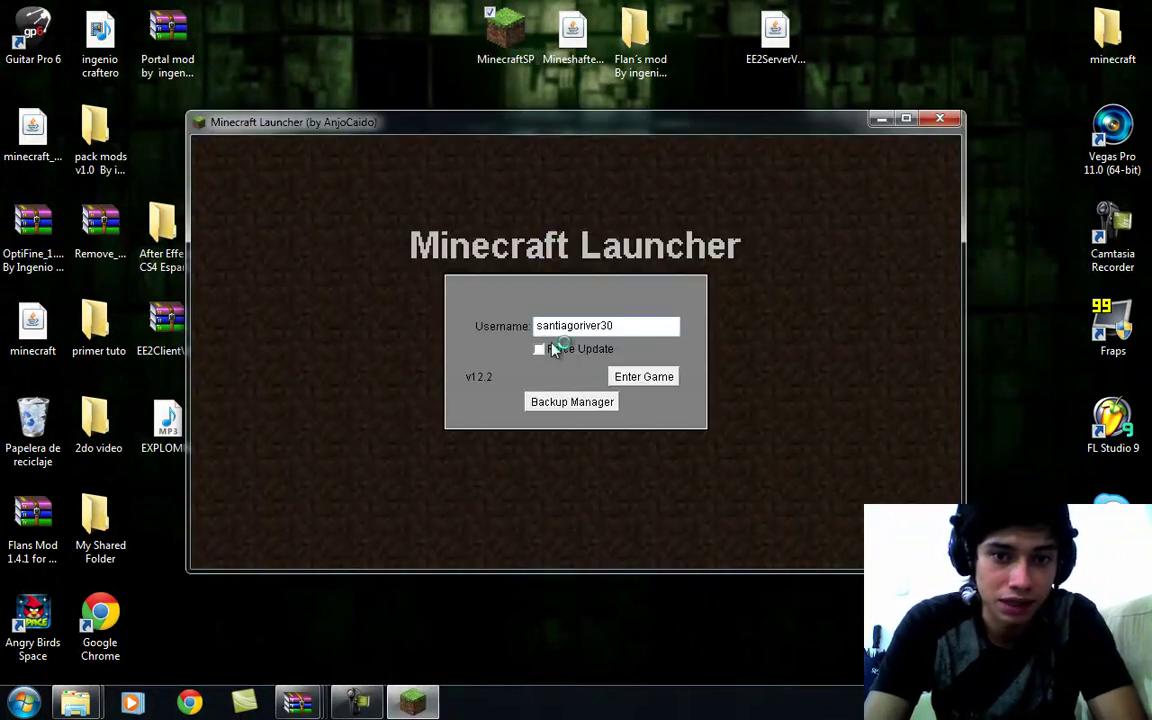
pyautogui.click(540, 349)
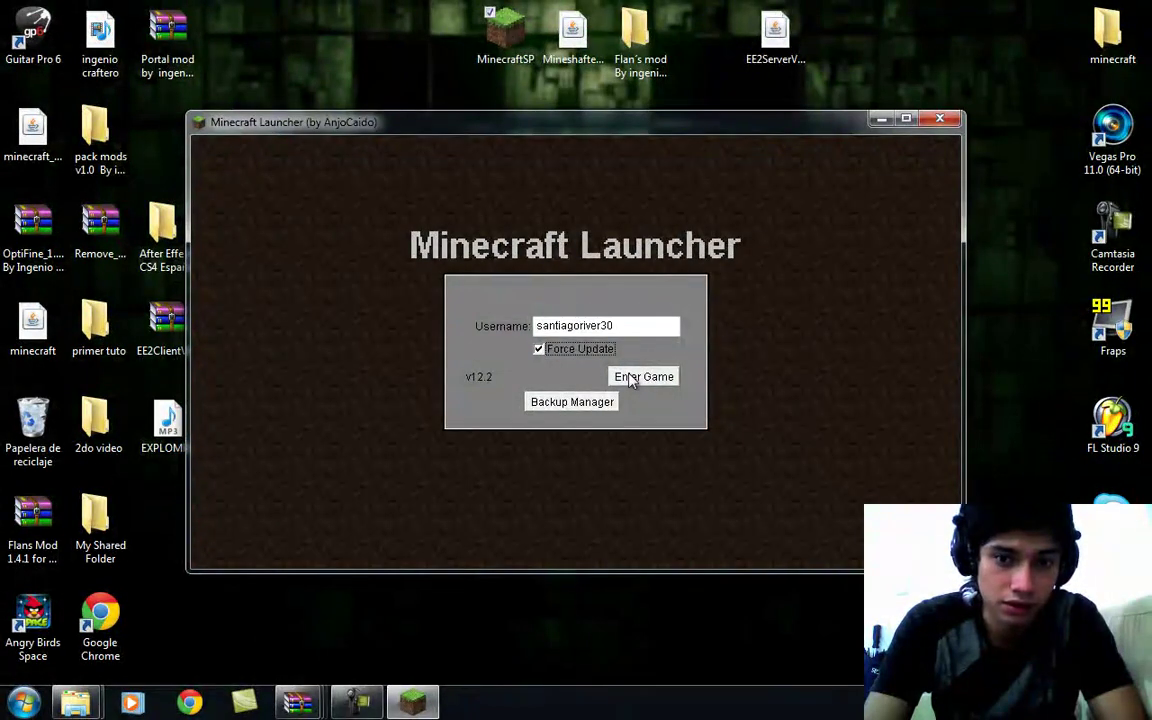
pyautogui.click(630, 376)
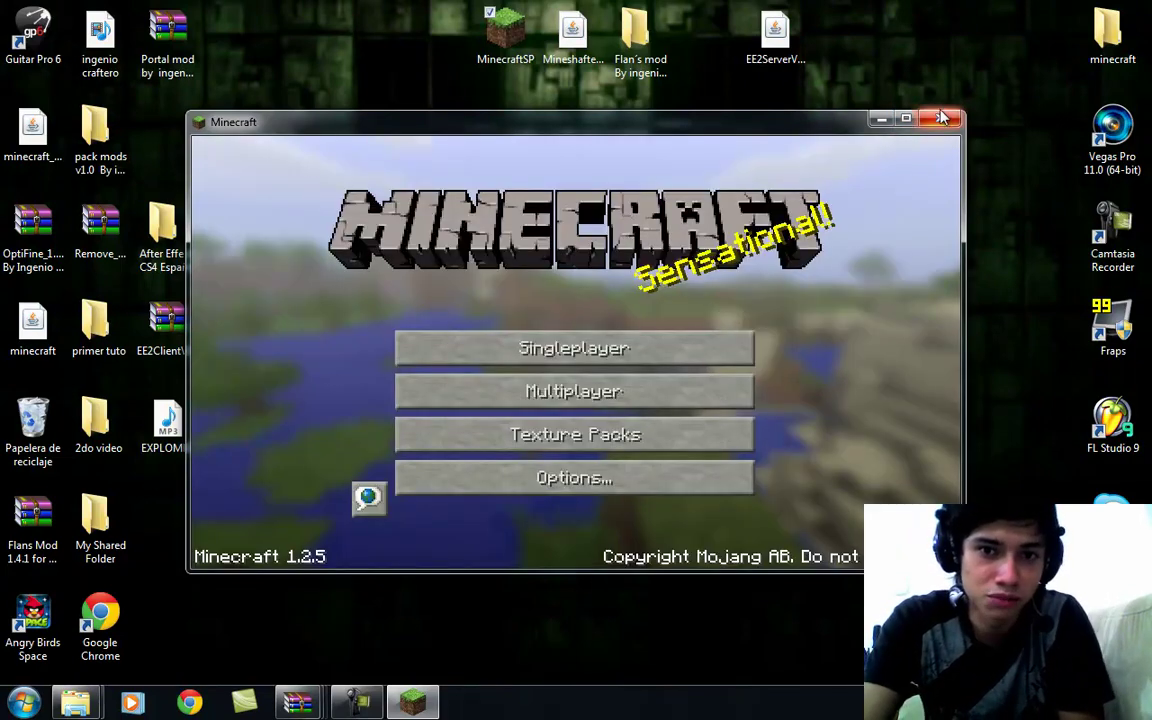
pyautogui.click(939, 121)
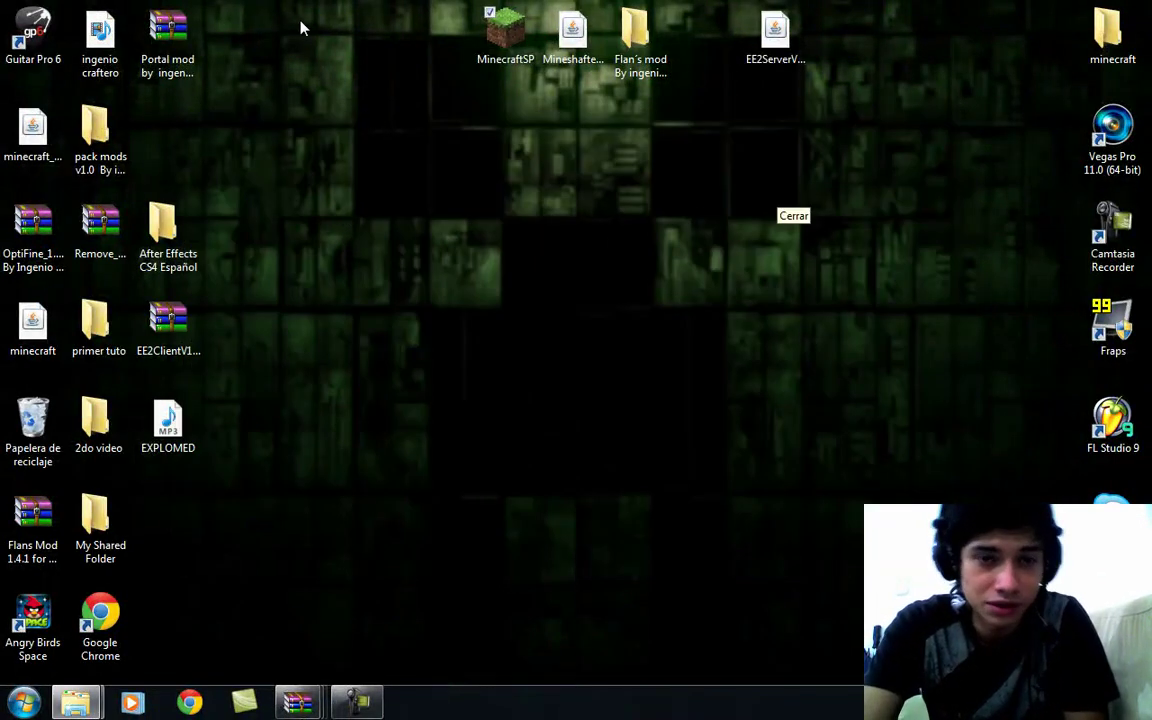
pyautogui.moveTo(320, 14); pyautogui.dragTo(820, 630)
pyautogui.click(820, 630)
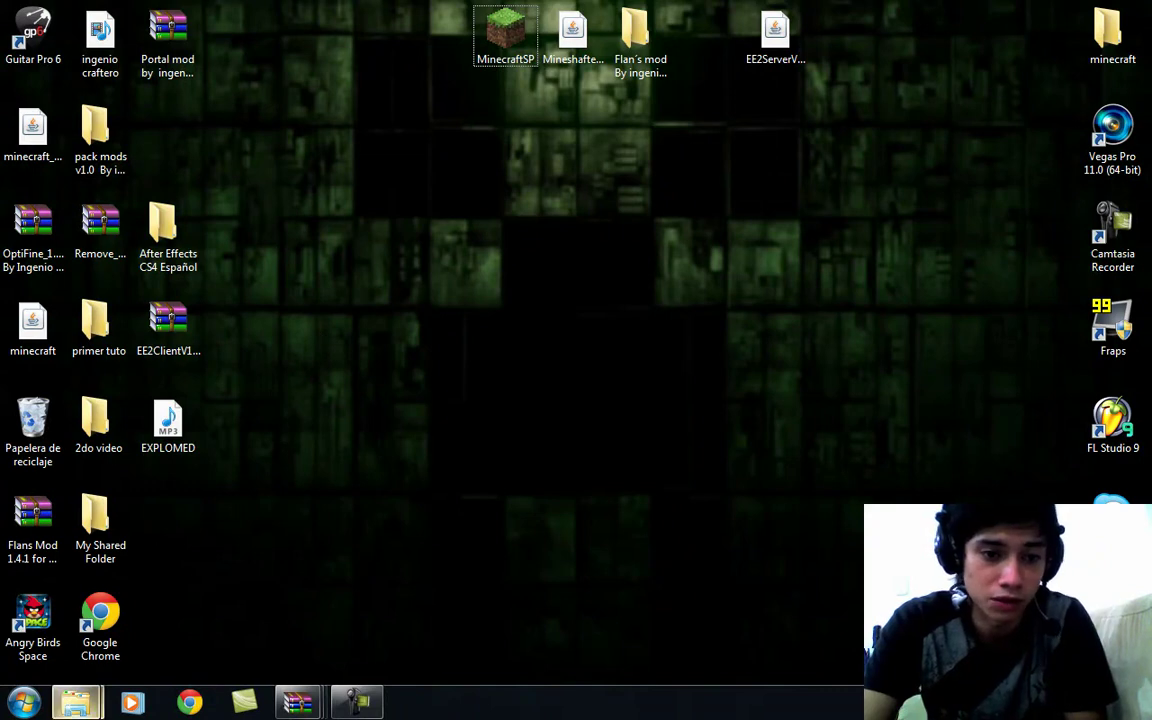
# Return to the Roaming folder and open the bin folder inside .minecraft
pyautogui.moveTo(75, 703)
pyautogui.moveTo(237, 567)
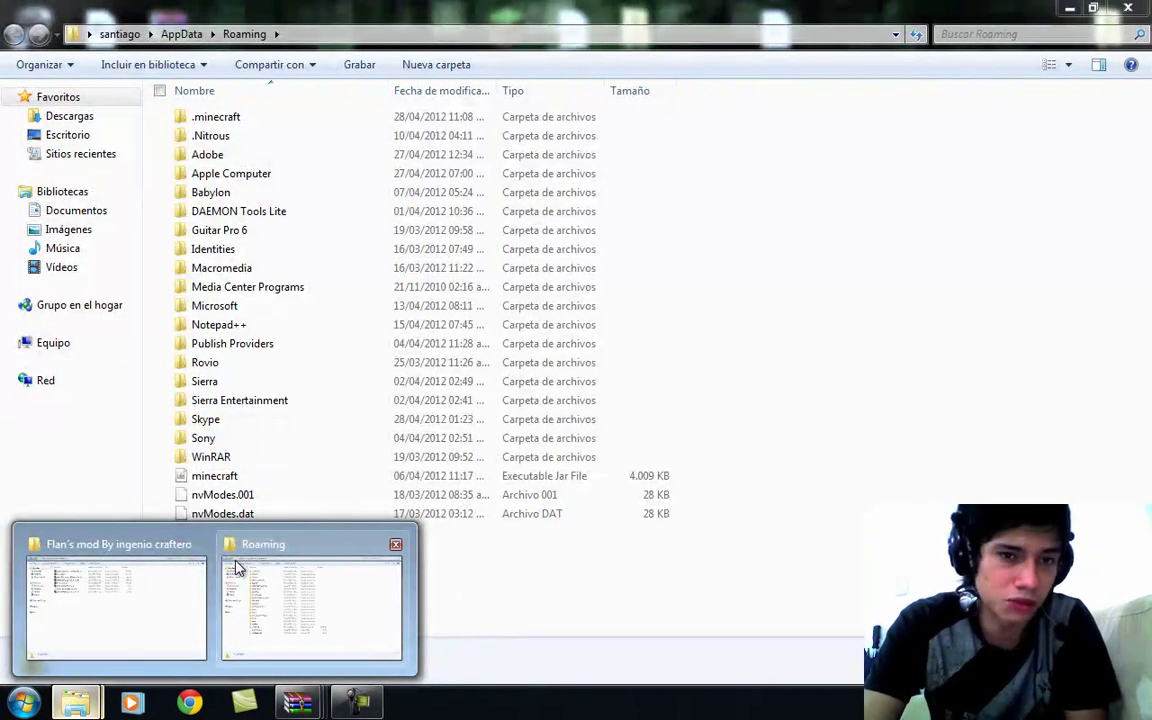
pyautogui.moveTo(170, 590)
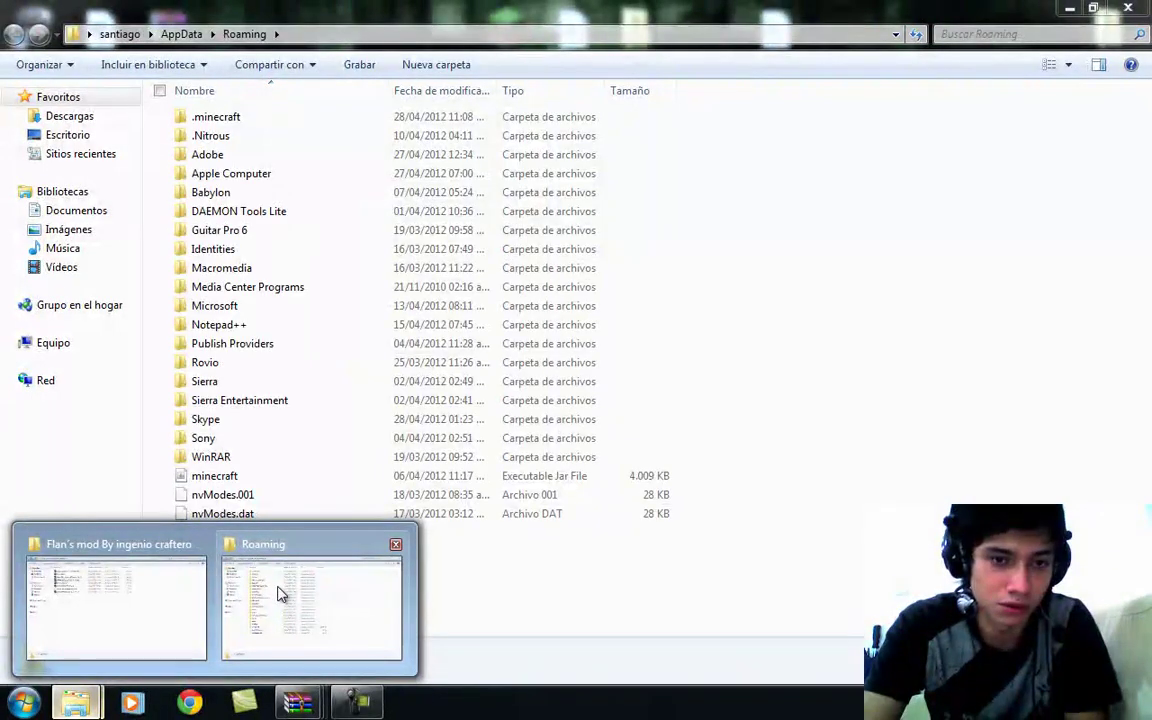
pyautogui.click(272, 585)
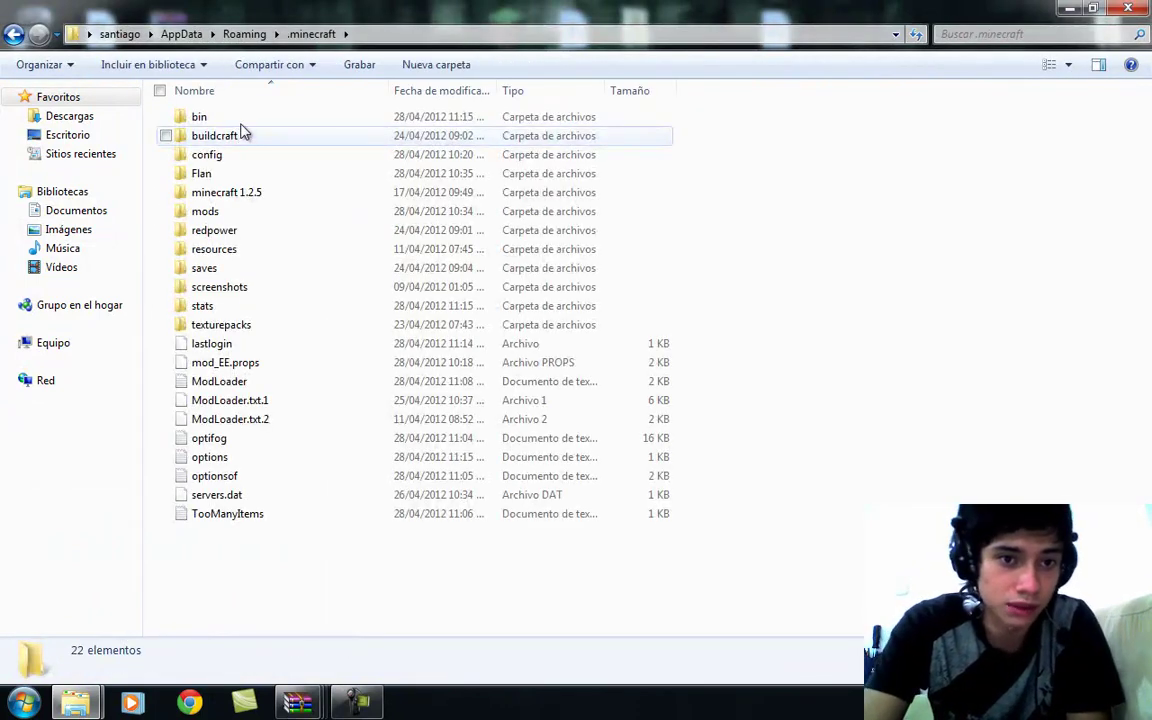
pyautogui.doubleClick(240, 120)
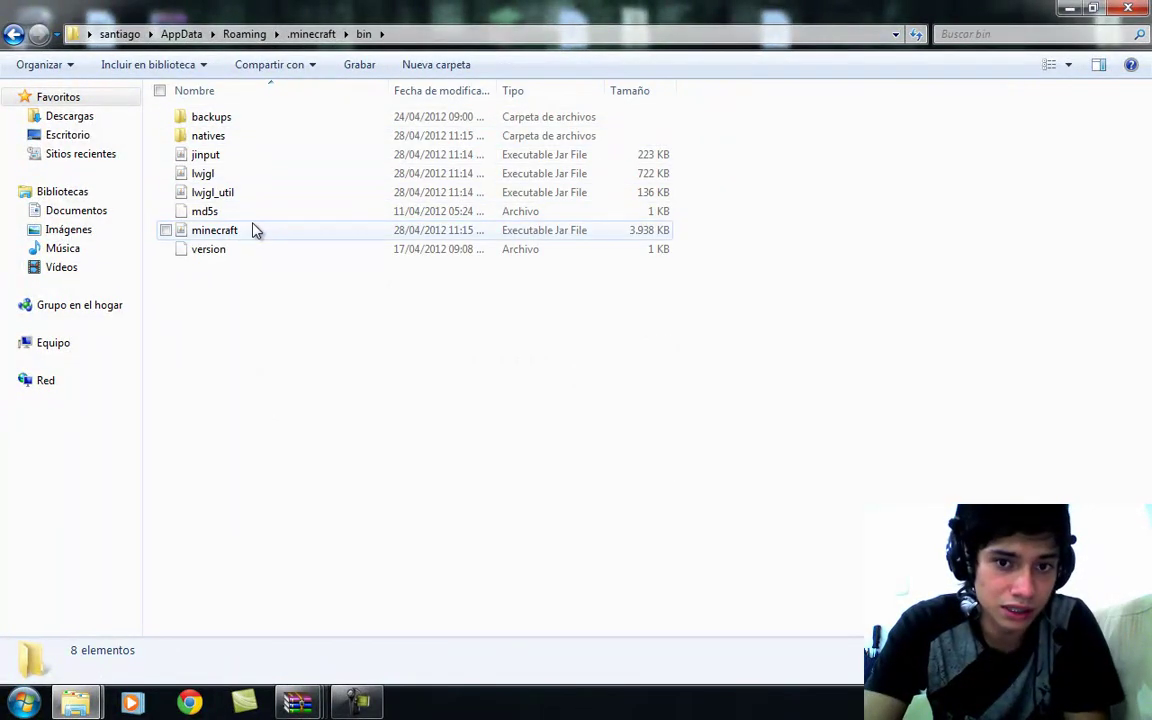
# Open the minecraft jar with WinRAR archiver, close the bin folder, and snap the archive window to half the screen
pyautogui.click(655, 230)
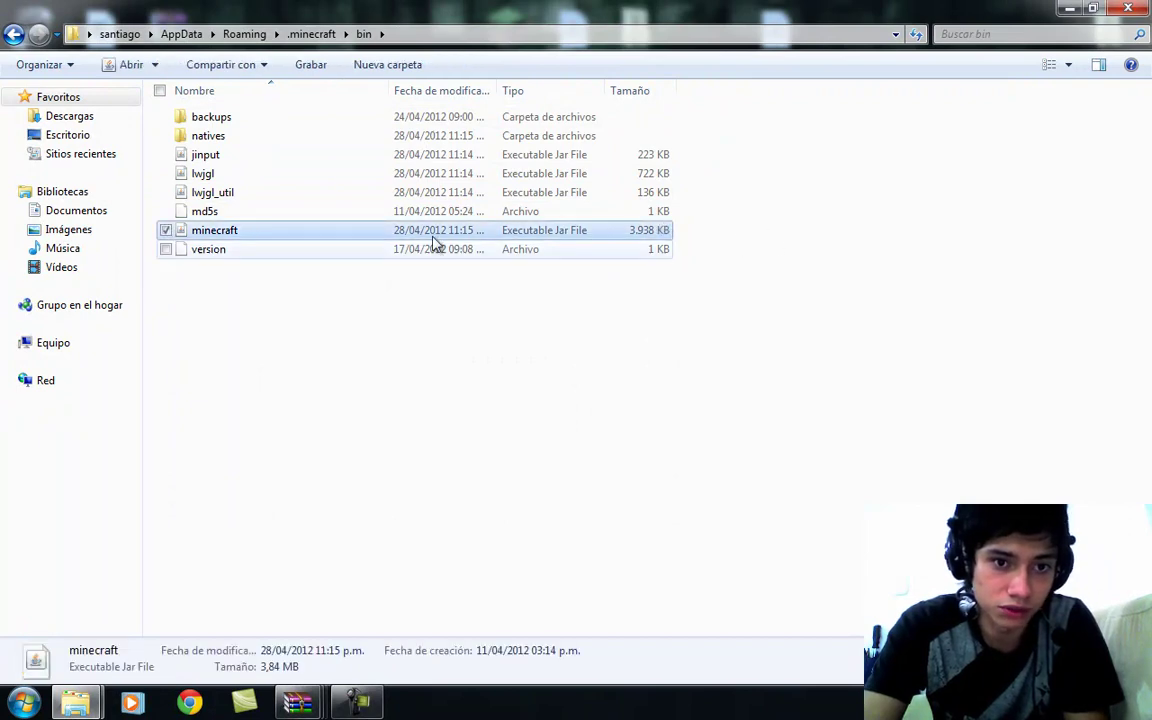
pyautogui.rightClick(309, 237)
pyautogui.moveTo(292, 309)
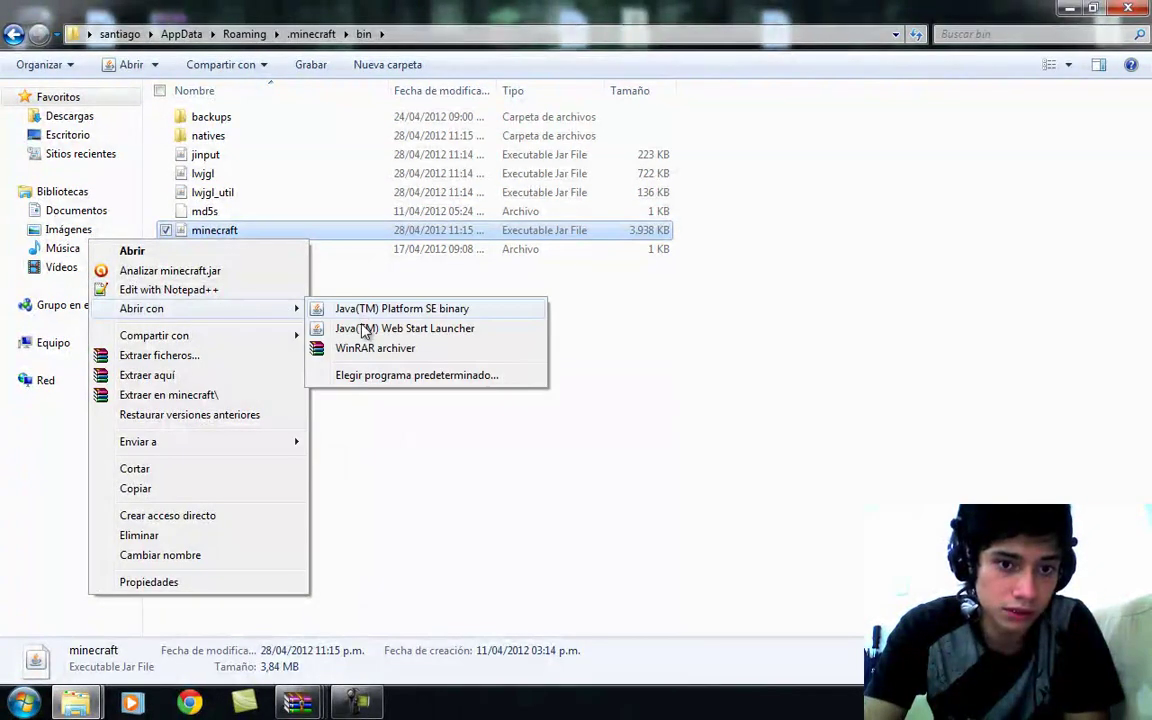
pyautogui.click(370, 348)
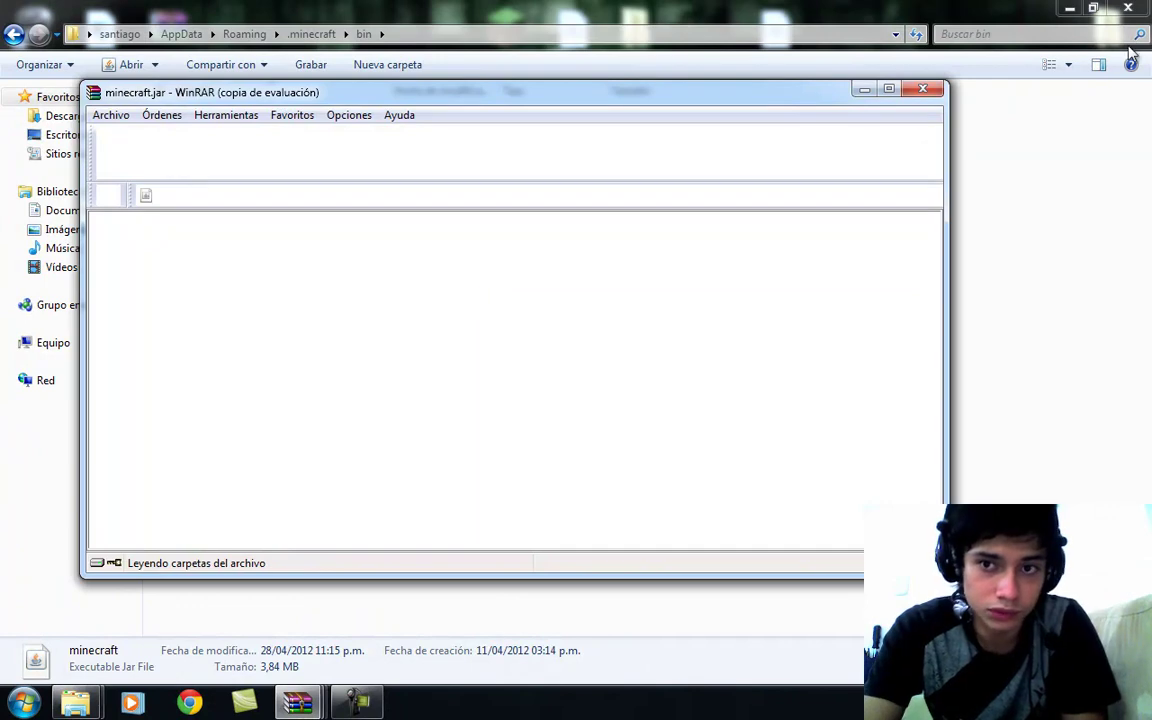
pyautogui.click(1128, 8)
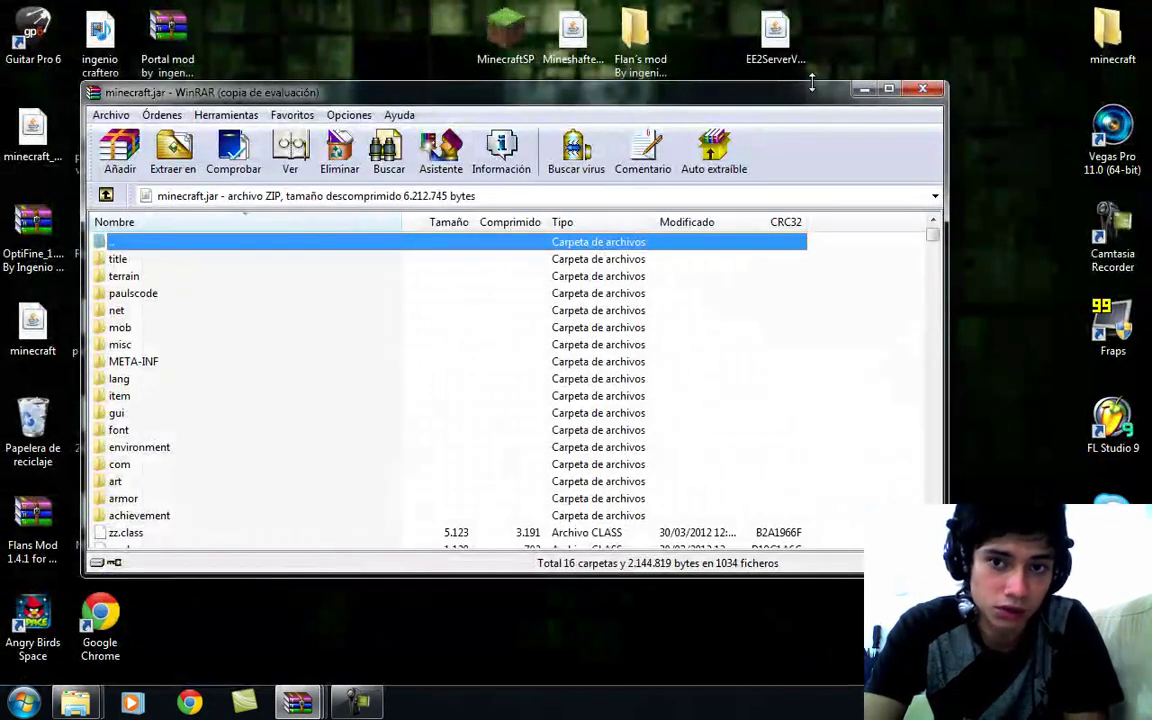
pyautogui.press('super+Left')
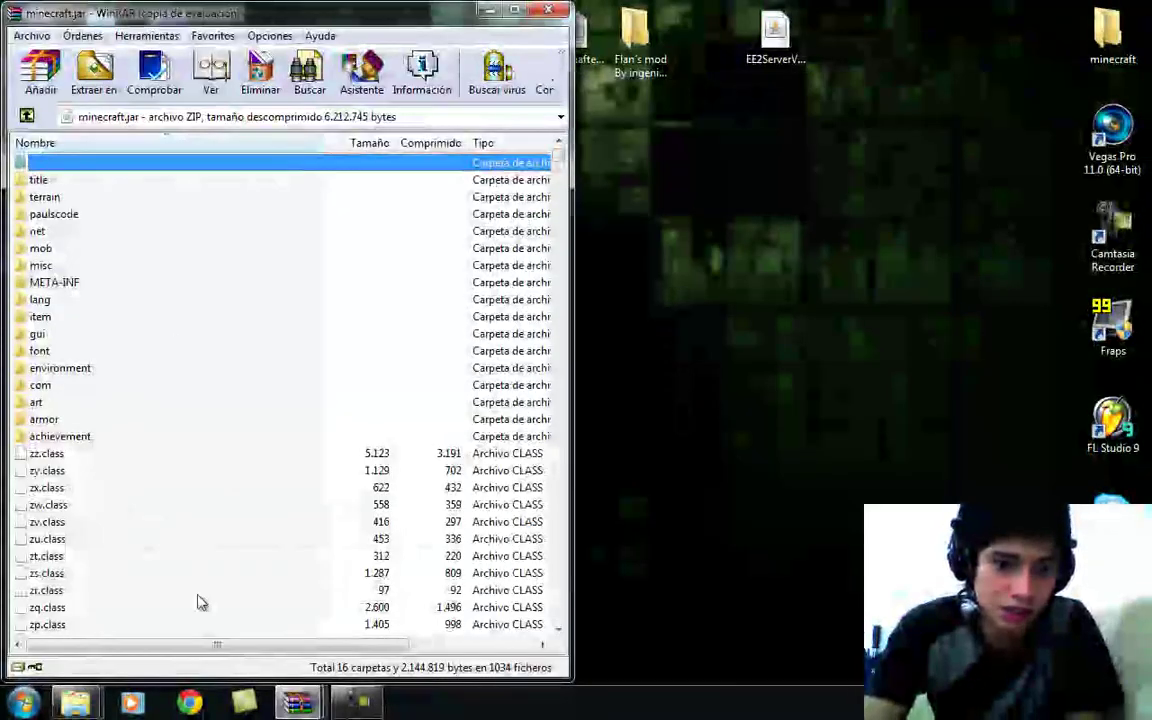
# Close the two leftover OptiFine_1.2.5_HD_A2 archive windows in WinRAR
pyautogui.moveTo(296, 700)
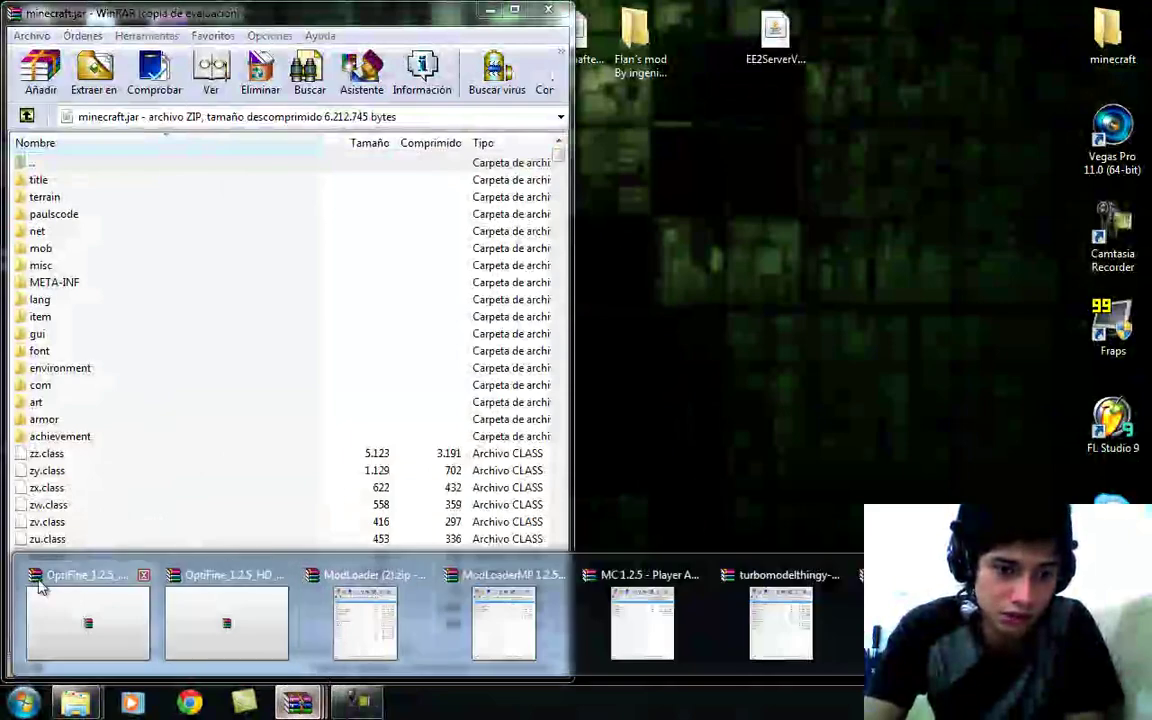
pyautogui.moveTo(124, 575)
pyautogui.moveTo(218, 604)
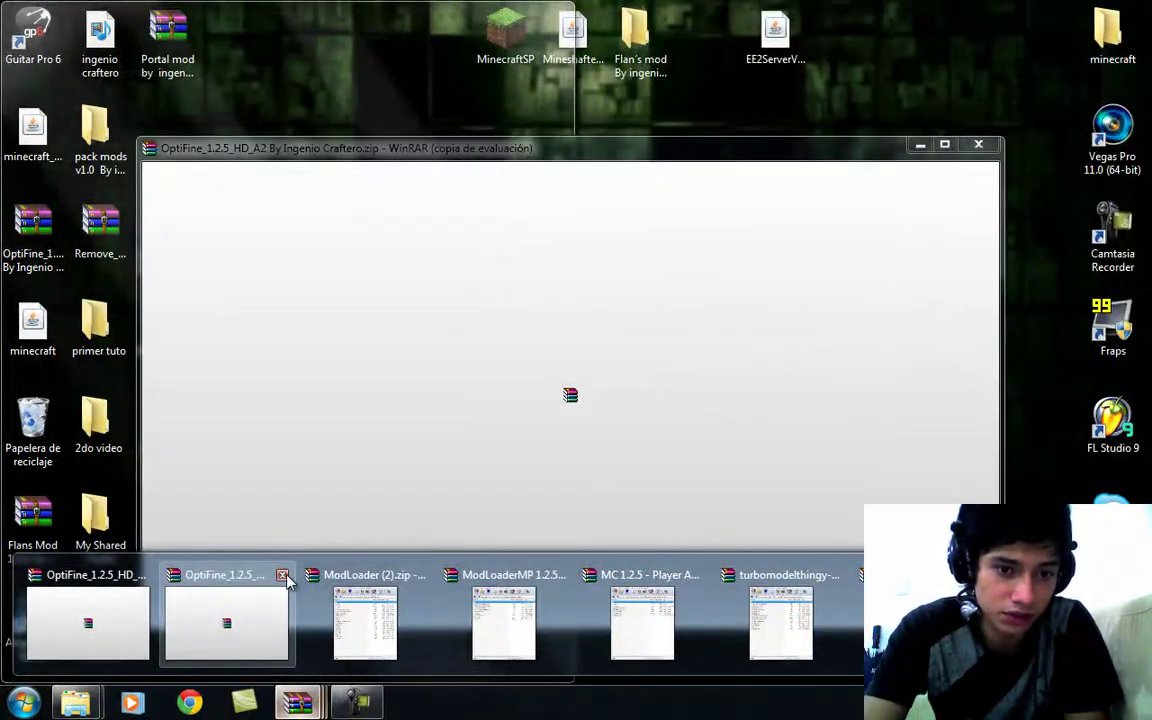
pyautogui.click(282, 575)
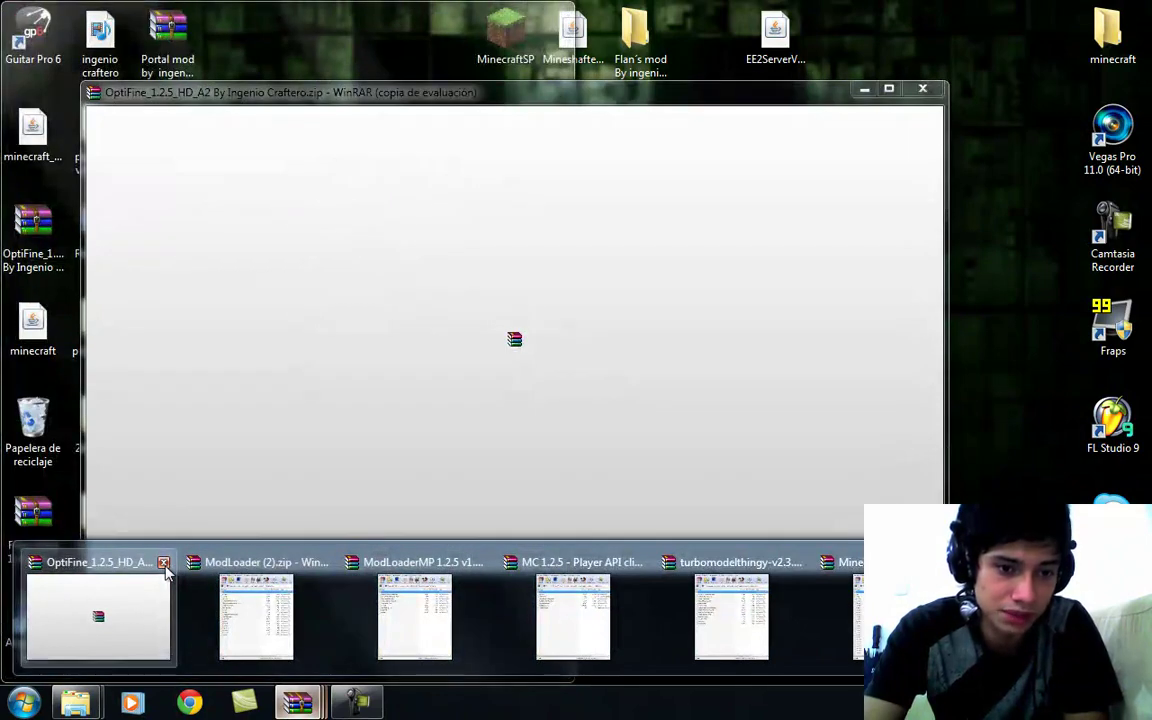
pyautogui.click(164, 563)
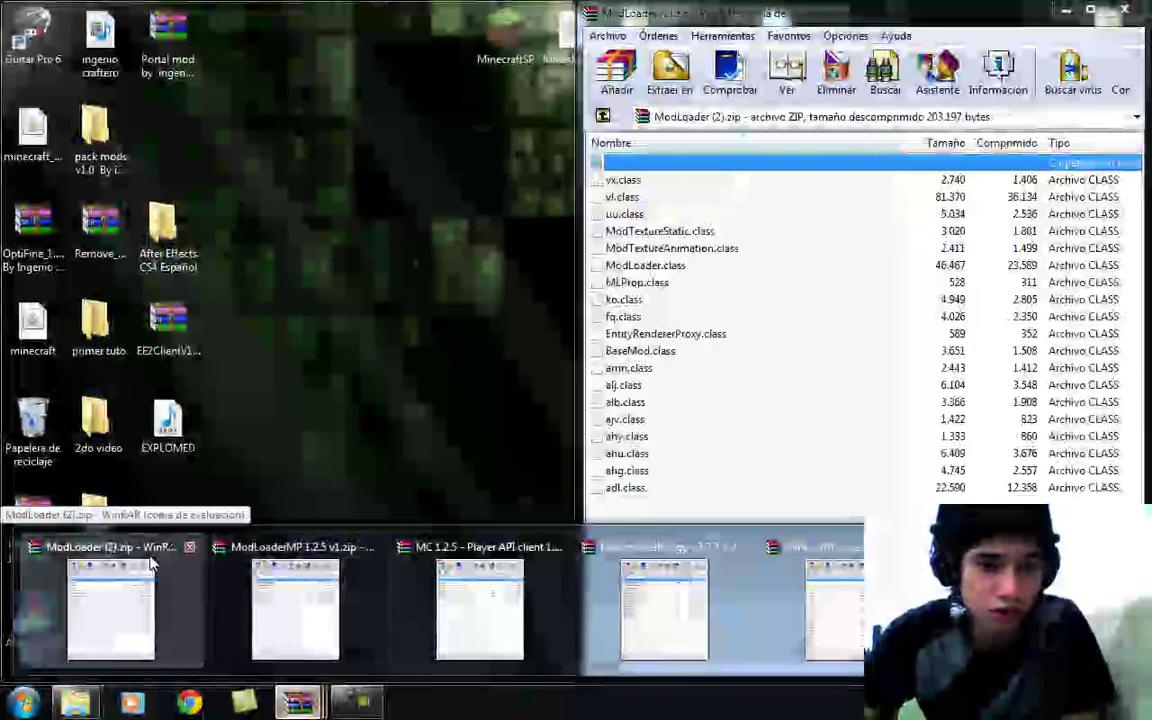
# Add all files from the ModLoader (2) archive to minecraft.jar and close the ModLoader archive
pyautogui.click(150, 565)
pyautogui.hotkey('ctrl', 'a')
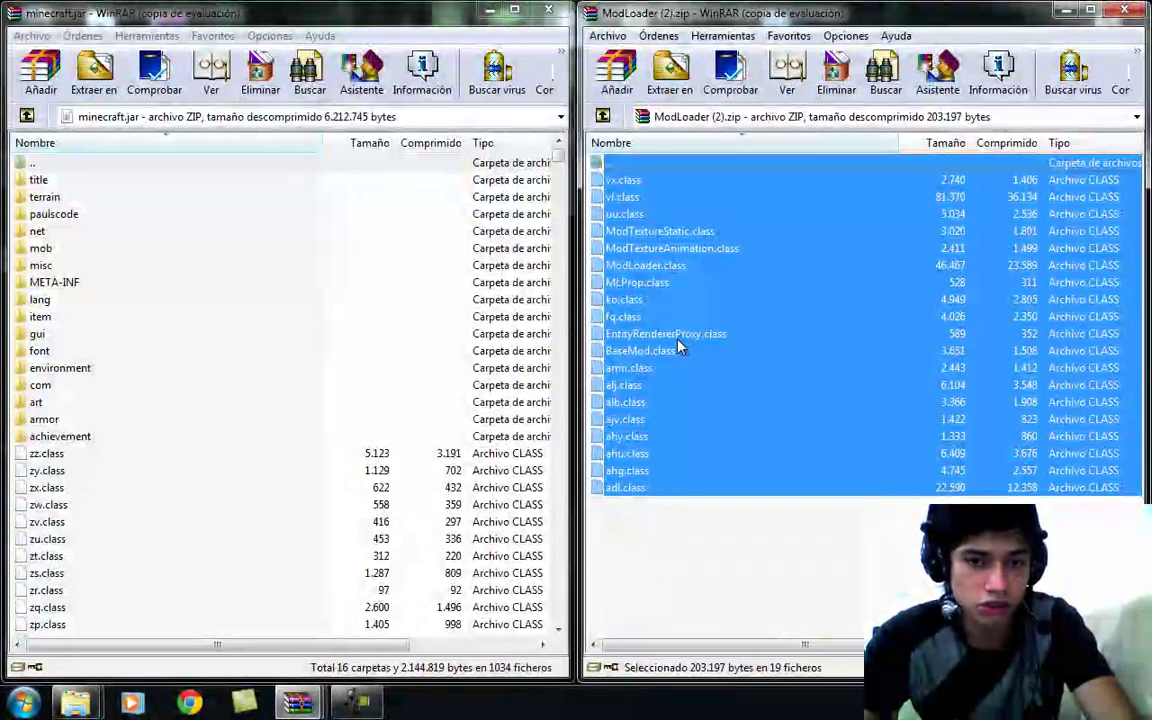
pyautogui.click(310, 22)
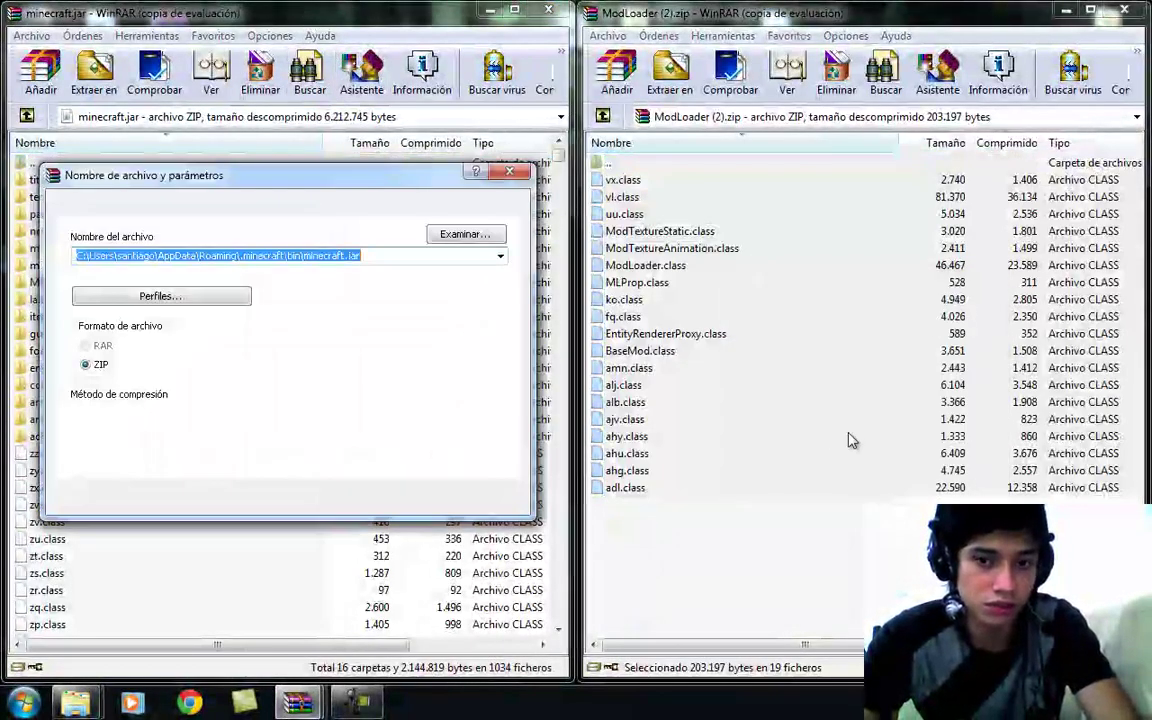
pyautogui.click(372, 498)
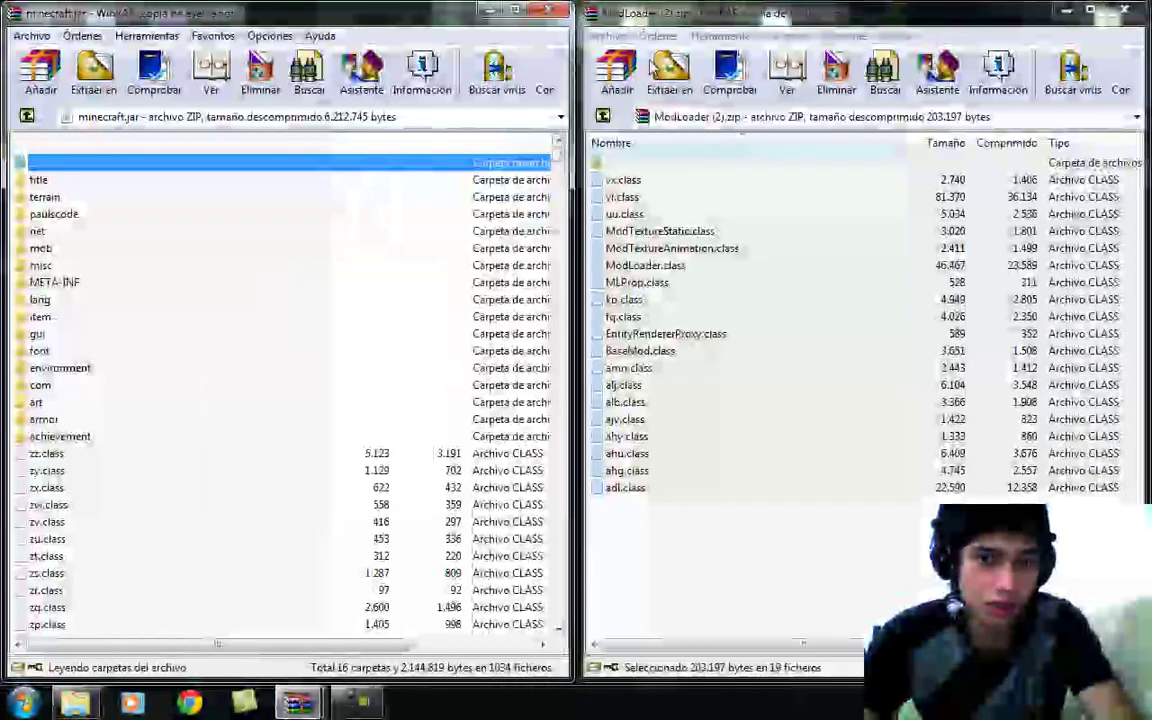
pyautogui.click(1120, 11)
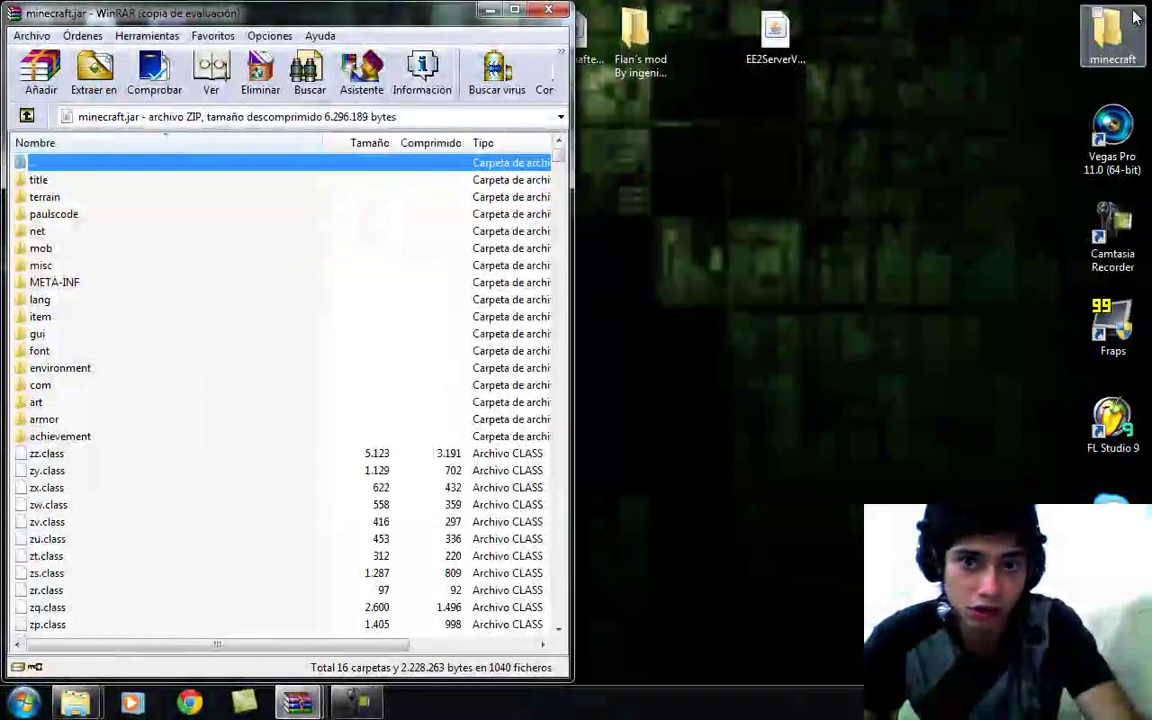
# Add all class files from the ModLoaderMP 1.2.5 v1 archive to minecraft.jar and close the ModLoaderMP archive
pyautogui.click(308, 704)
pyautogui.moveTo(310, 706)
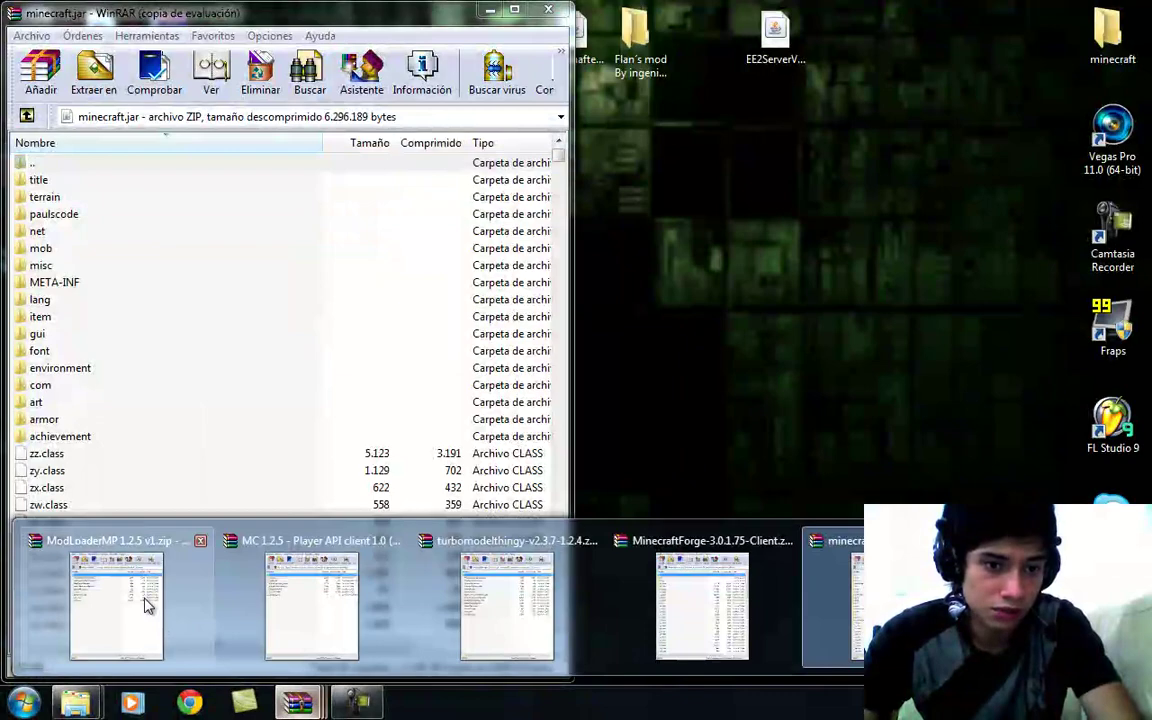
pyautogui.click(145, 605)
pyautogui.moveTo(735, 335); pyautogui.dragTo(715, 190)
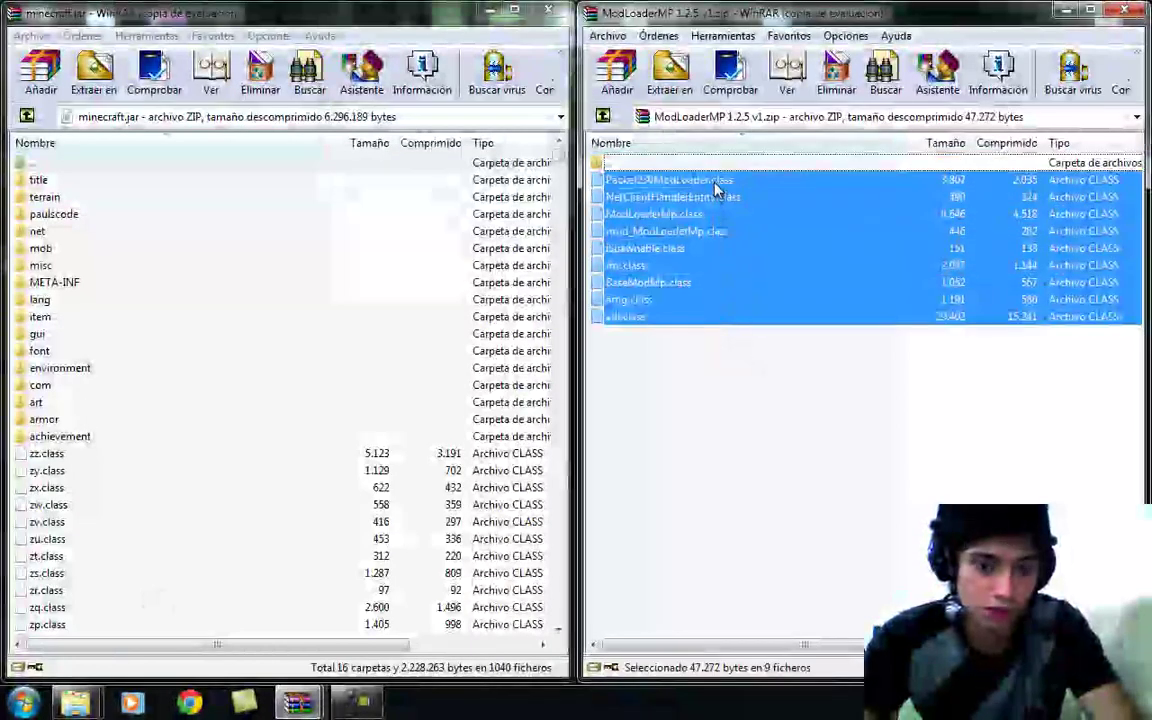
pyautogui.click(360, 30)
pyautogui.moveTo(430, 232); pyautogui.dragTo(465, 336)
pyautogui.click(347, 496)
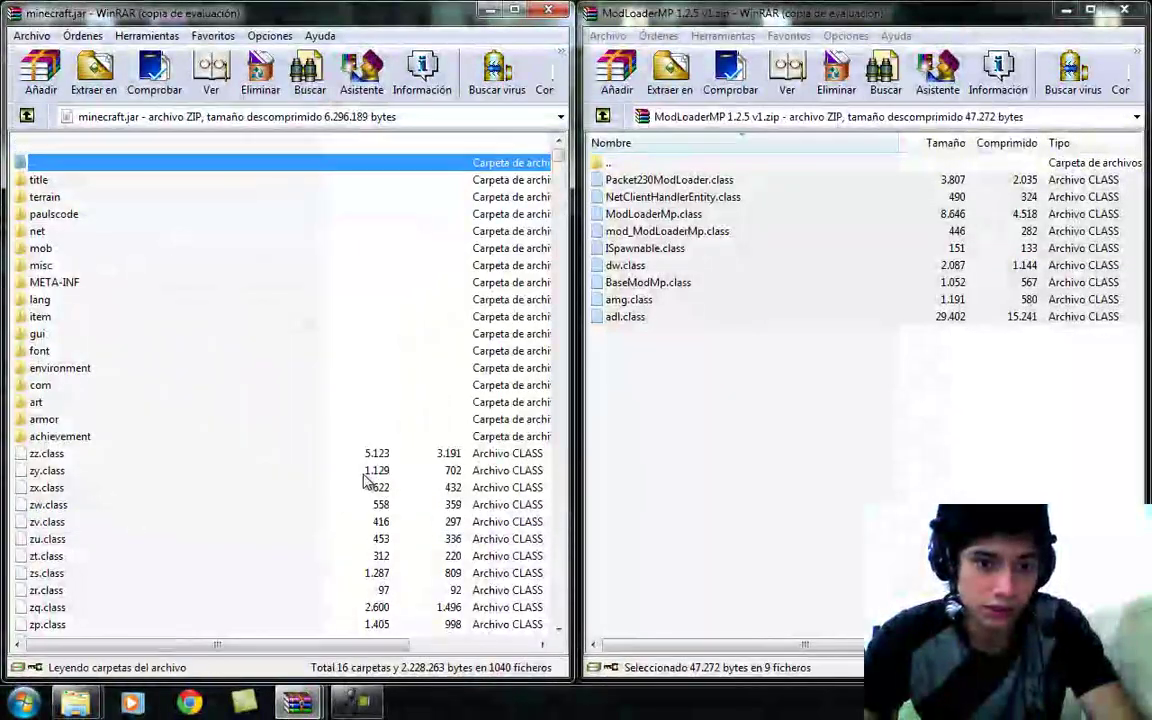
pyautogui.click(1124, 11)
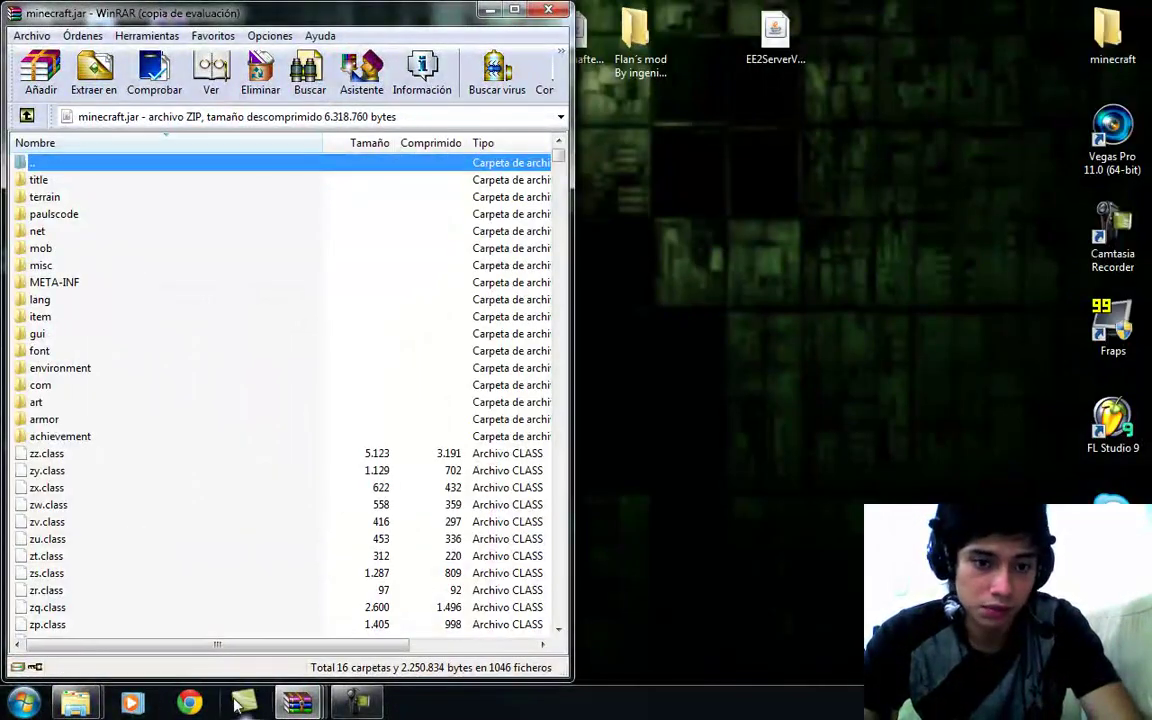
# Add all files from the MC 1.2.5 - Player API client 1.0 (2) archive to minecraft.jar and close the Player API archive
pyautogui.moveTo(297, 703)
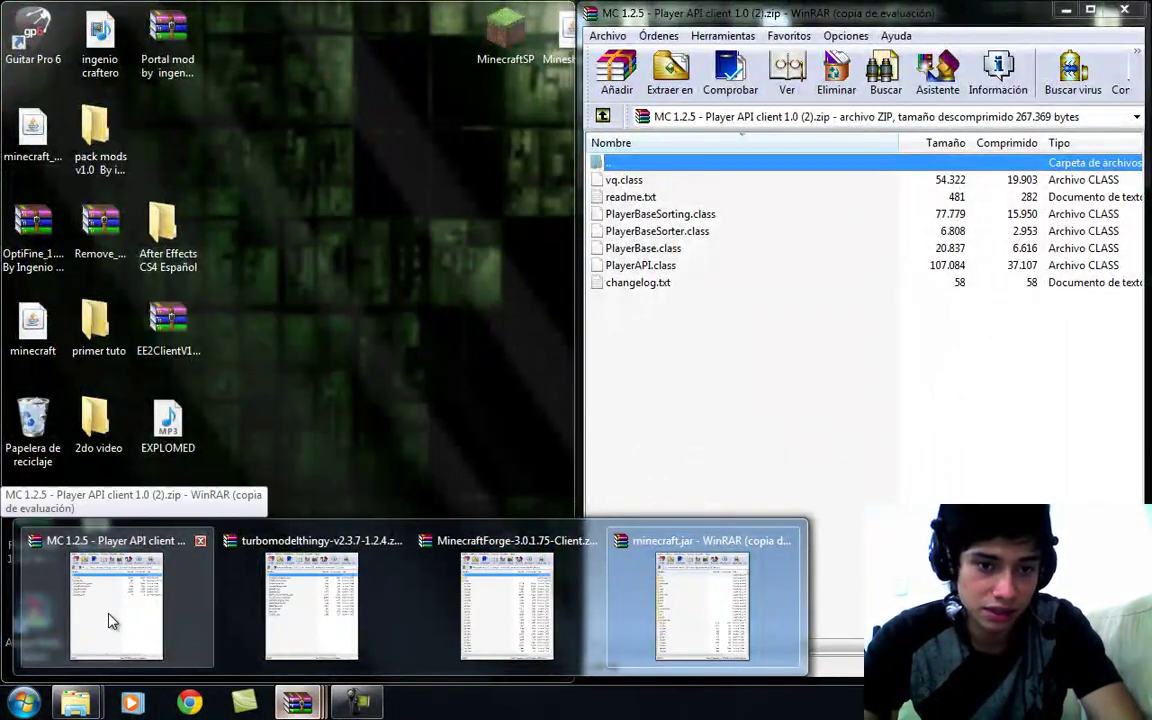
pyautogui.click(112, 621)
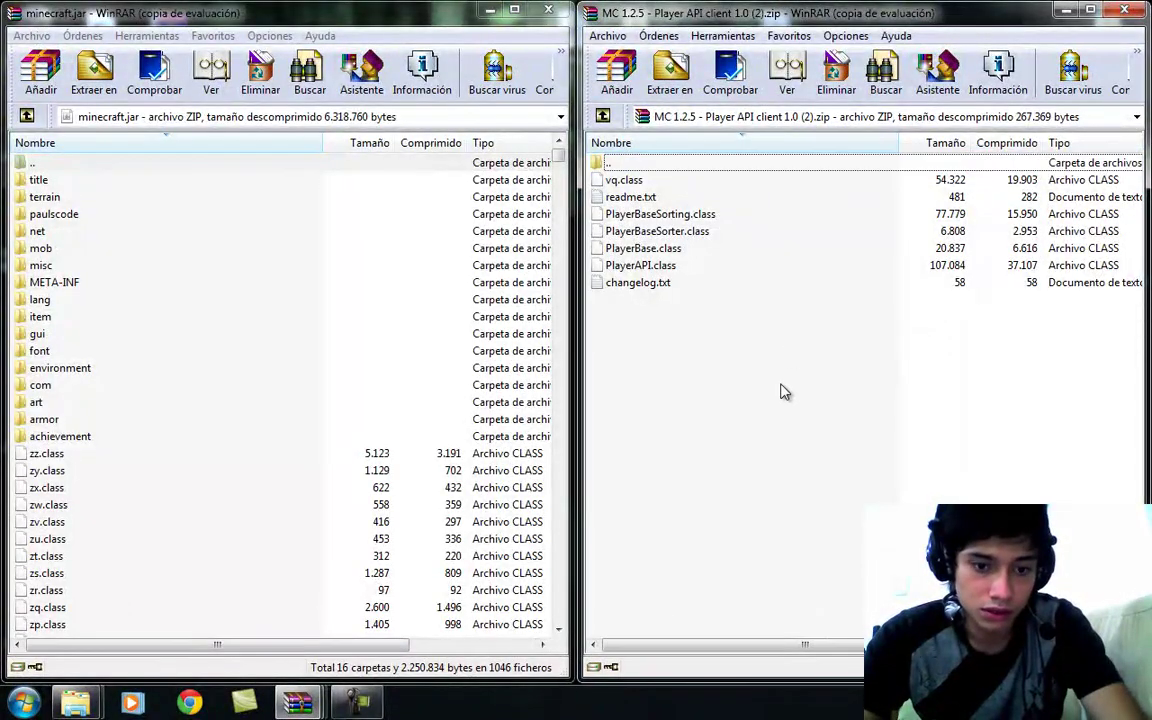
pyautogui.hotkey('ctrl', 'a')
pyautogui.click(405, 30)
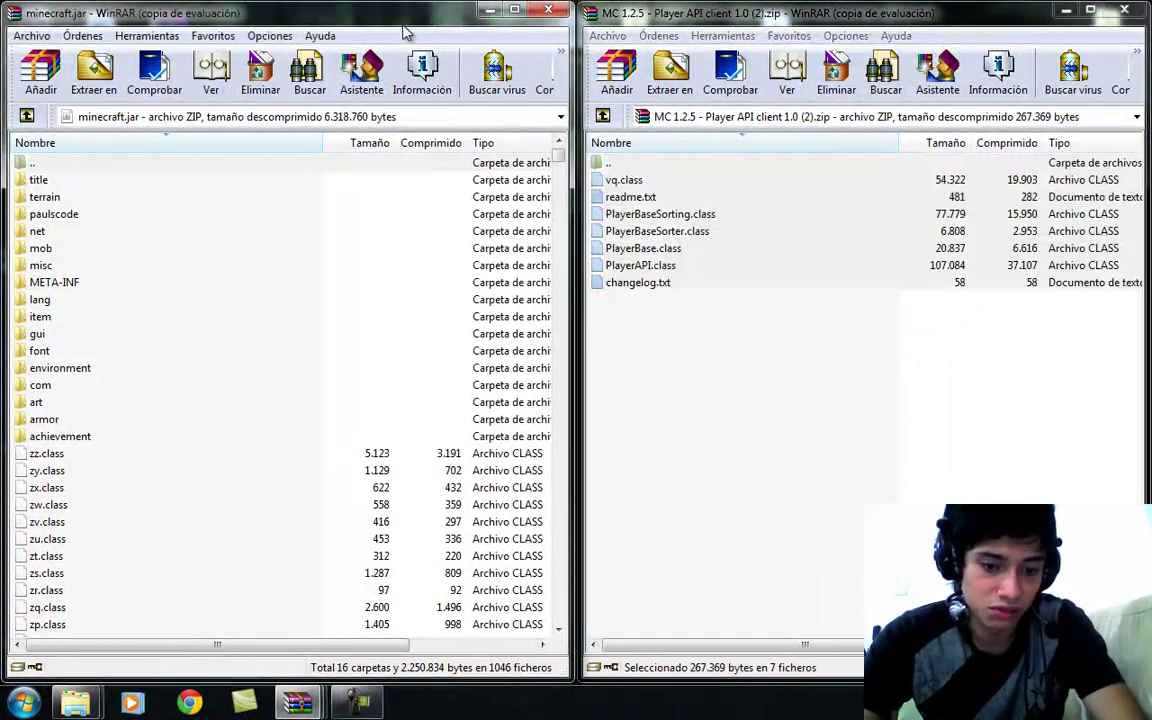
pyautogui.moveTo(565, 310); pyautogui.dragTo(480, 450)
pyautogui.click(342, 499)
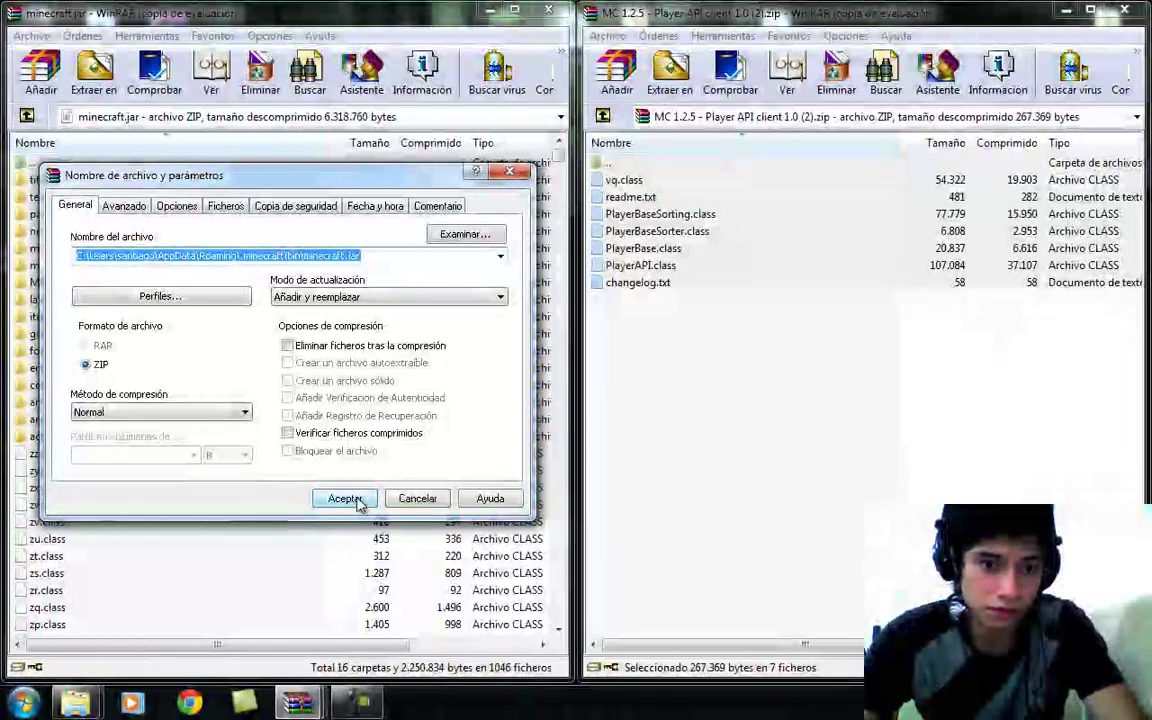
pyautogui.click(1124, 9)
# Add all class files from the turbomodelthingy-v2.3.7-1.2.4 archive to minecraft.jar and close the turbomodelthingy archive
pyautogui.moveTo(303, 706)
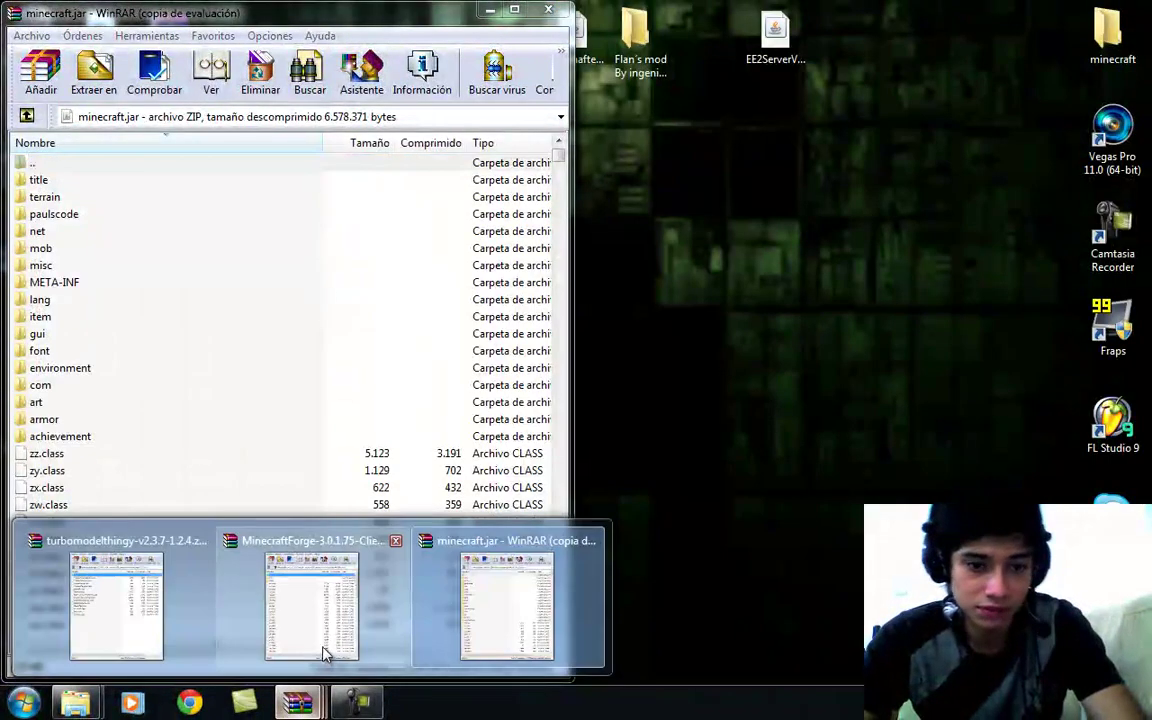
pyautogui.click(55, 585)
pyautogui.moveTo(695, 526); pyautogui.dragTo(615, 168)
pyautogui.moveTo(422, 25); pyautogui.dragTo(500, 165)
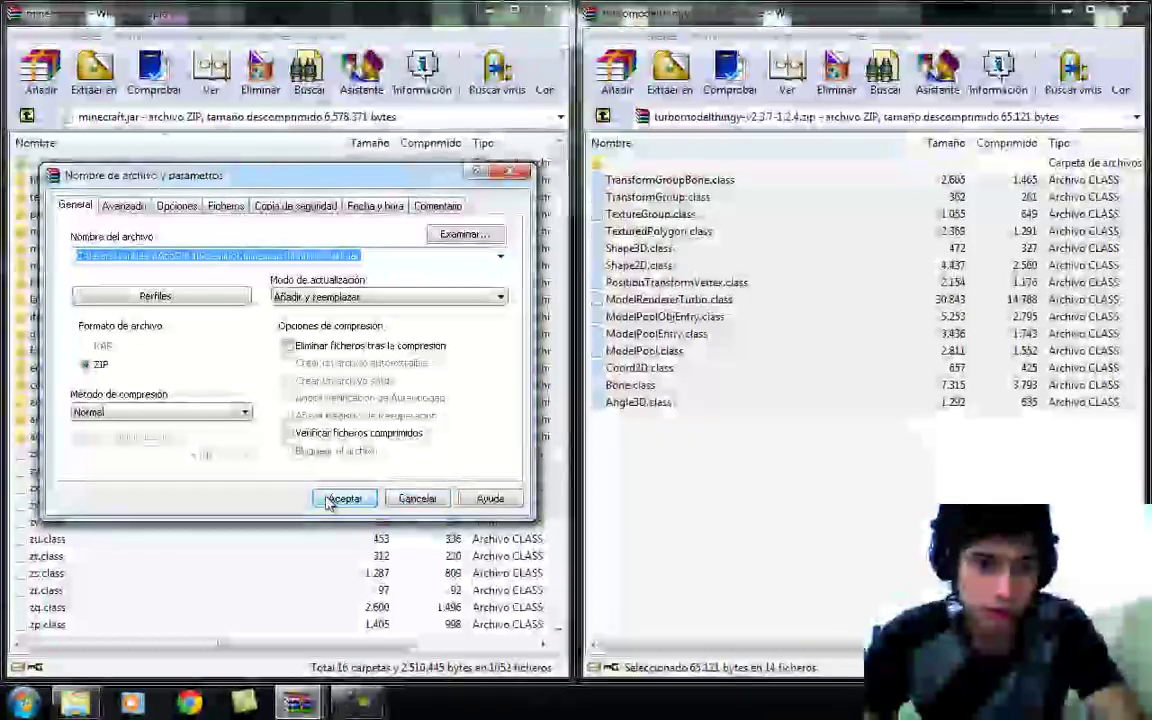
pyautogui.click(330, 500)
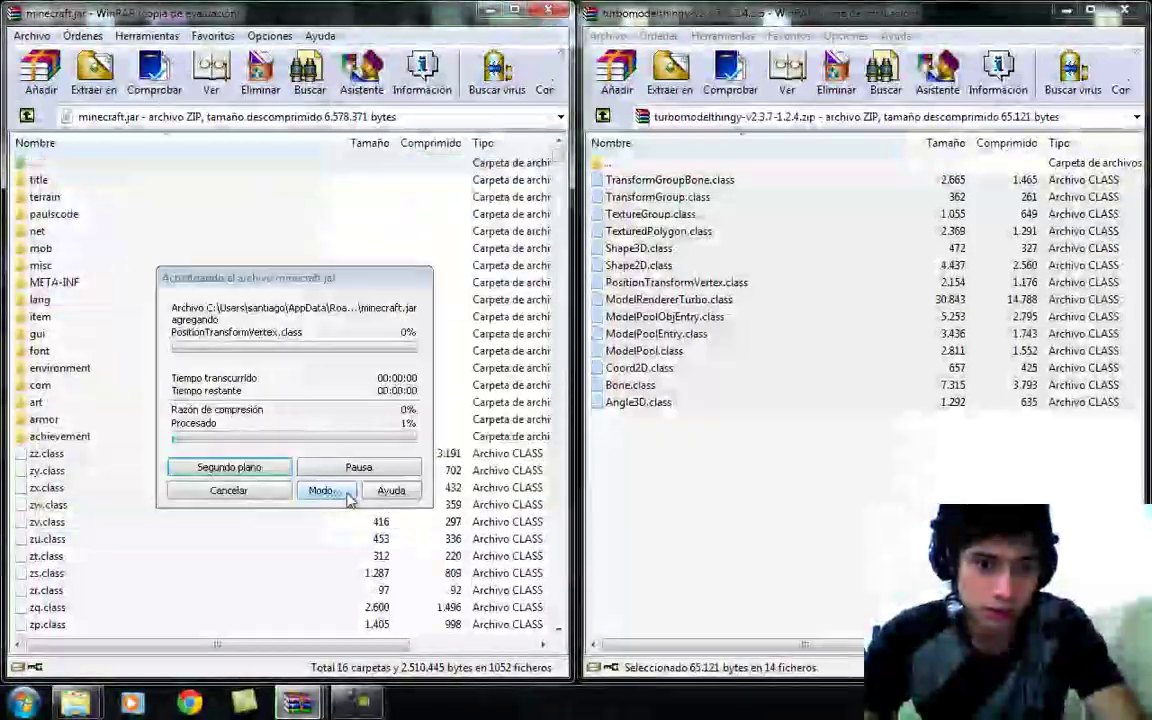
pyautogui.click(1122, 12)
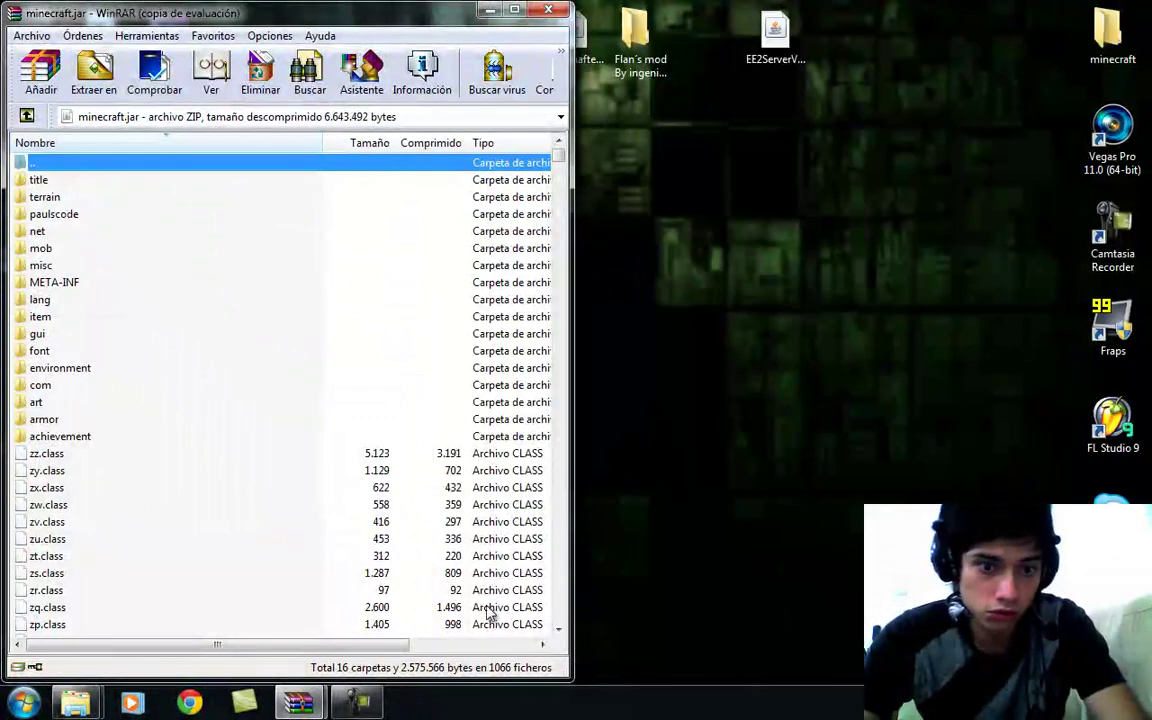
# Add all folders and files from the MinecraftForge-3.0.1.75-Client archive to minecraft.jar and close the Forge archive
pyautogui.moveTo(290, 700)
pyautogui.click(424, 617)
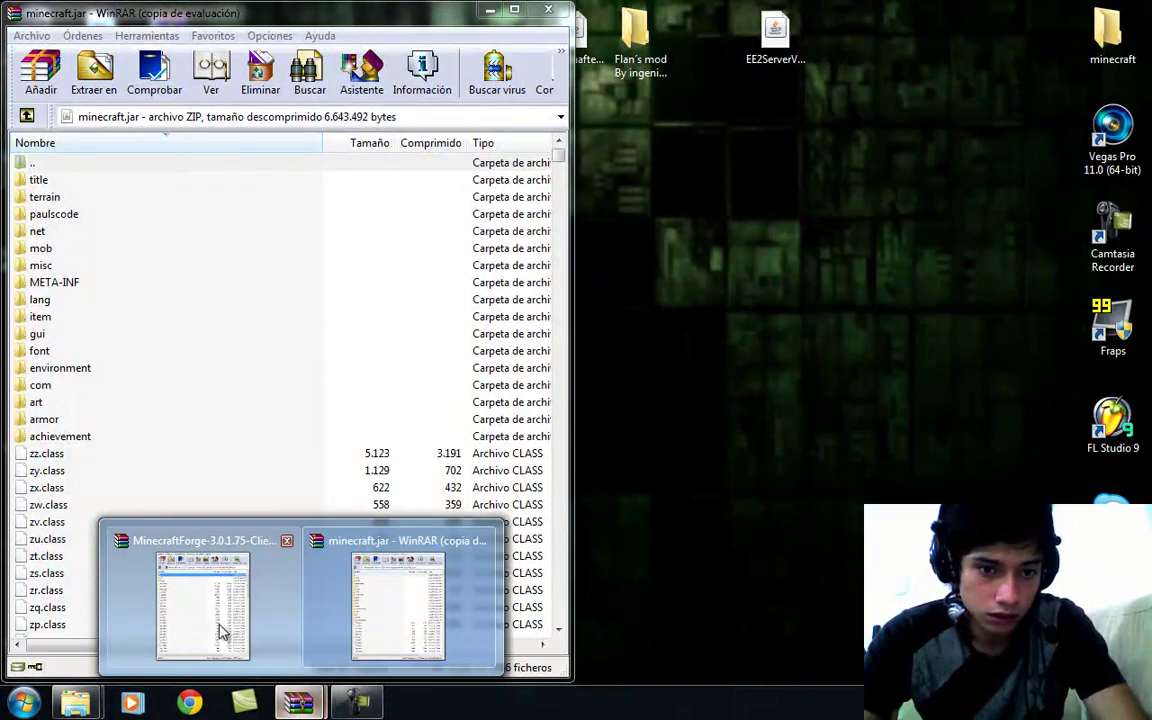
pyautogui.click(200, 568)
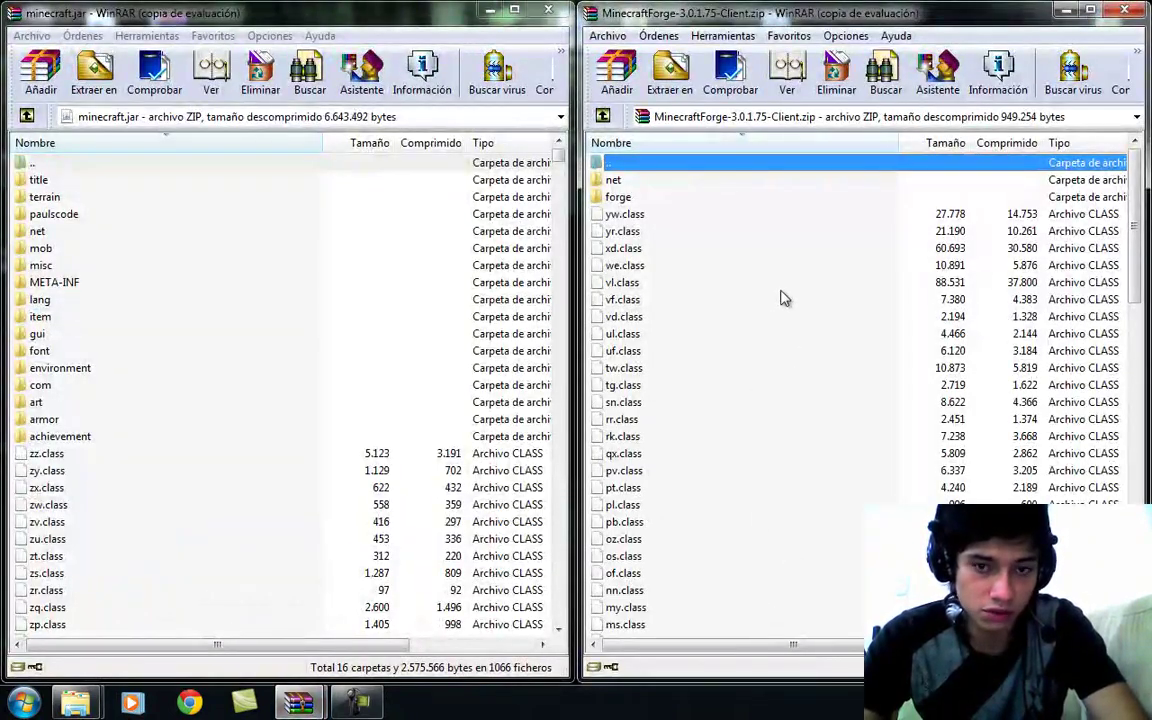
pyautogui.hotkey('ctrl', 'a')
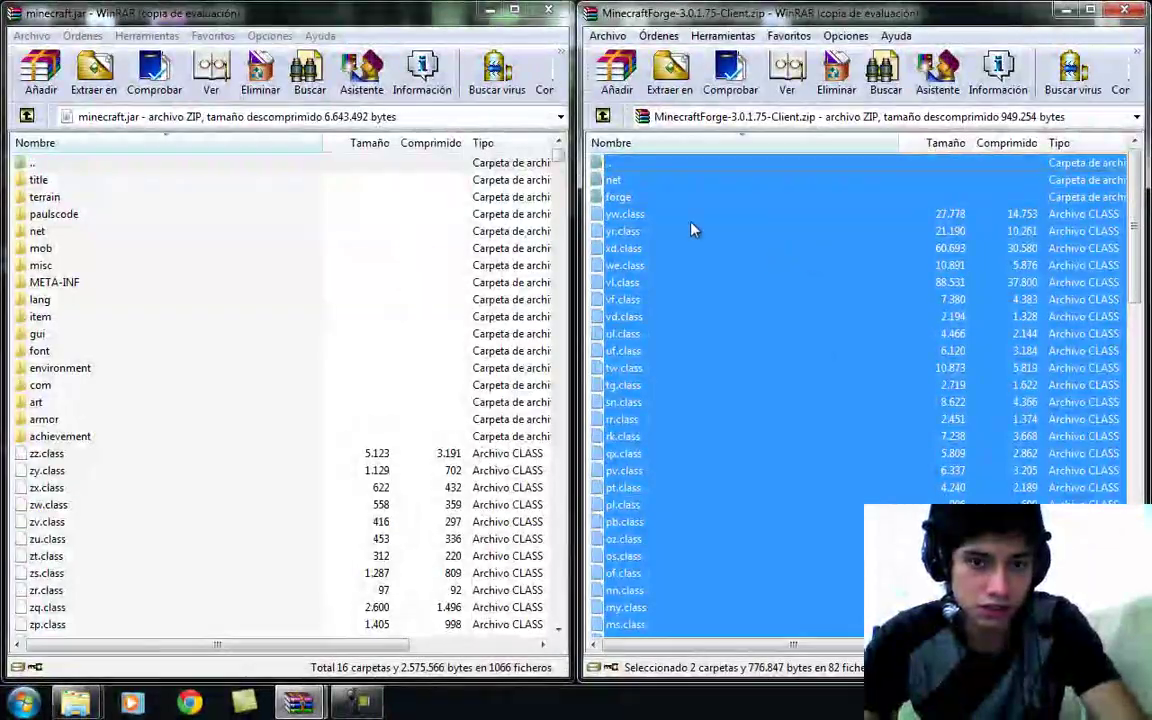
pyautogui.moveTo(370, 18); pyautogui.dragTo(488, 330)
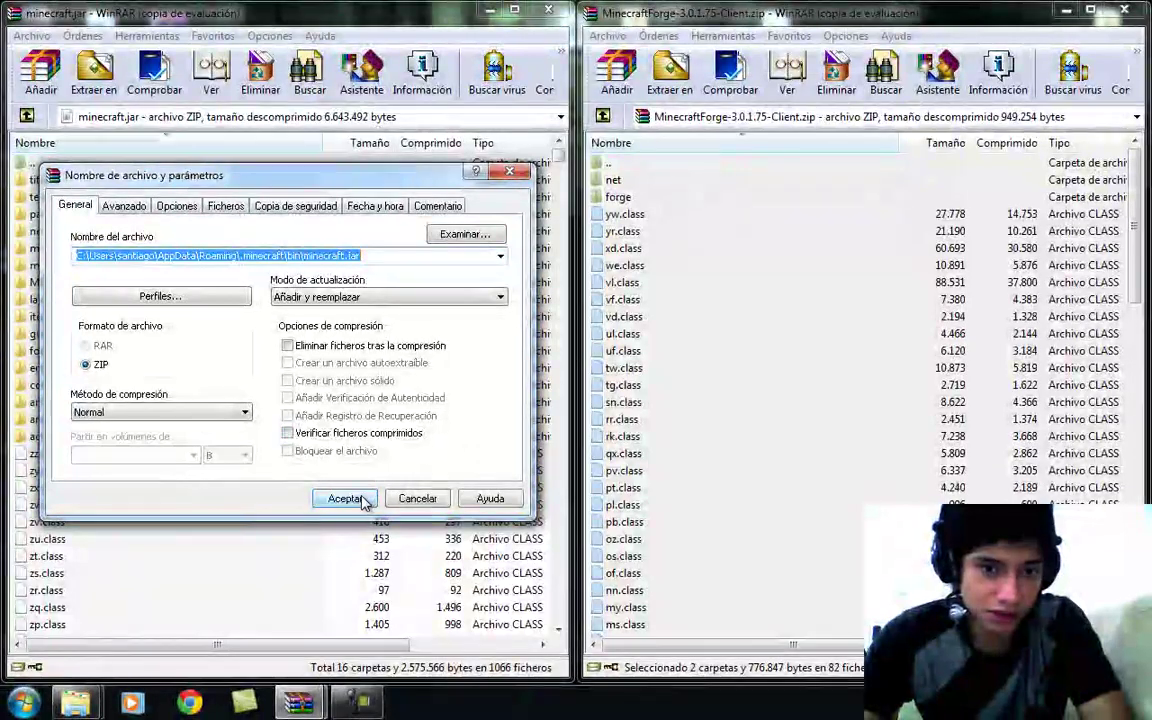
pyautogui.click(343, 496)
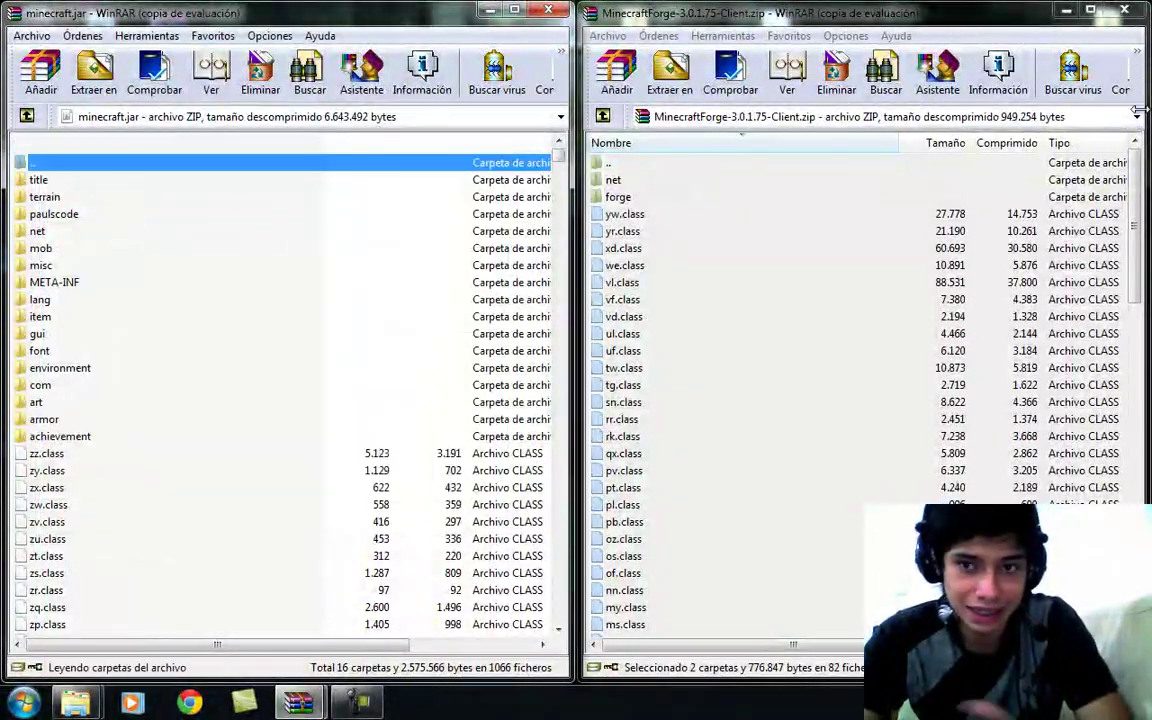
pyautogui.click(1126, 11)
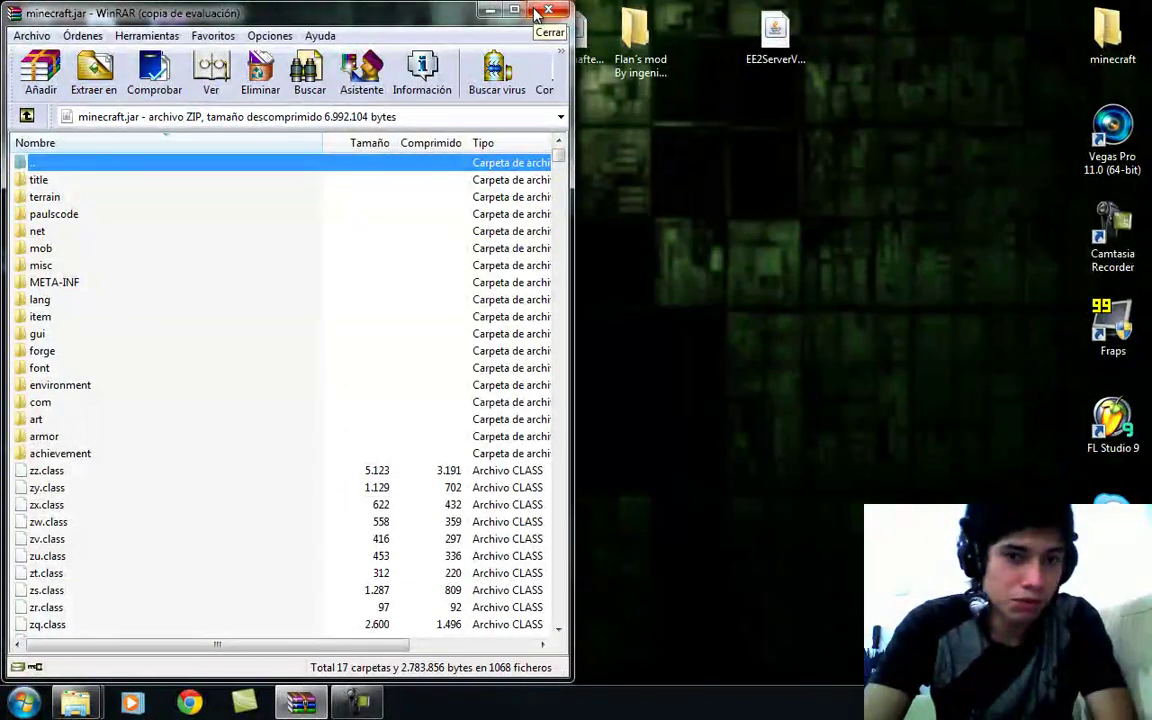
# Close the minecraft.jar archive and open the Flan's mod folder from the desktop in a maximized window
pyautogui.click(630, 50)
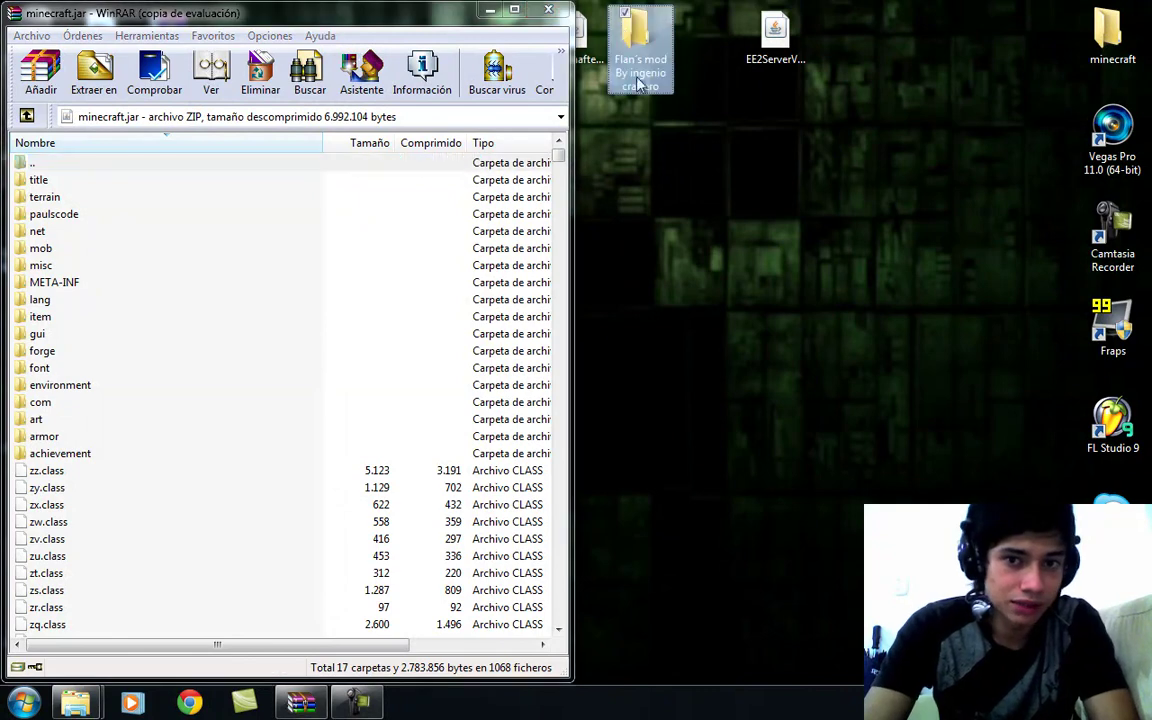
pyautogui.moveTo(642, 57); pyautogui.dragTo(663, 108)
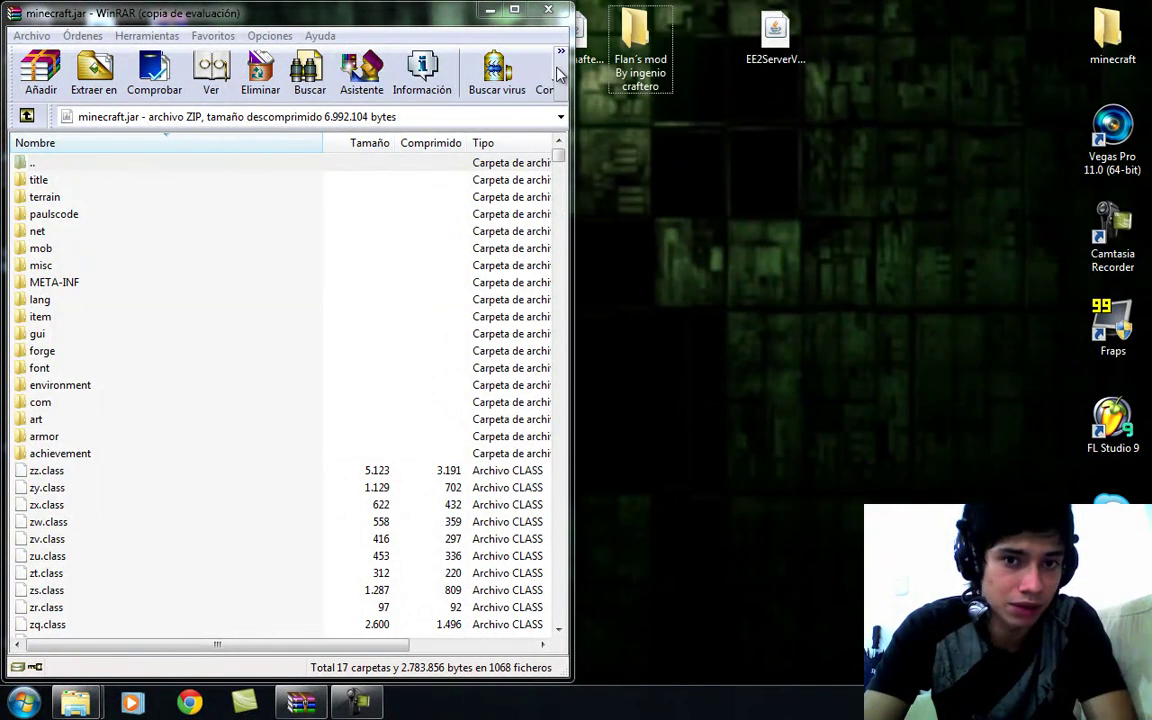
pyautogui.click(547, 11)
pyautogui.doubleClick(612, 18)
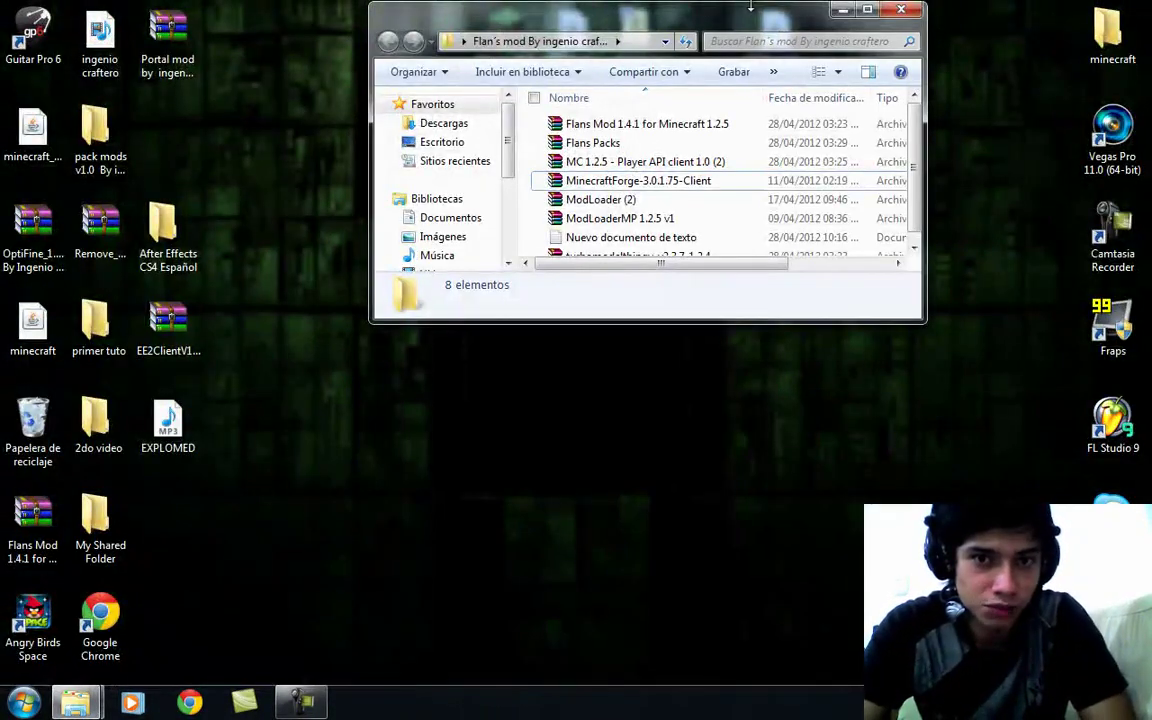
pyautogui.doubleClick(750, 18)
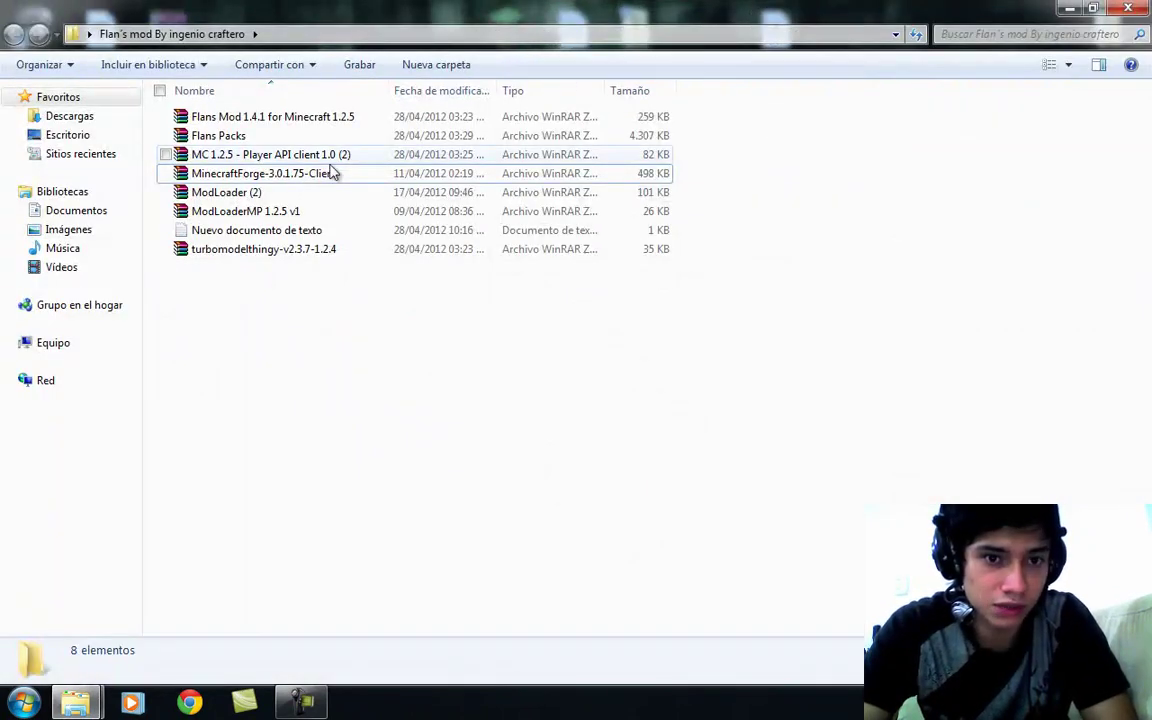
pyautogui.click(314, 232)
pyautogui.click(283, 300)
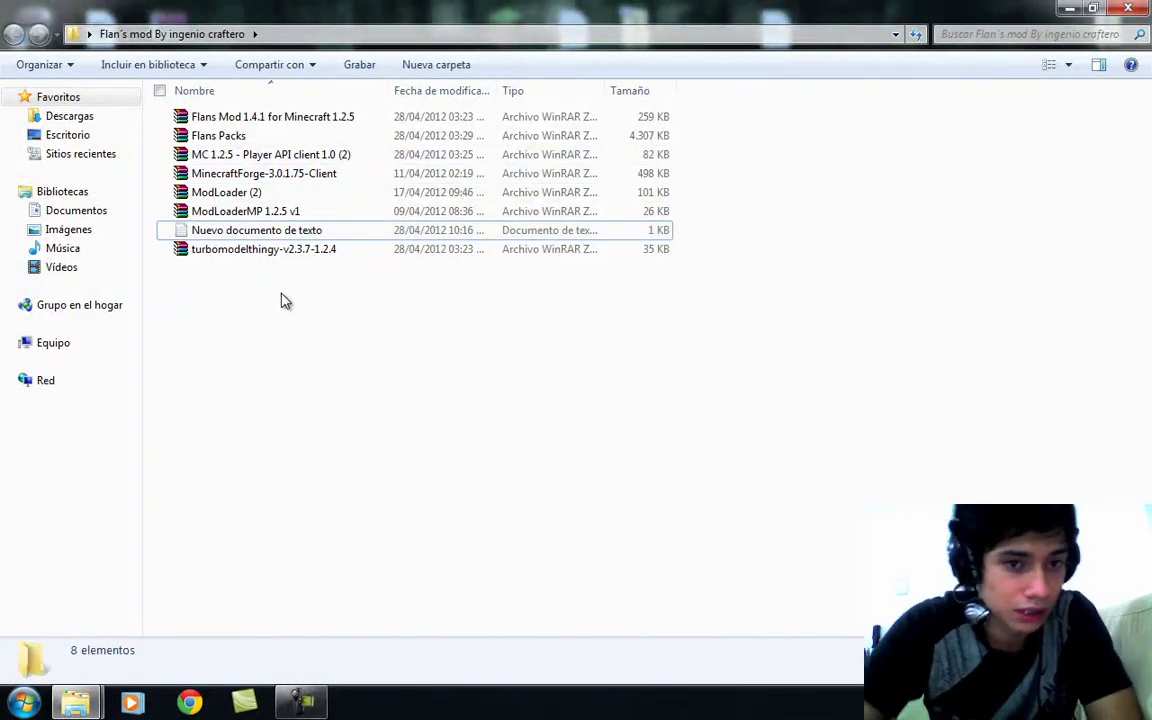
# Open the Flans Packs archive snapped to half the screen, and select the Flans Mod 1.4.1 for Minecraft 1.2.5 archive in the mod folder
pyautogui.click(278, 139)
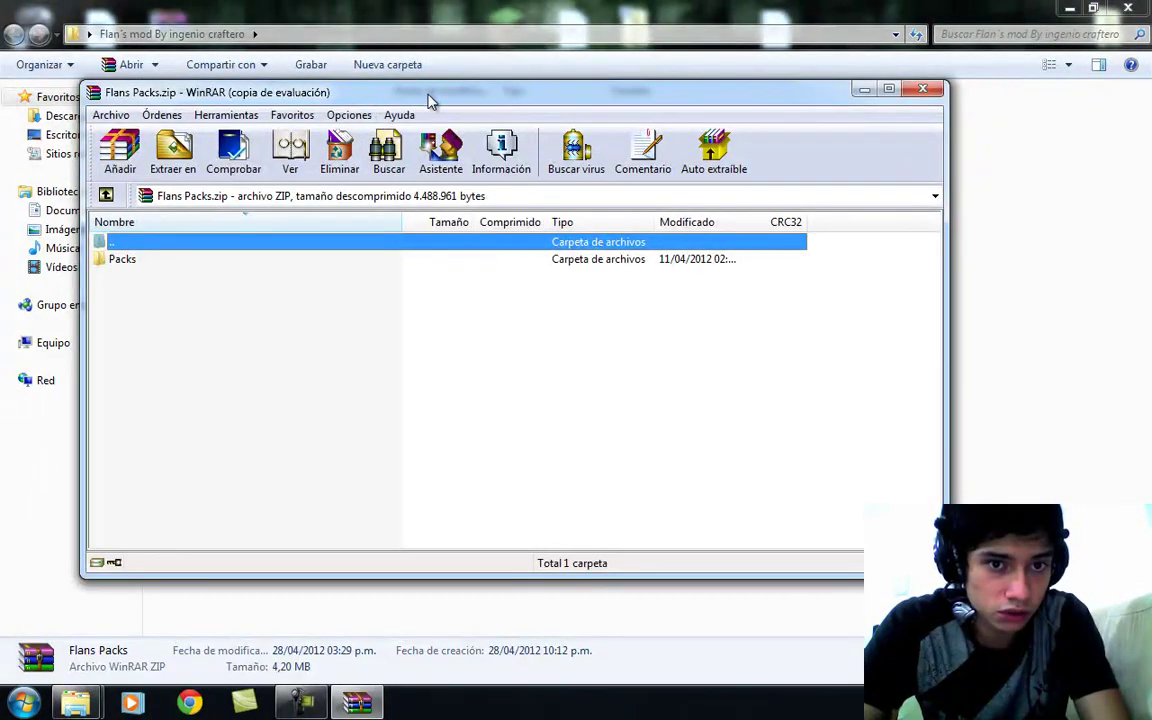
pyautogui.press('super+Right')
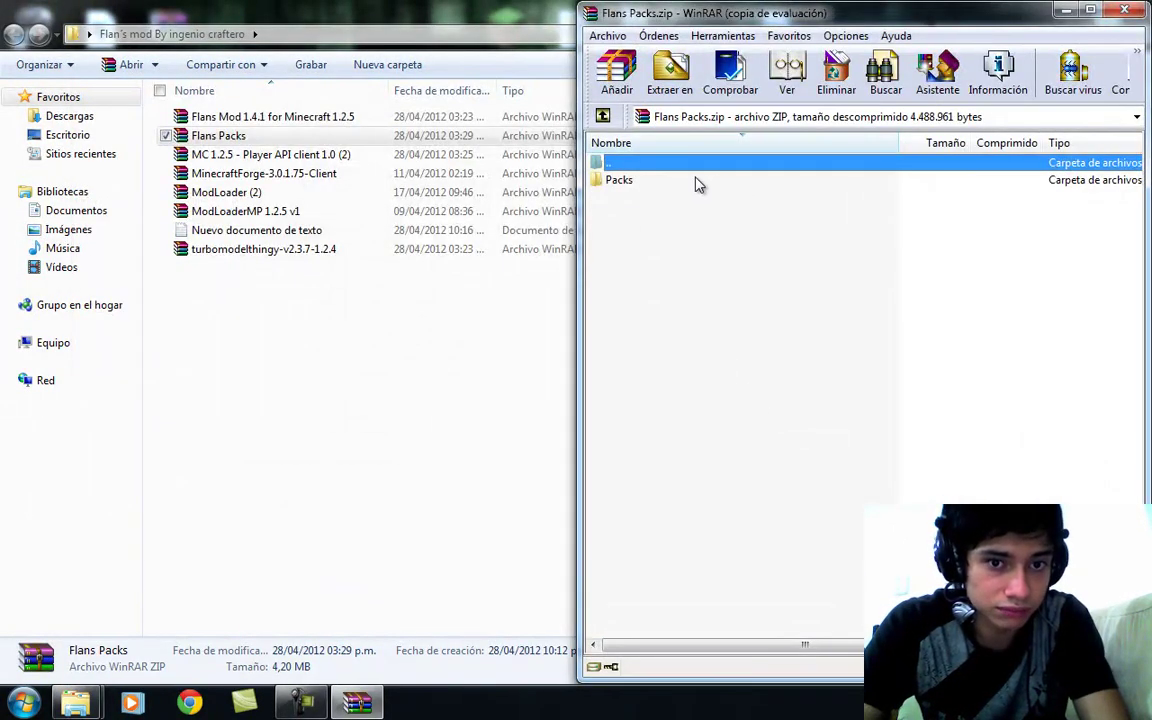
pyautogui.click(265, 307)
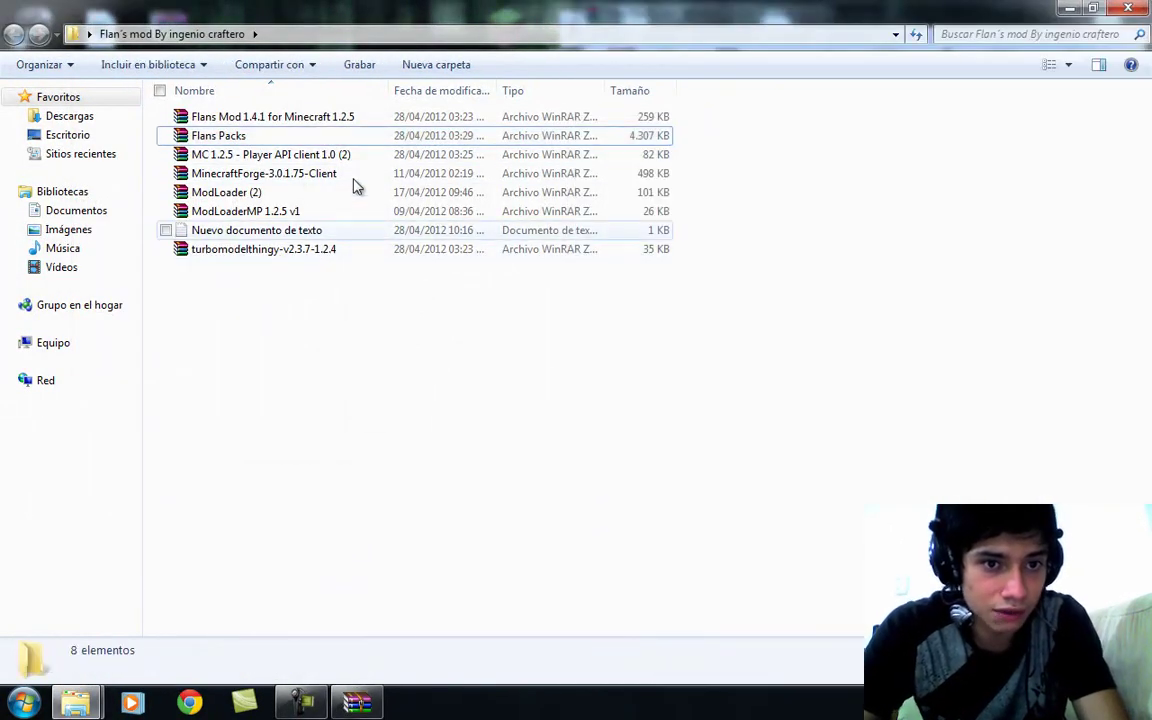
pyautogui.click(283, 121)
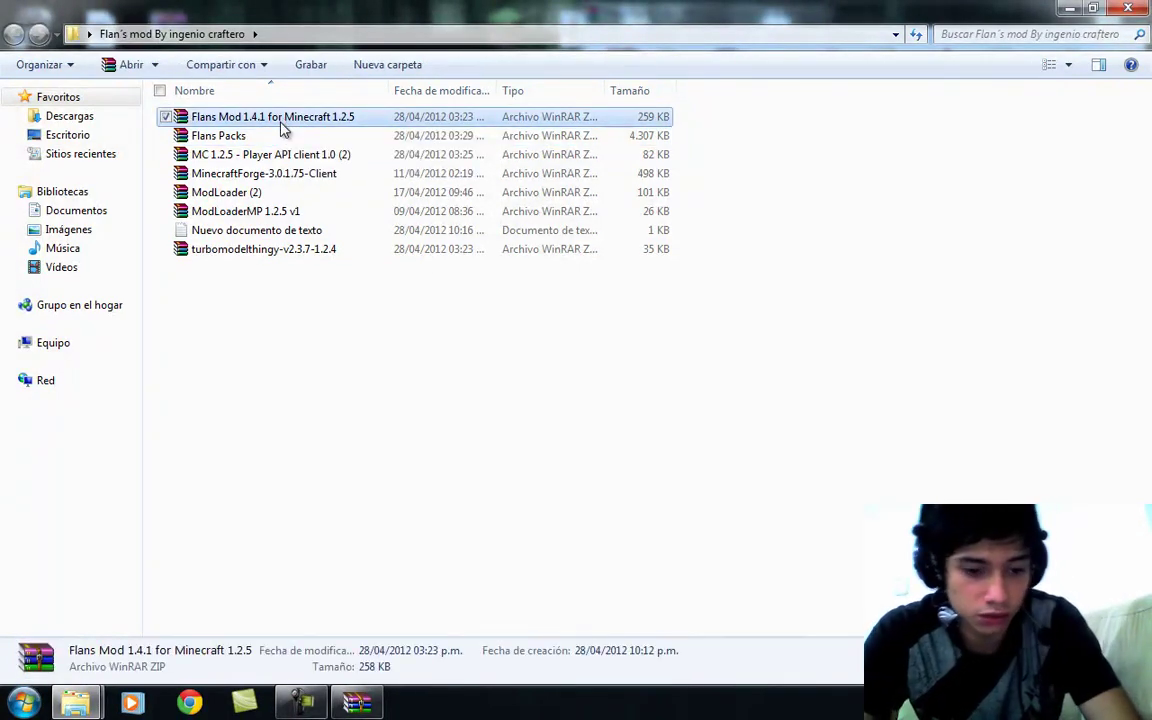
pyautogui.click(110, 706)
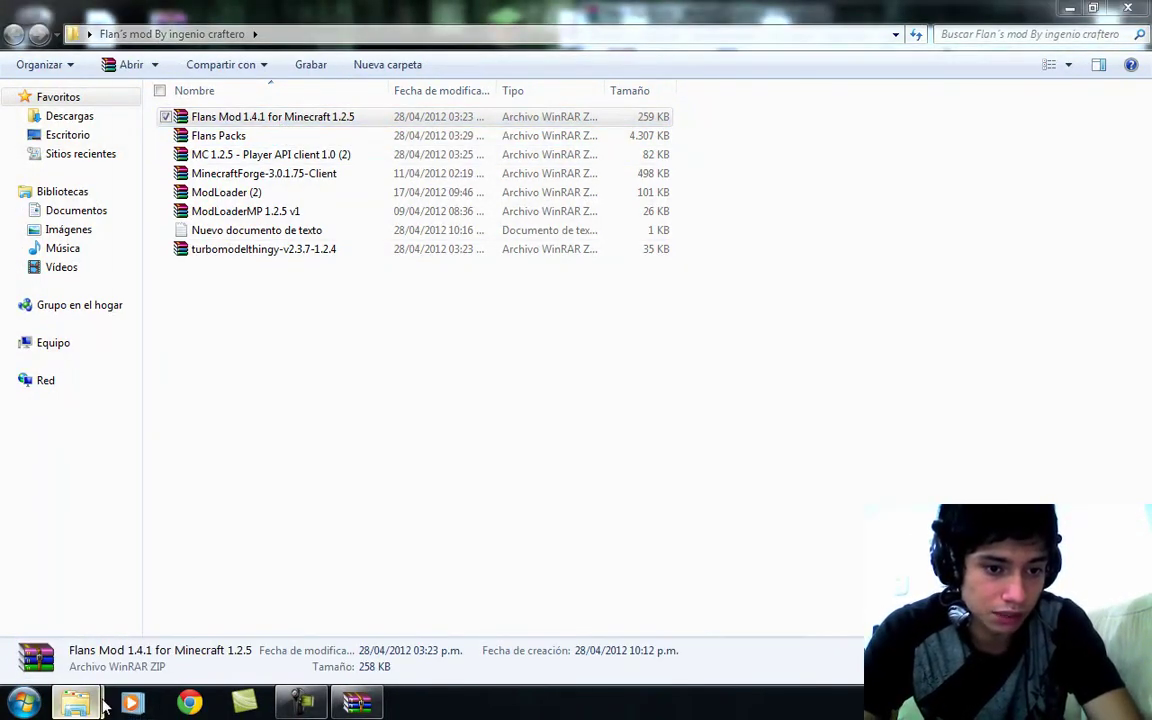
pyautogui.rightClick(131, 702)
pyautogui.press('Escape')
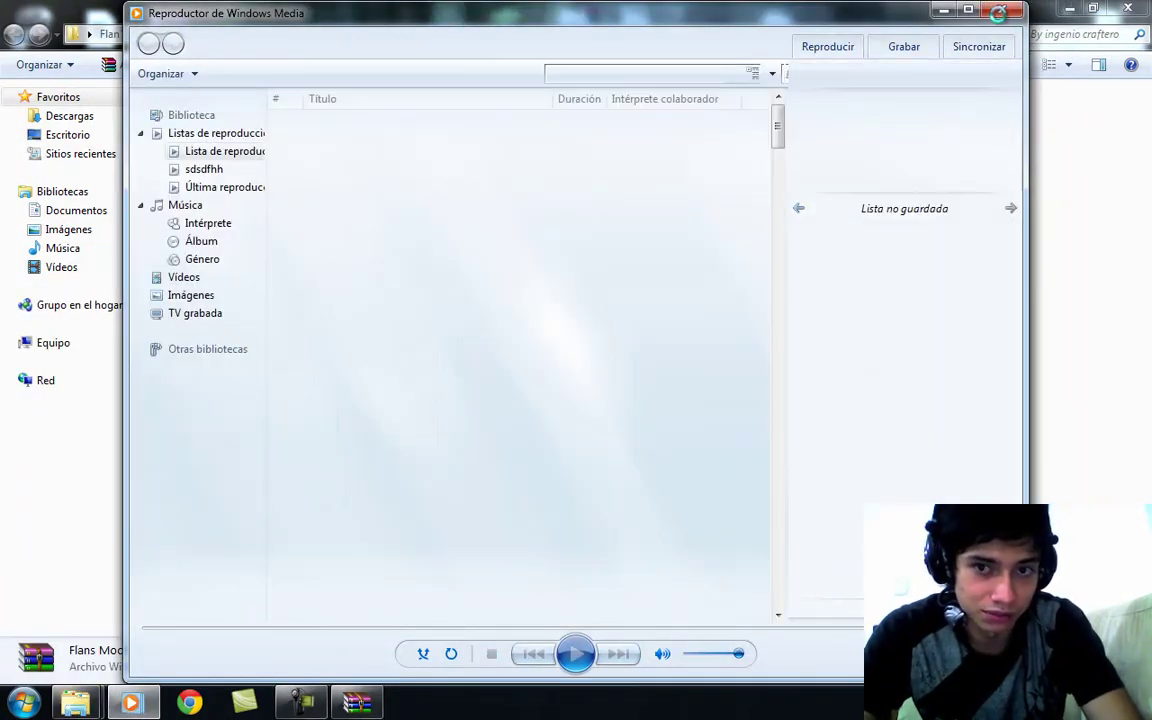
pyautogui.click(131, 702)
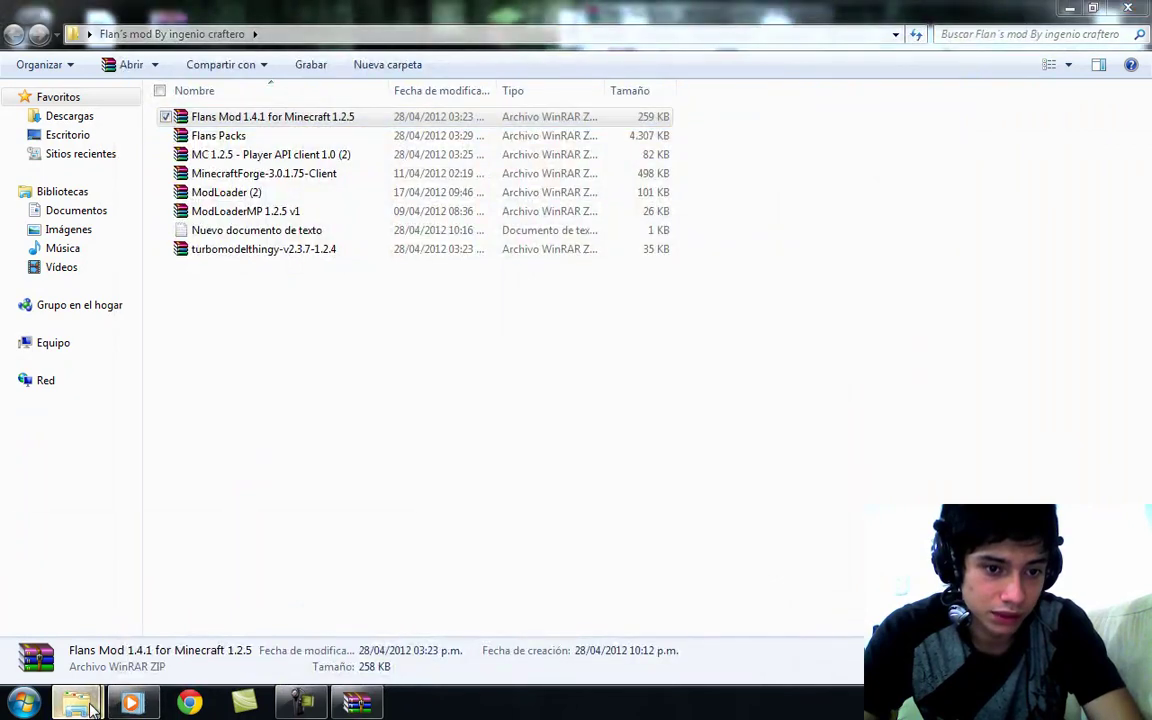
# Switch to the bin folder window, go up to .minecraft, and open the mods folder to examine its contents
pyautogui.moveTo(76, 702)
pyautogui.click(246, 575)
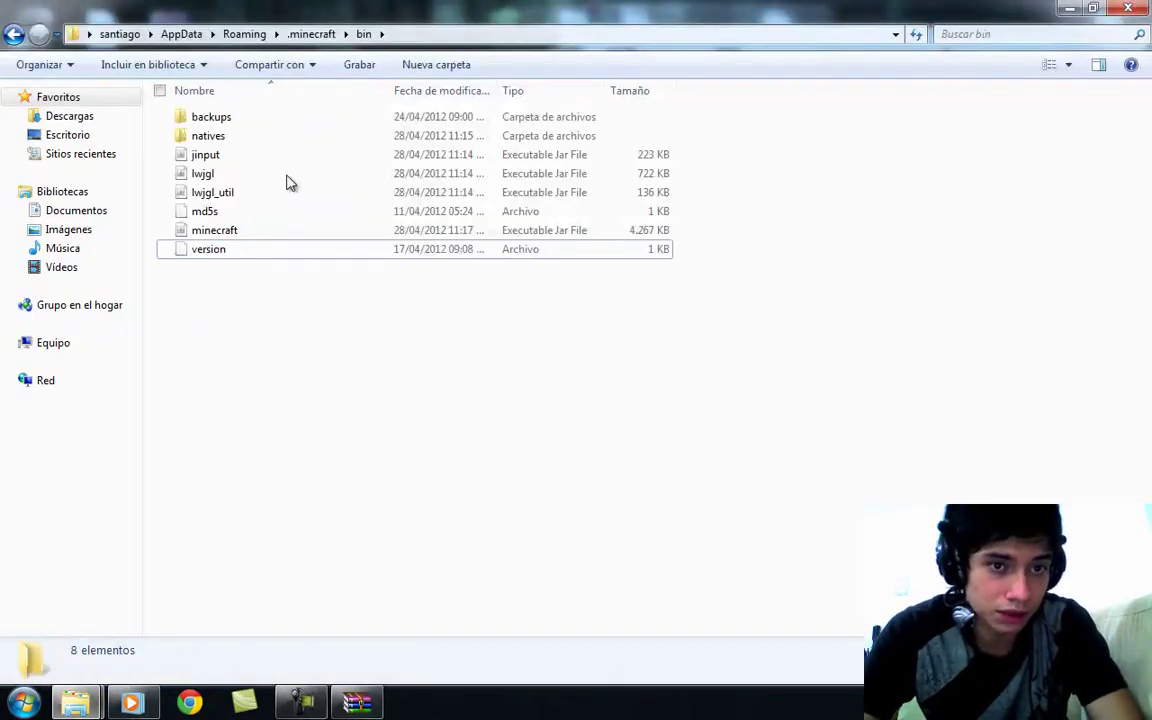
pyautogui.click(316, 30)
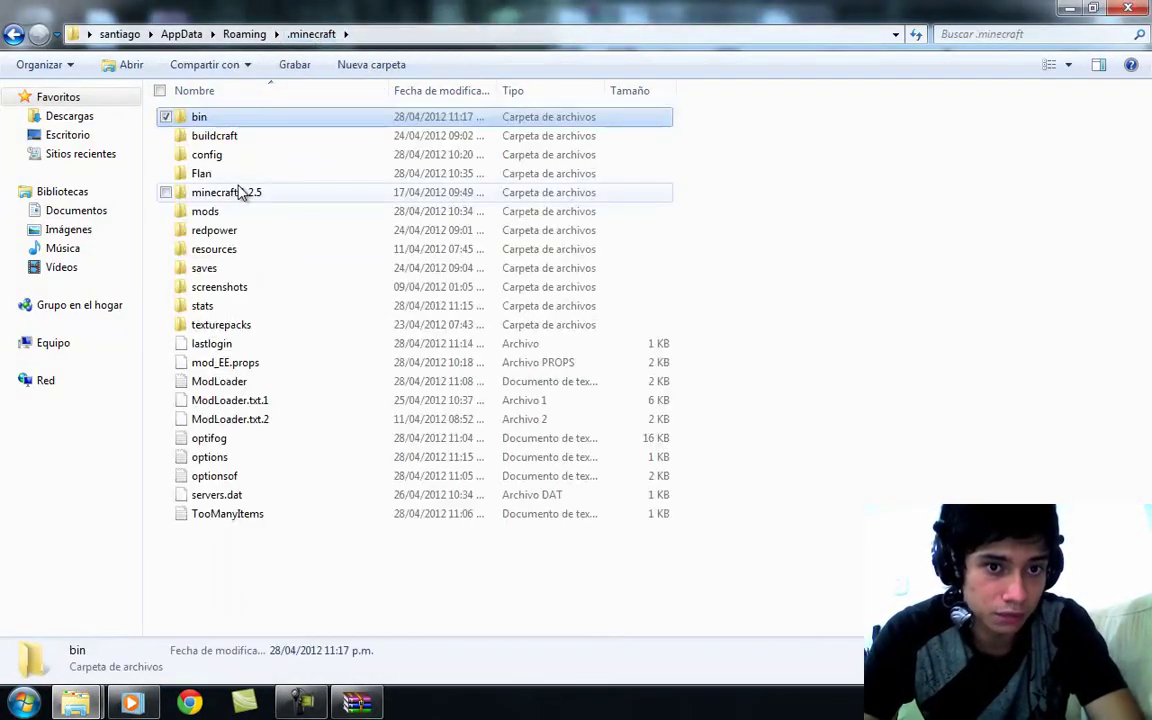
pyautogui.doubleClick(254, 213)
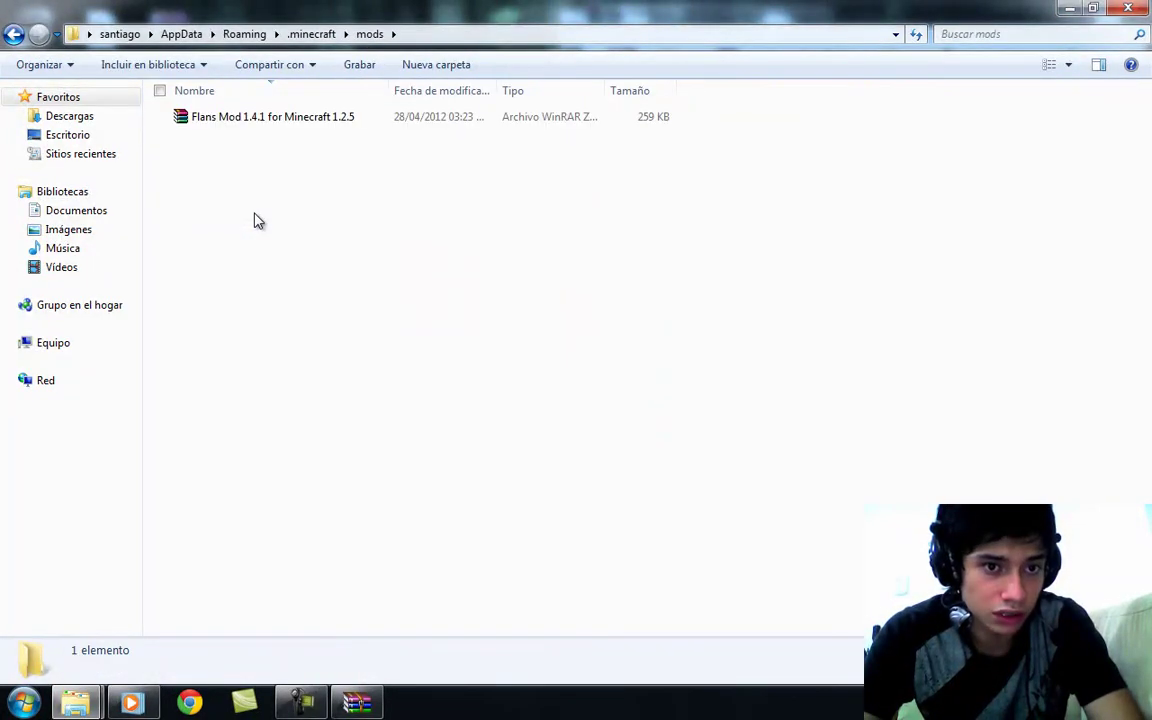
pyautogui.moveTo(322, 194); pyautogui.dragTo(130, 91)
pyautogui.moveTo(443, 248); pyautogui.dragTo(203, 157)
# Return to the .minecraft folder, examine the Flan folder's summary, and minimize the window to get back to the Flan's mod folder
pyautogui.click(14, 33)
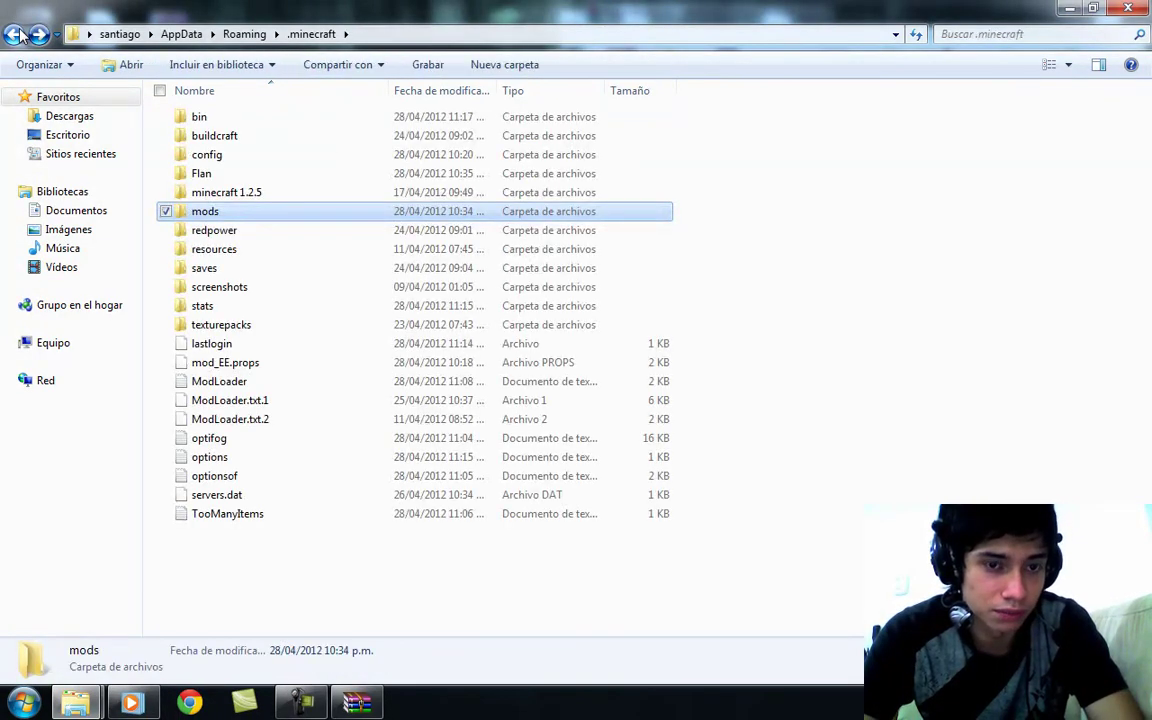
pyautogui.click(212, 118)
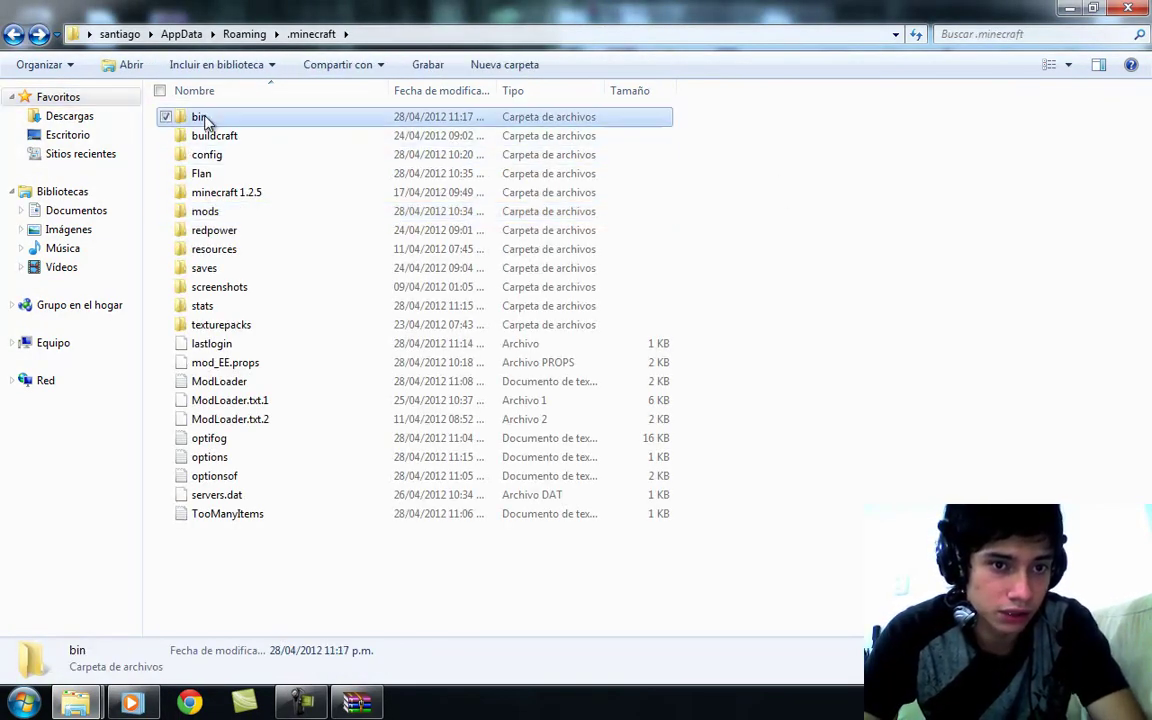
pyautogui.click(810, 153)
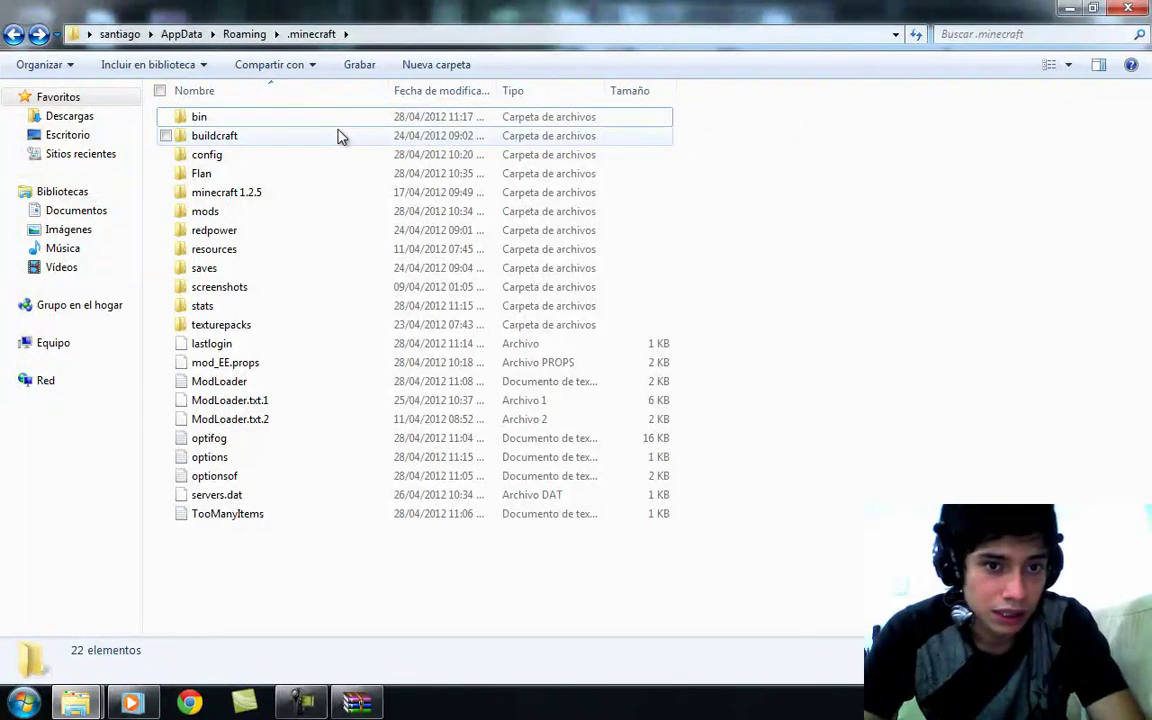
pyautogui.click(276, 183)
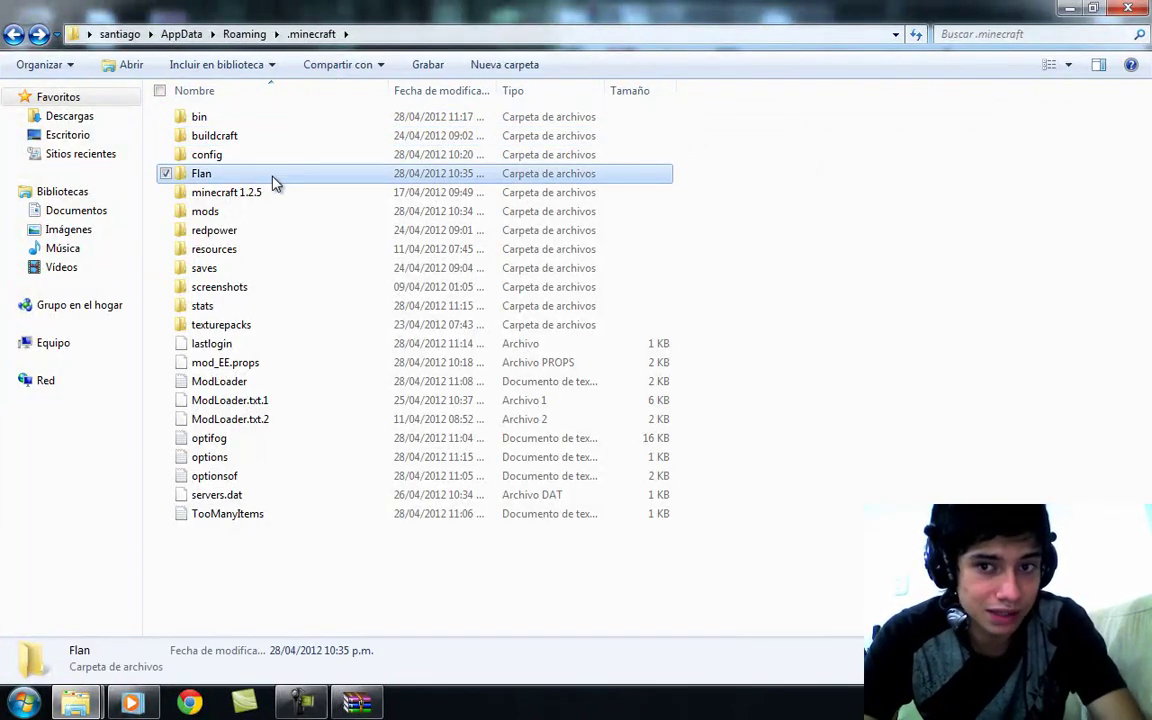
pyautogui.moveTo(204, 173)
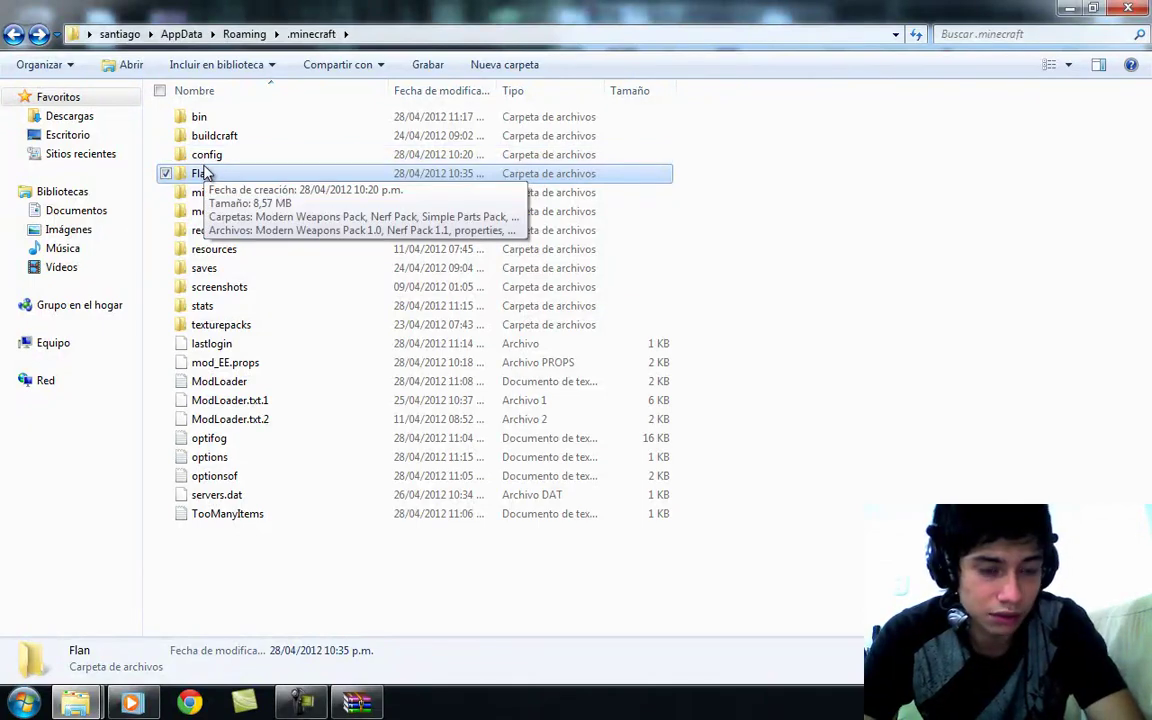
pyautogui.click(1077, 8)
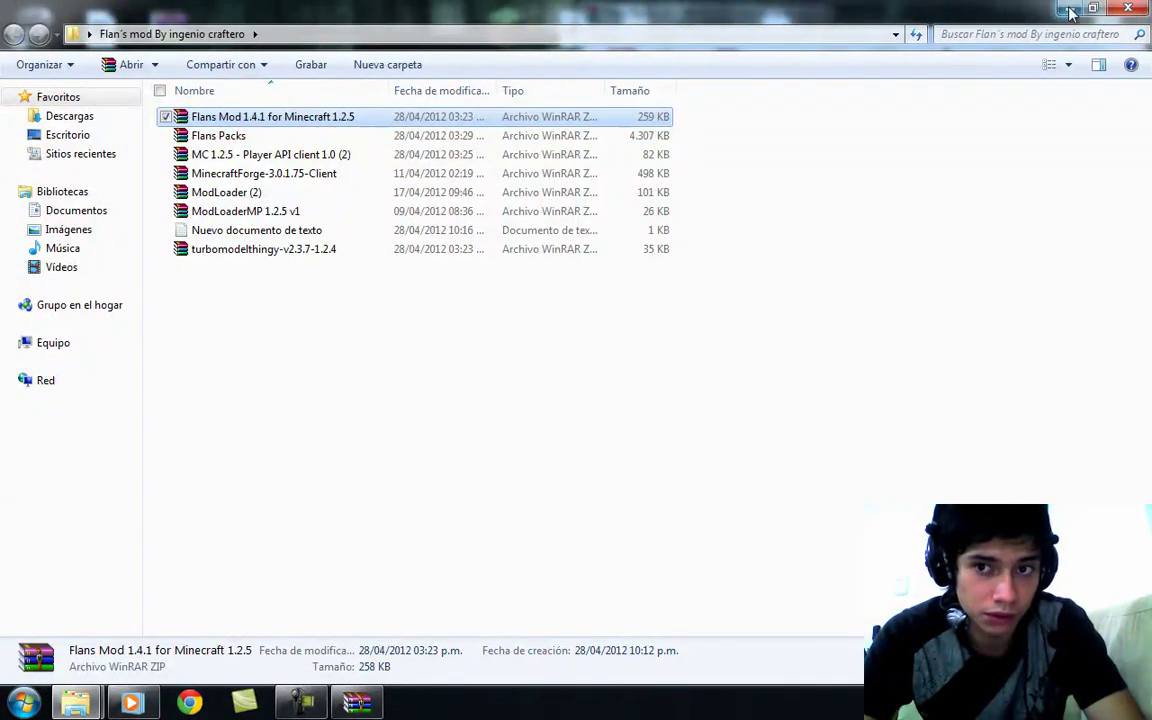
# Minimize the open mod windows and open the Flan folder inside .minecraft to examine its pack folders and archives
pyautogui.click(1068, 10)
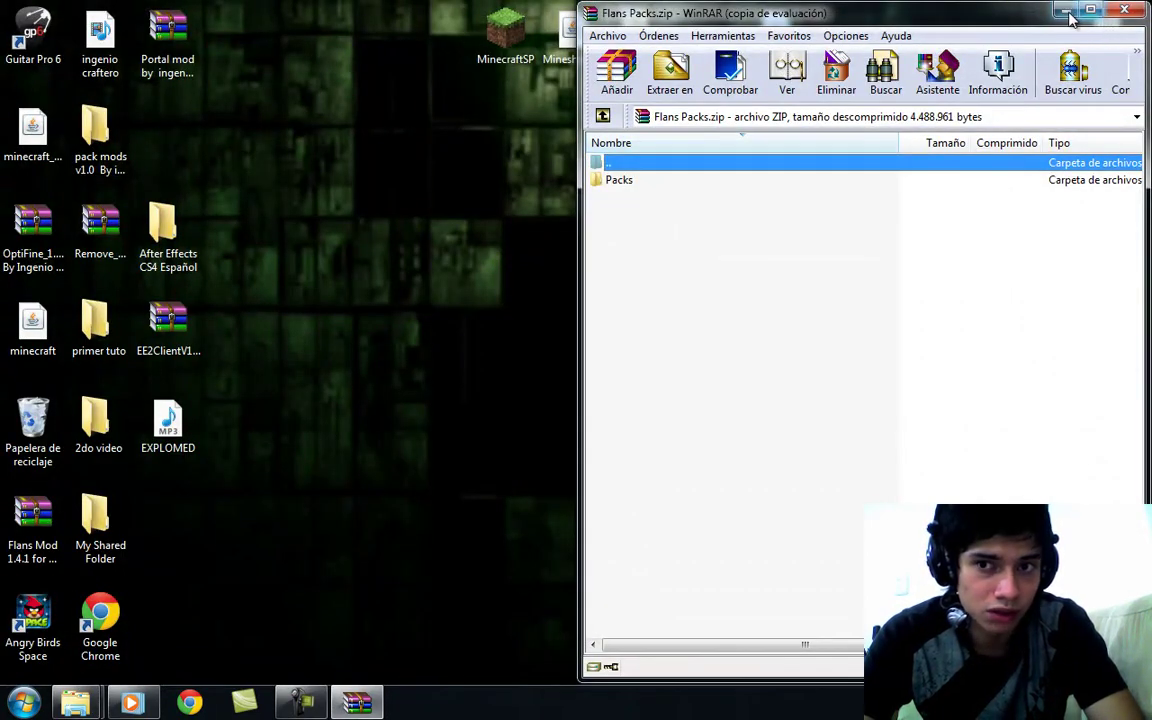
pyautogui.click(1068, 11)
pyautogui.rightClick(133, 703)
pyautogui.click(90, 705)
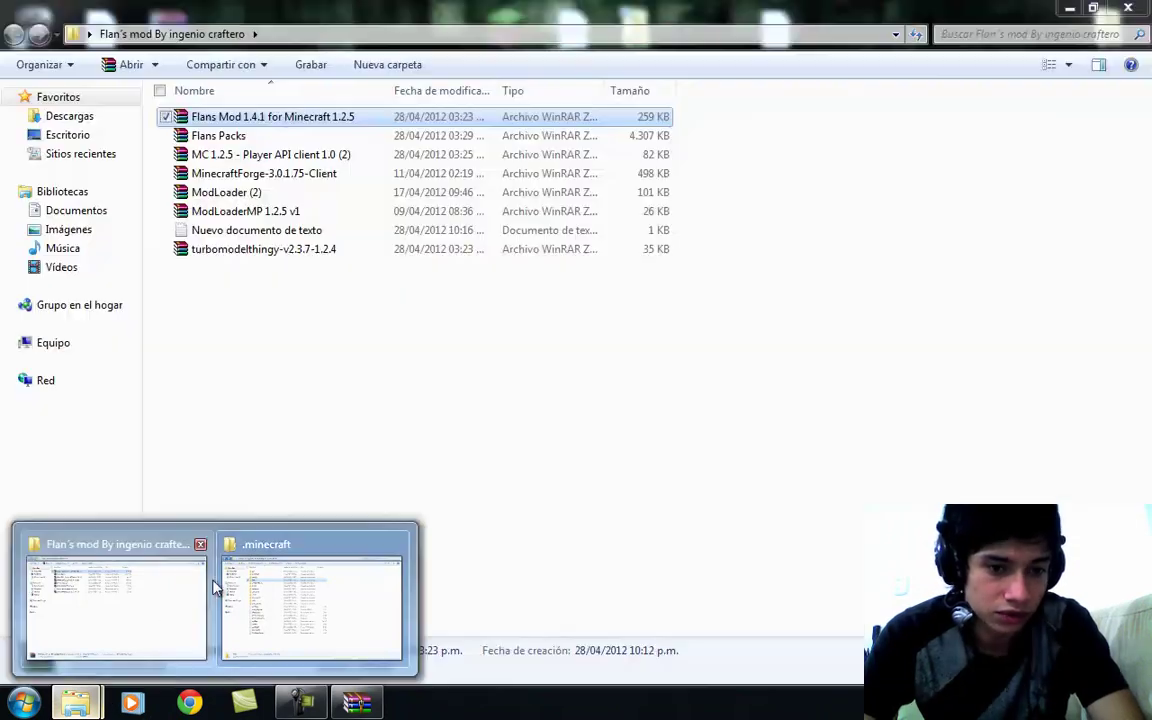
pyautogui.click(170, 594)
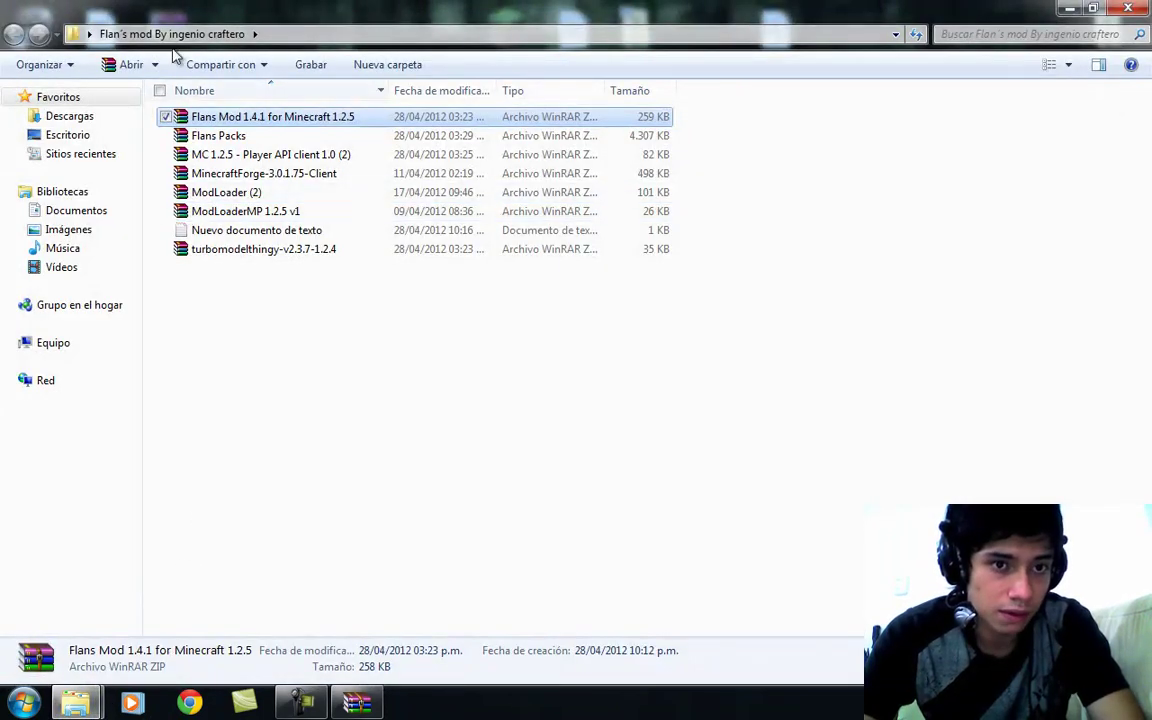
pyautogui.moveTo(75, 703)
pyautogui.click(267, 568)
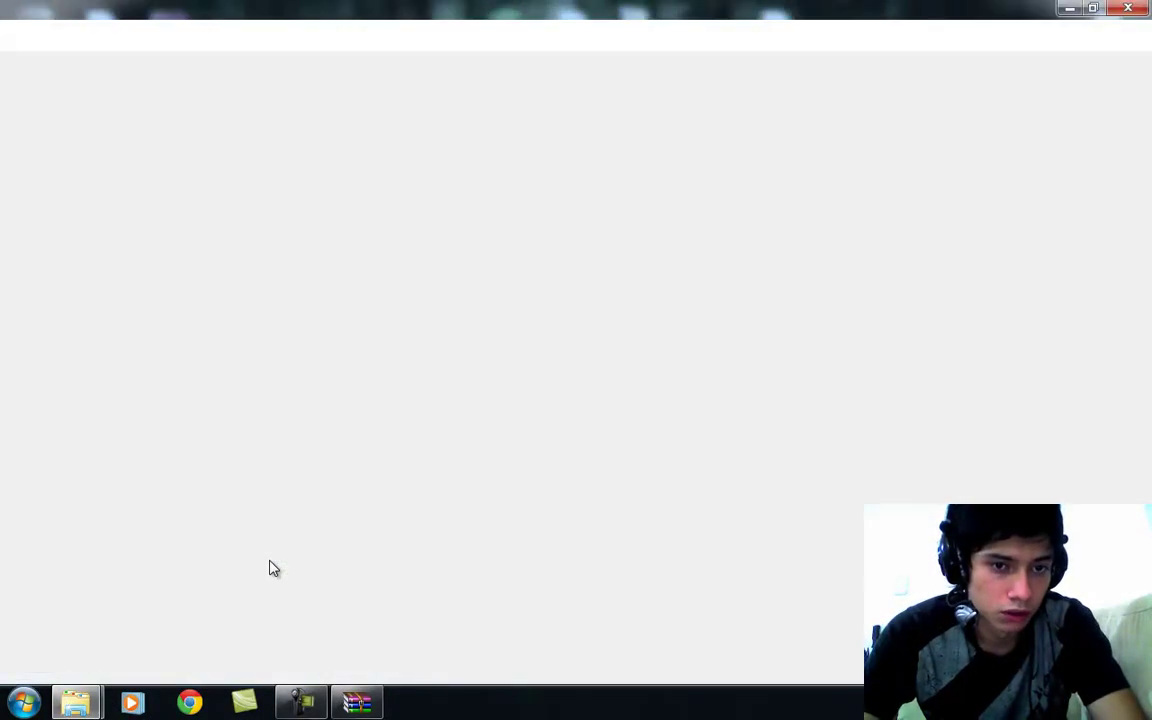
pyautogui.doubleClick(244, 176)
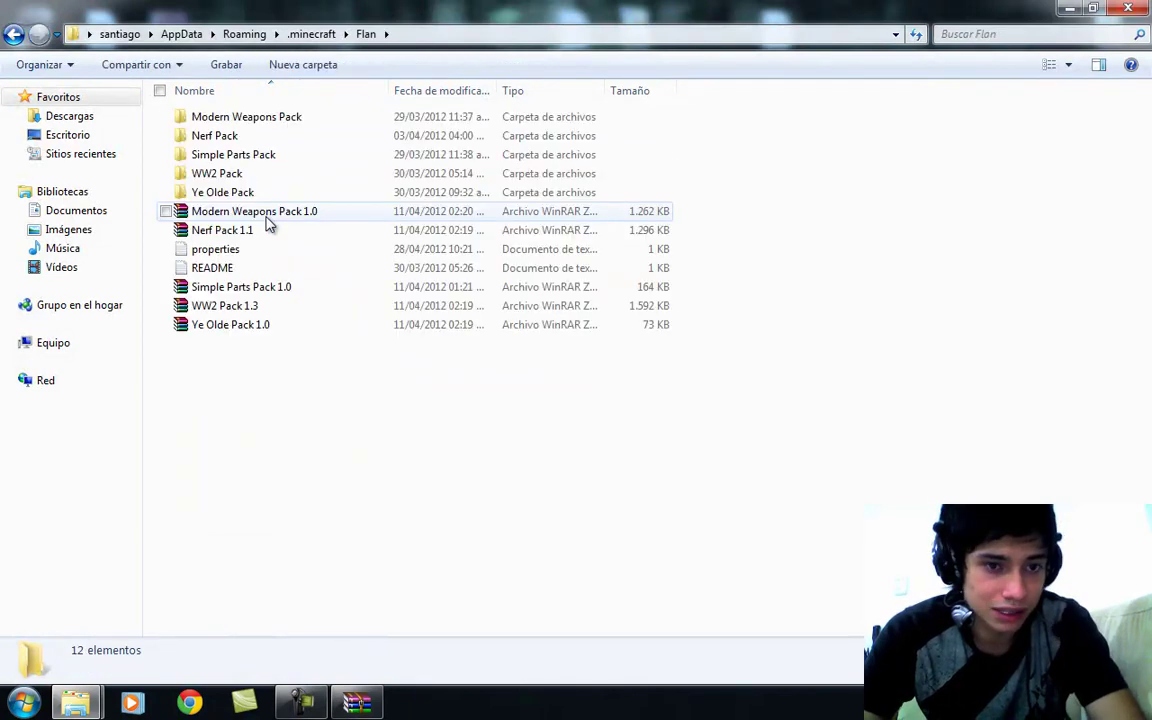
pyautogui.moveTo(268, 380); pyautogui.dragTo(275, 215)
pyautogui.click(340, 553)
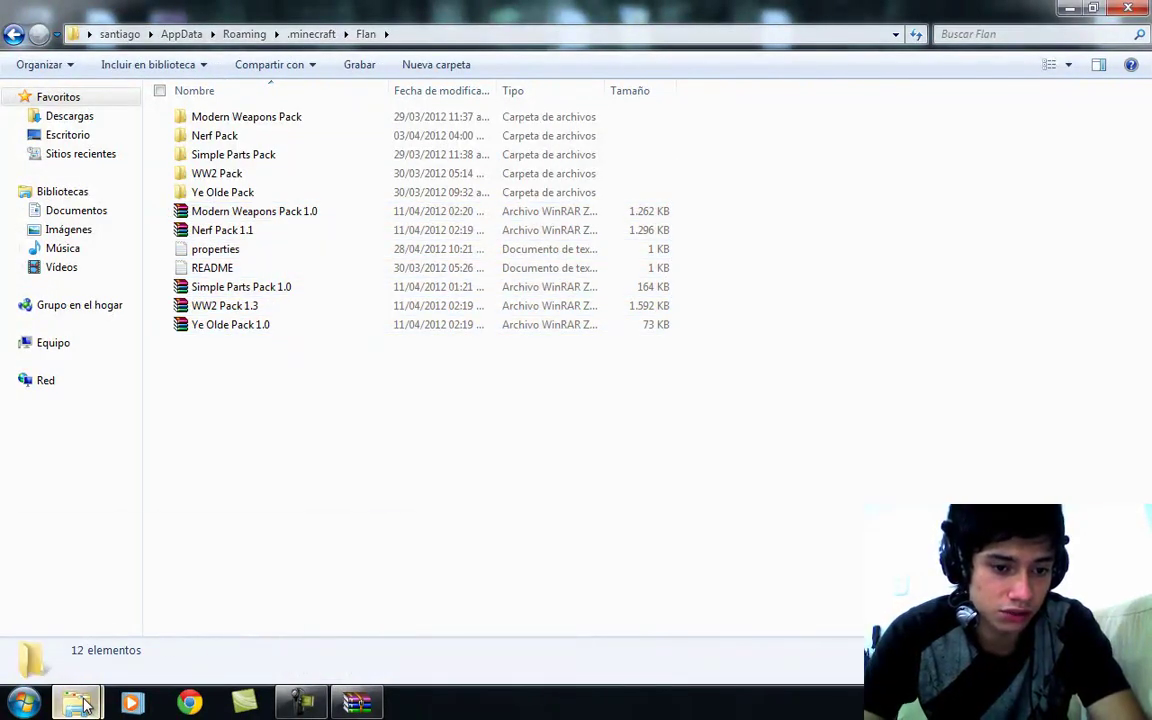
# Open the Packs folder in the Flans Packs archive, select all the pack archives in it, and close the archive
pyautogui.moveTo(85, 705)
pyautogui.click(160, 565)
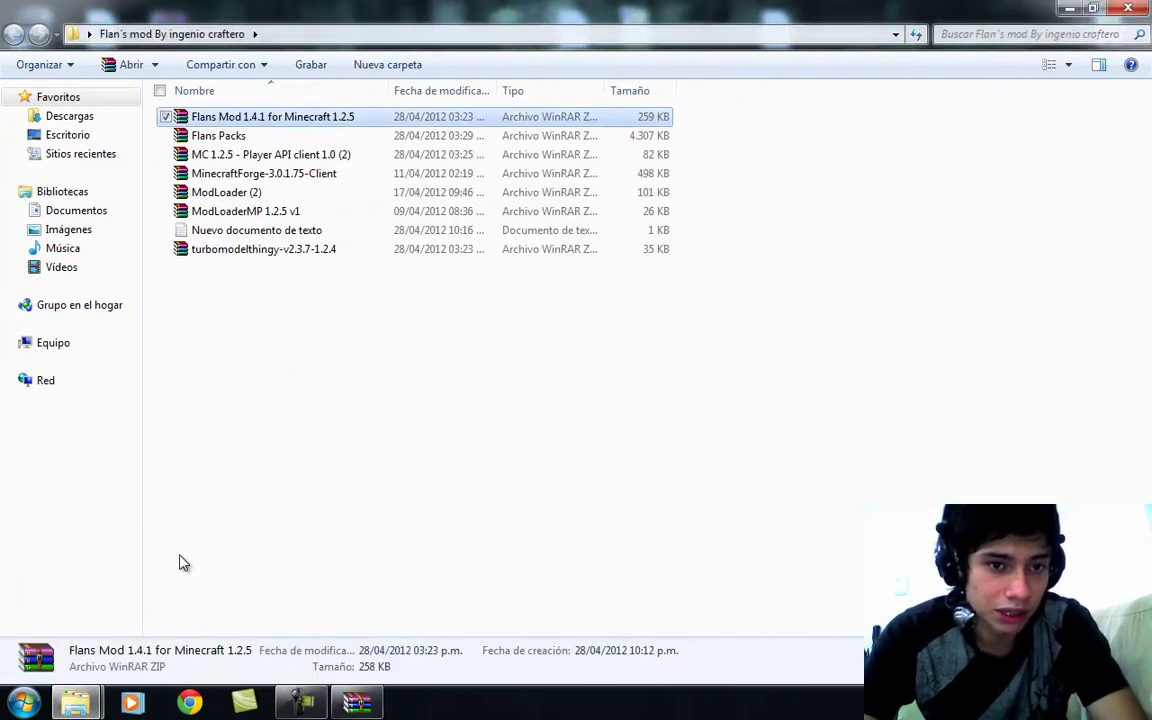
pyautogui.click(330, 455)
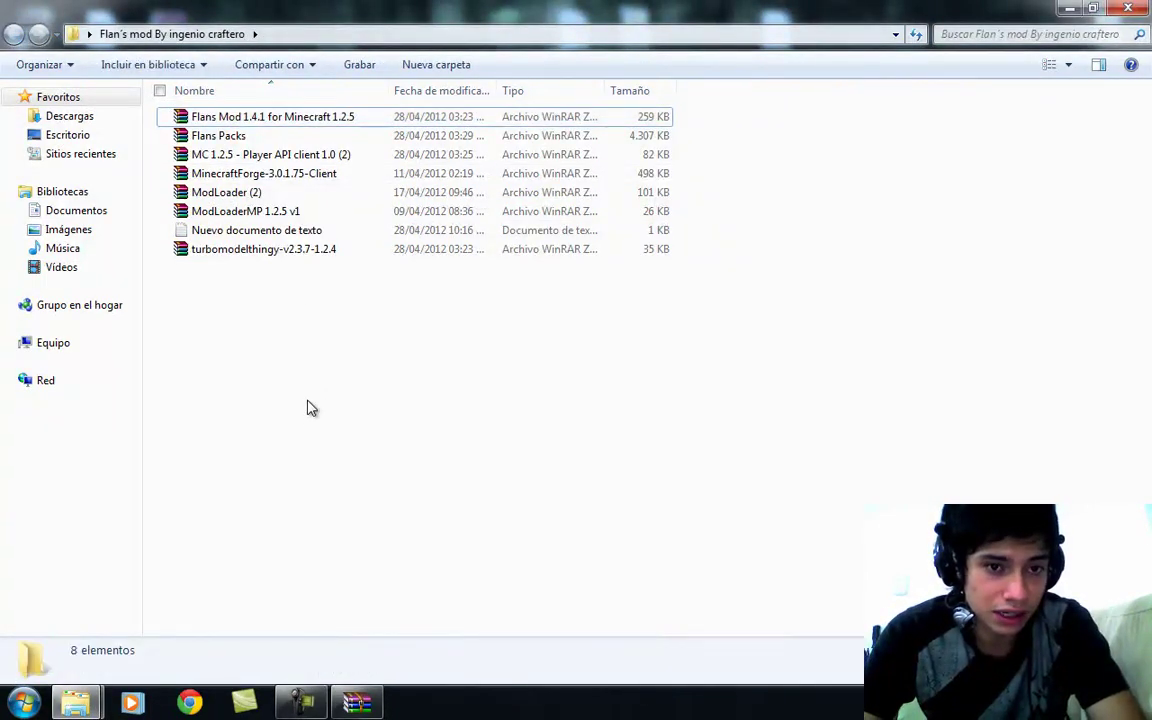
pyautogui.click(358, 704)
pyautogui.doubleClick(625, 182)
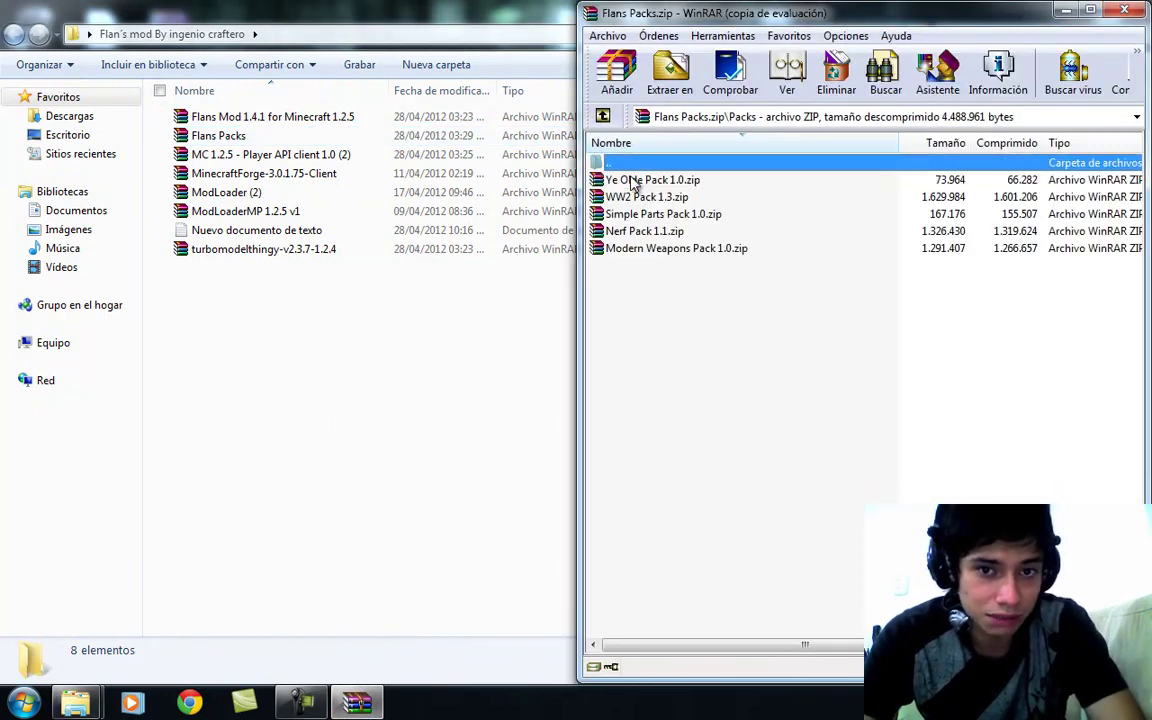
pyautogui.moveTo(674, 335); pyautogui.dragTo(652, 190)
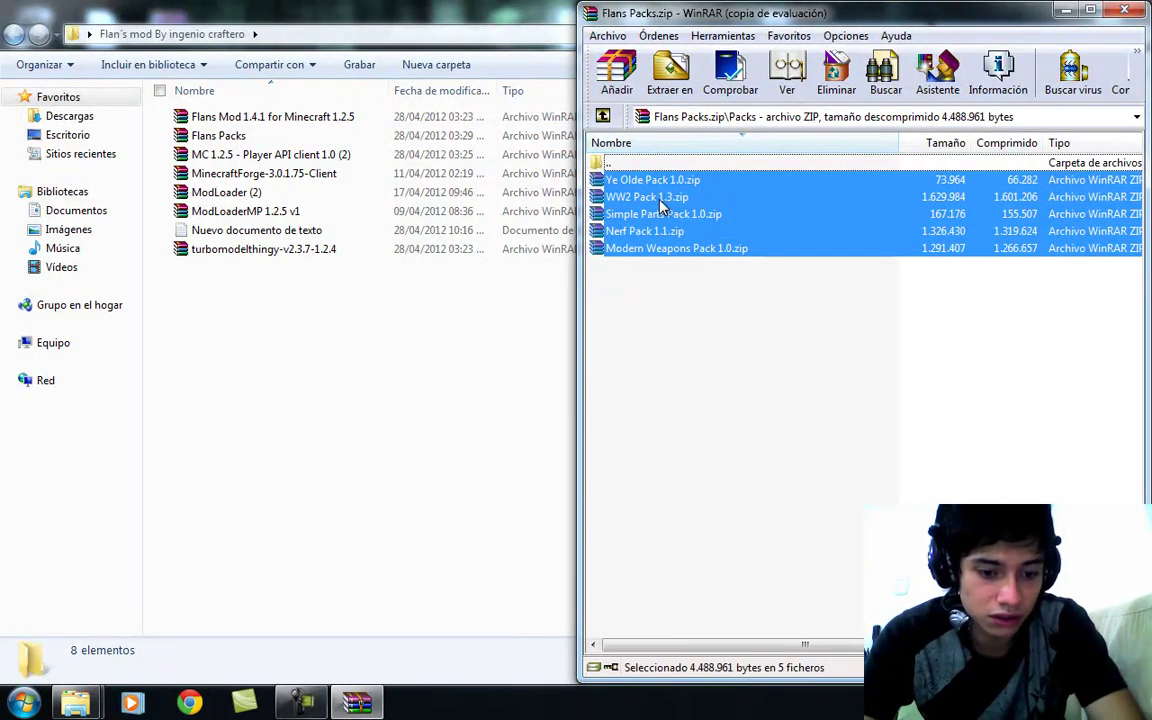
pyautogui.click(1125, 13)
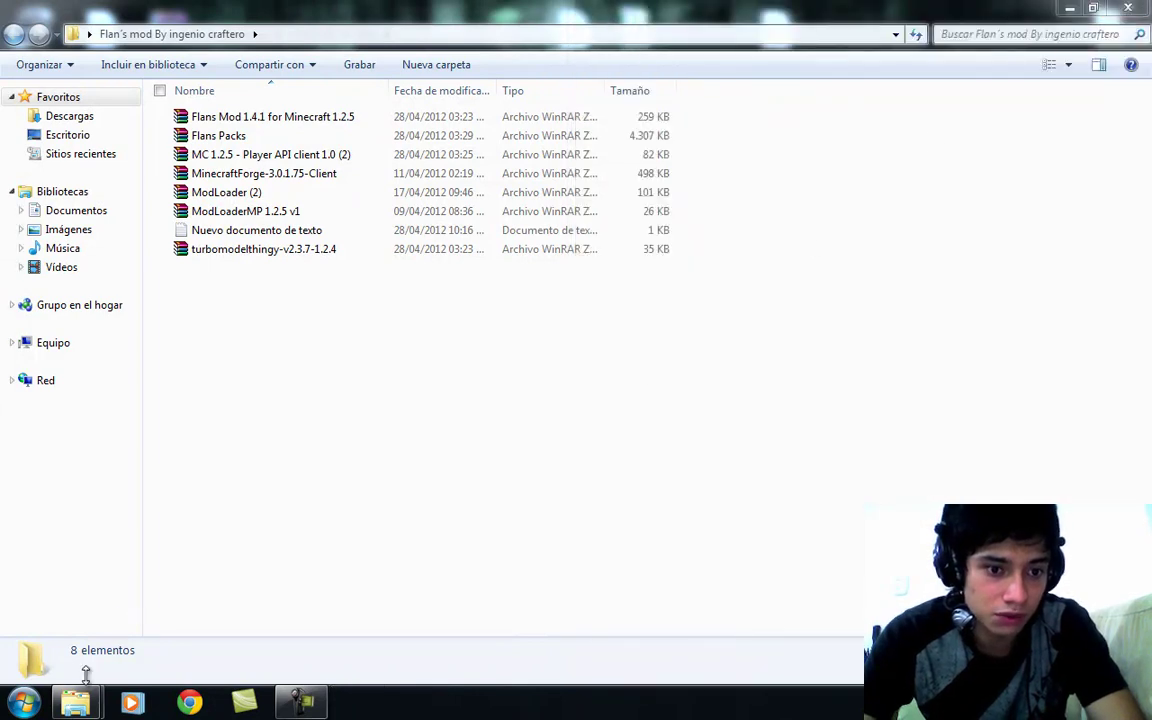
# Return to the Flan folder in .minecraft and examine the key assignments in its properties text file, closing the file when done
pyautogui.moveTo(75, 703)
pyautogui.click(280, 570)
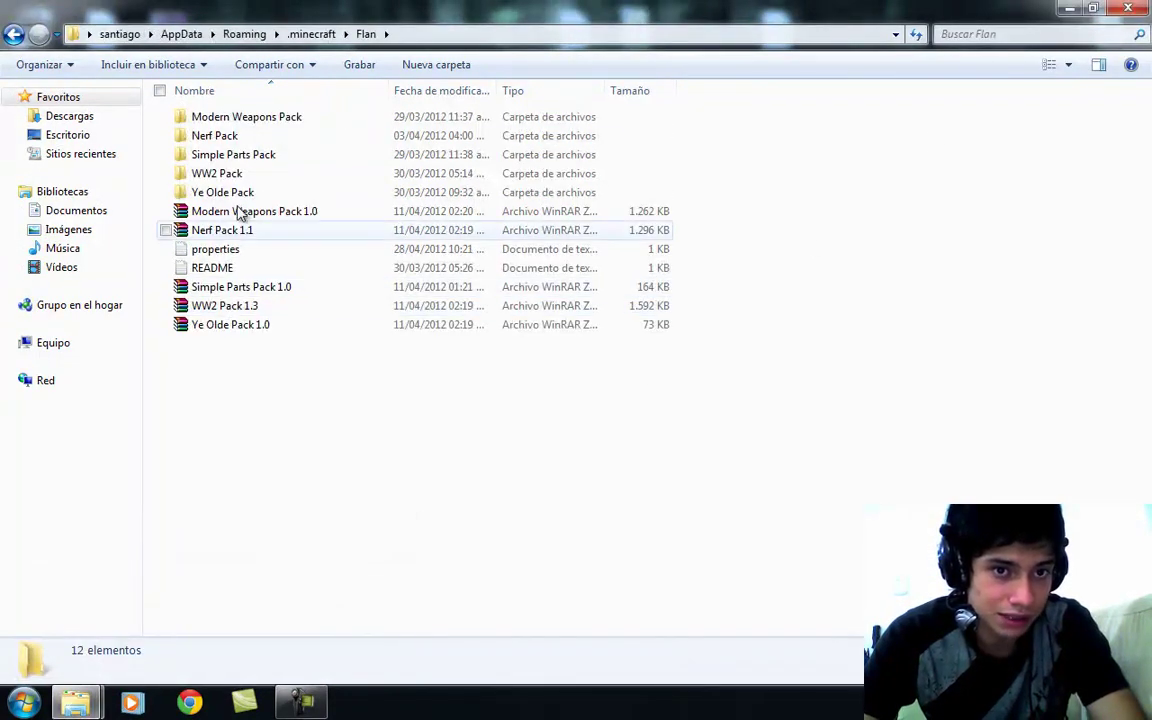
pyautogui.click(330, 33)
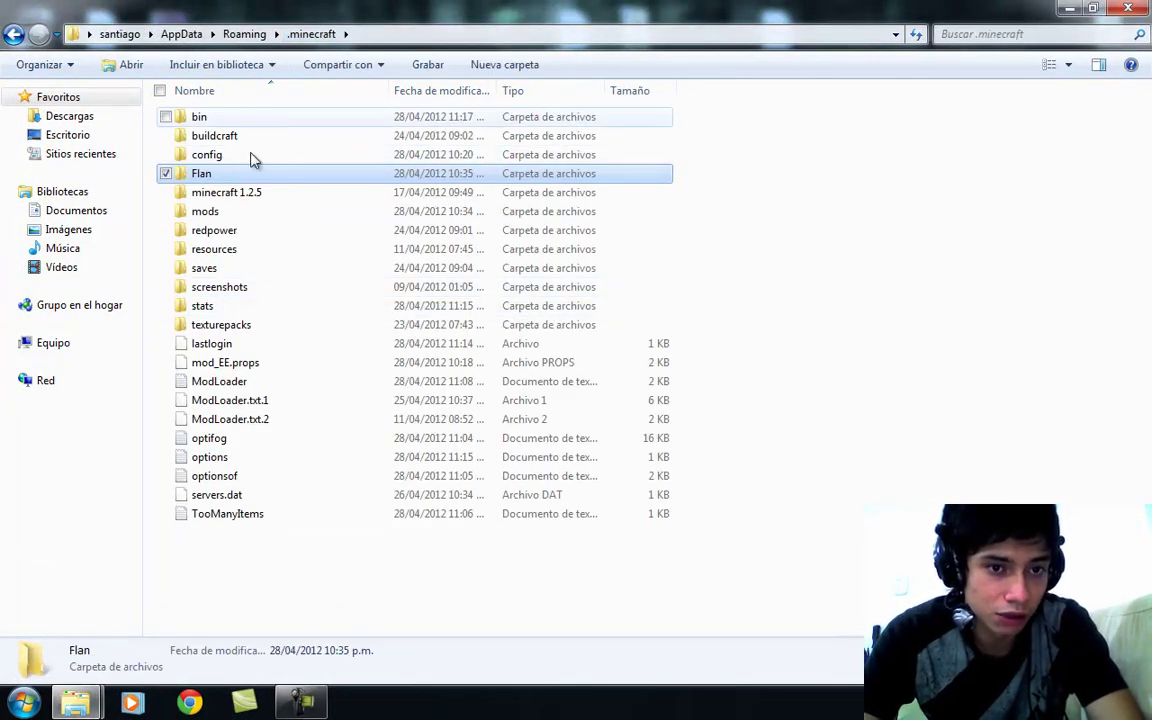
pyautogui.doubleClick(258, 174)
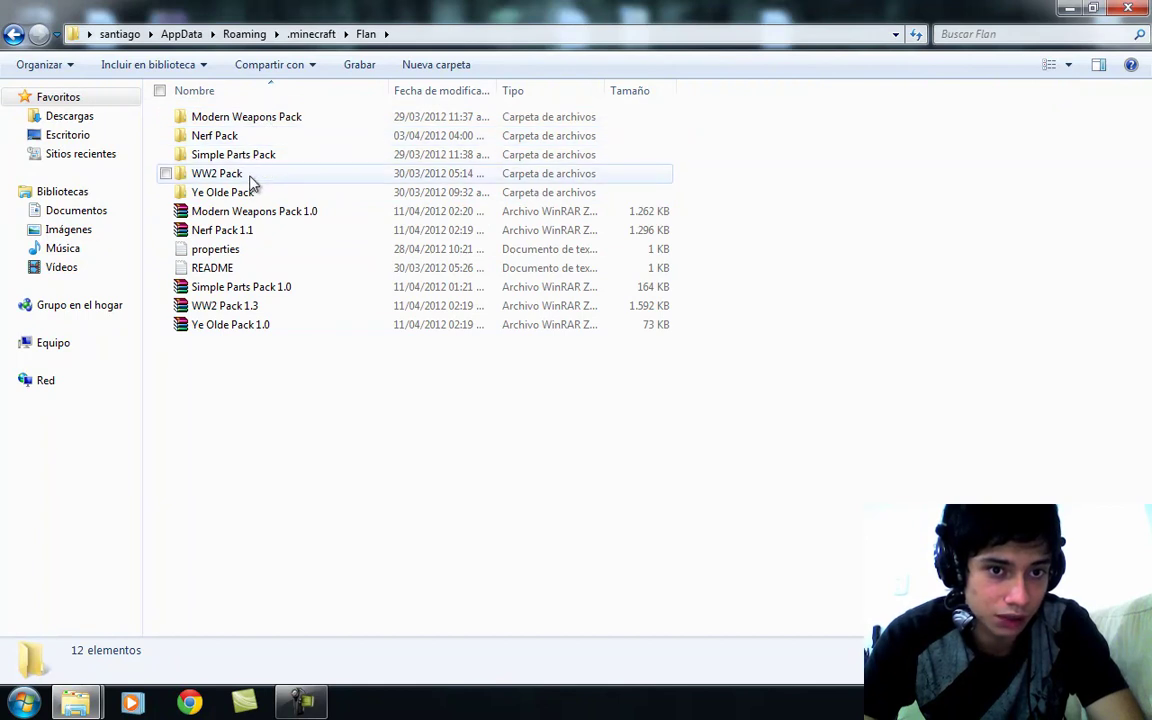
pyautogui.click(238, 251)
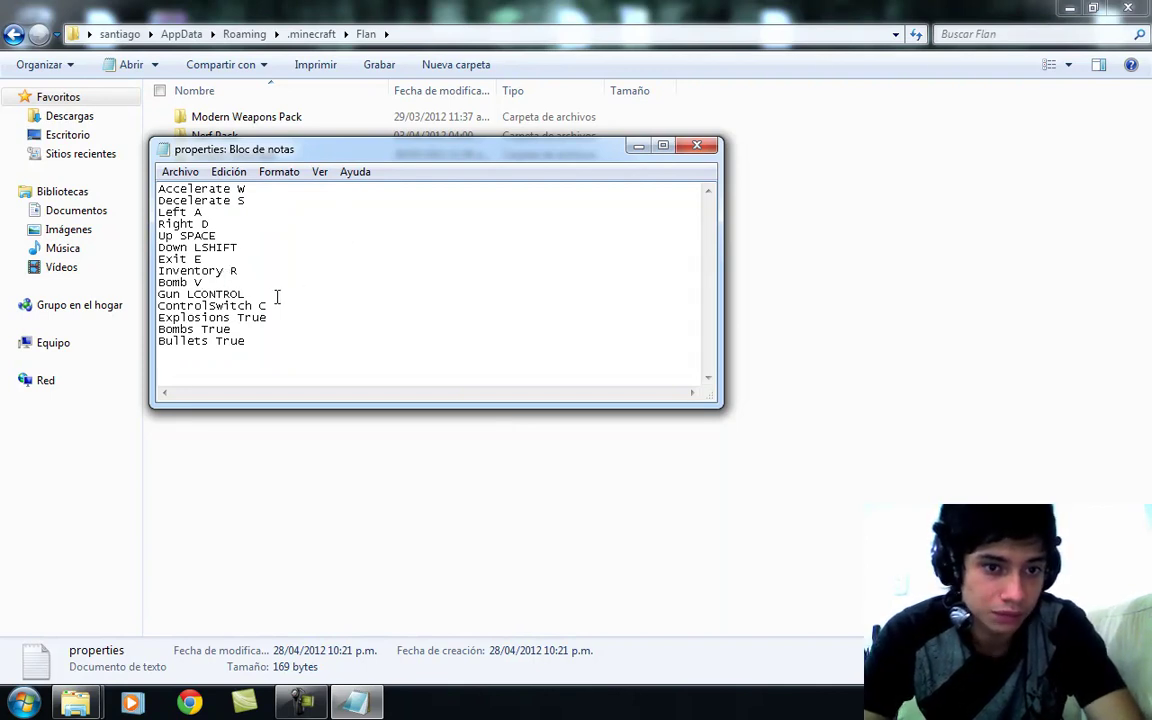
pyautogui.click(698, 146)
# Close the folder windows, and open the Minecraft launcher from the desktop and close it without entering the game
pyautogui.hotkey('alt', 'Tab')
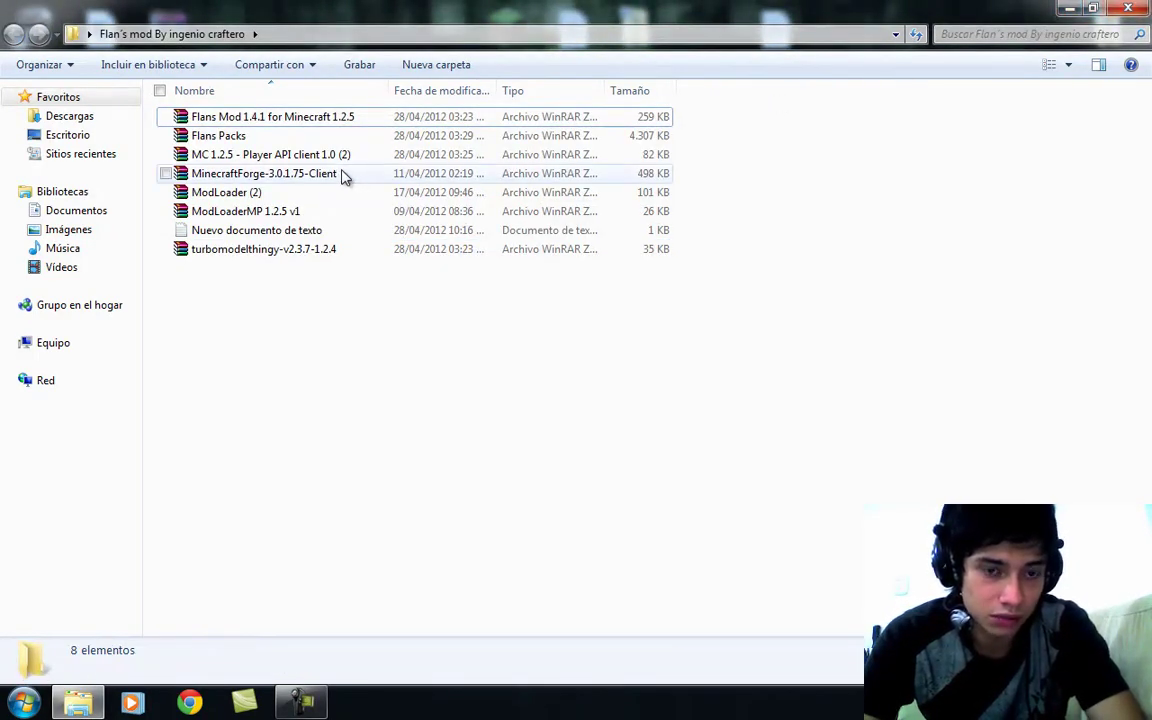
pyautogui.click(1128, 12)
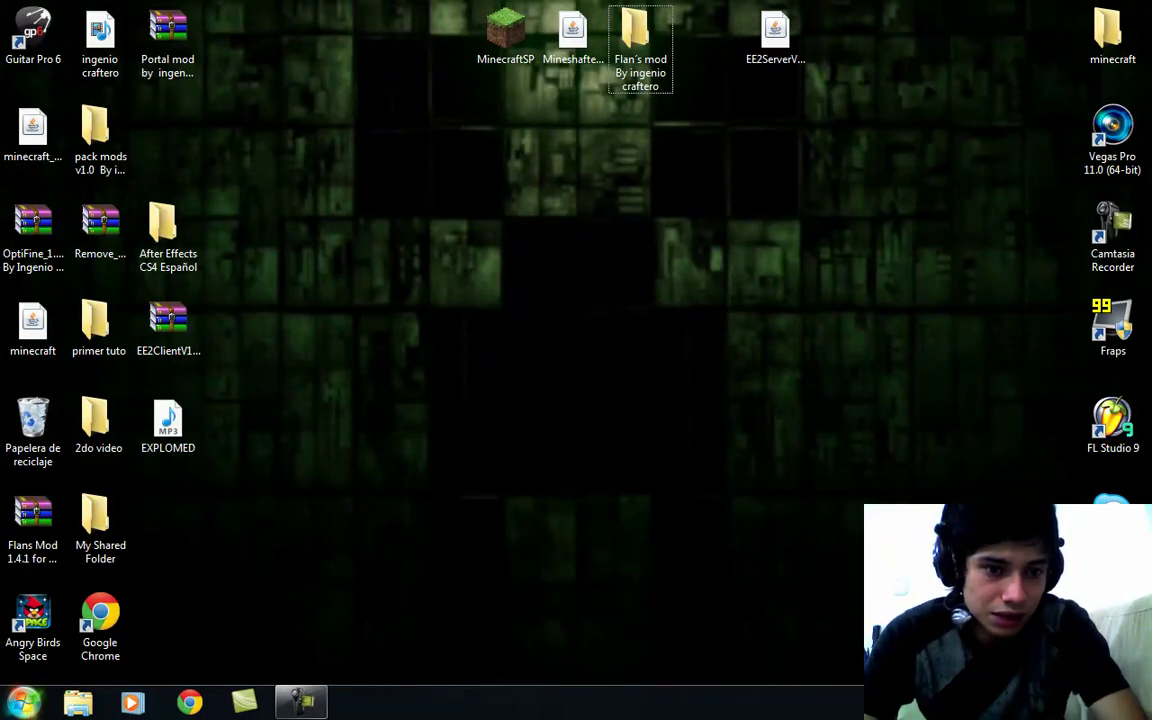
pyautogui.doubleClick(493, 73)
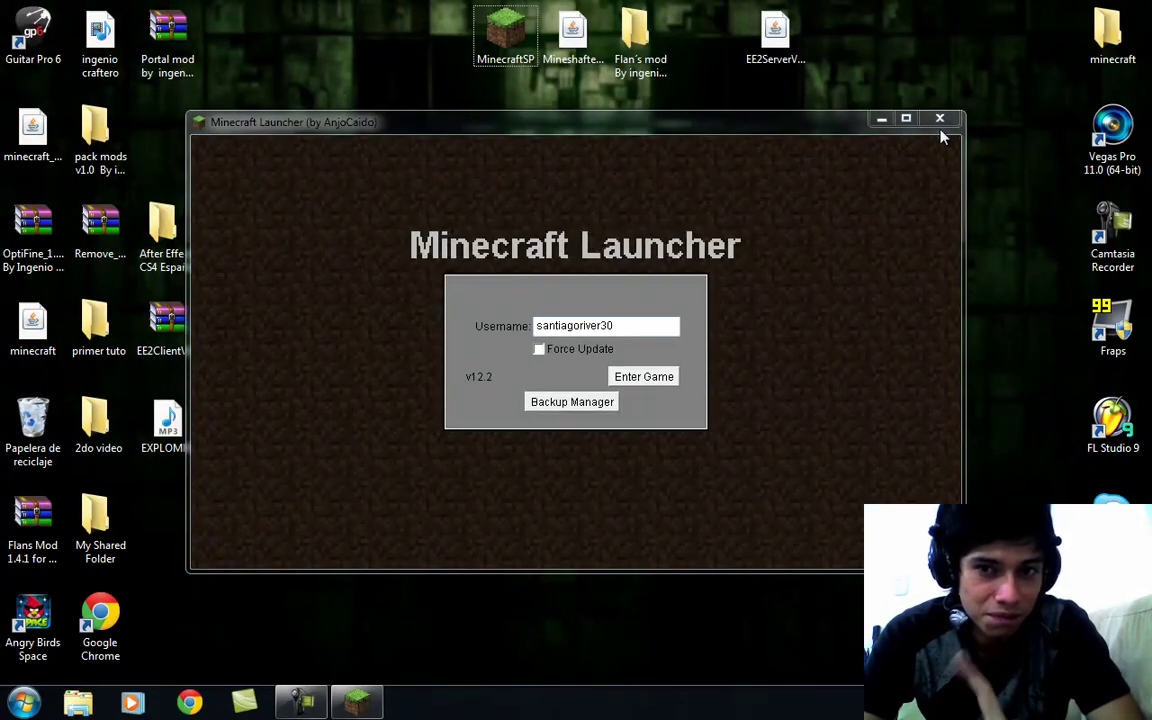
pyautogui.click(946, 120)
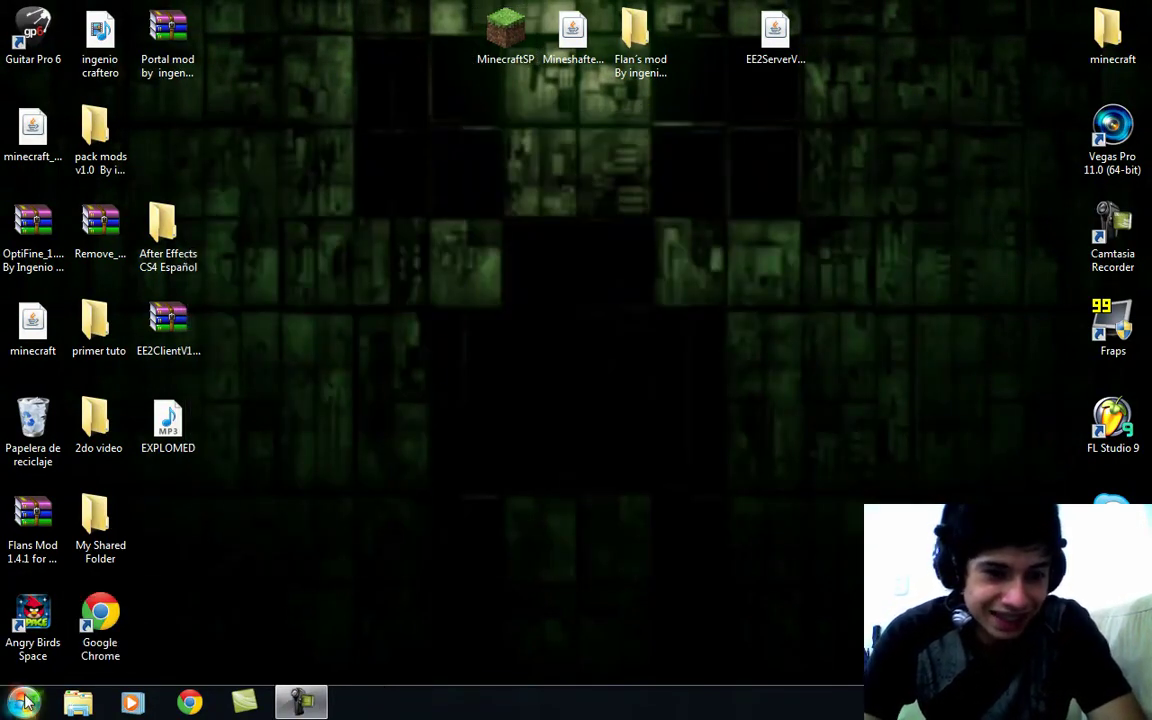
# Reopen Minecraft's bin folder and open the minecraft executable jar with WinRAR archiver
pyautogui.rightClick(80, 701)
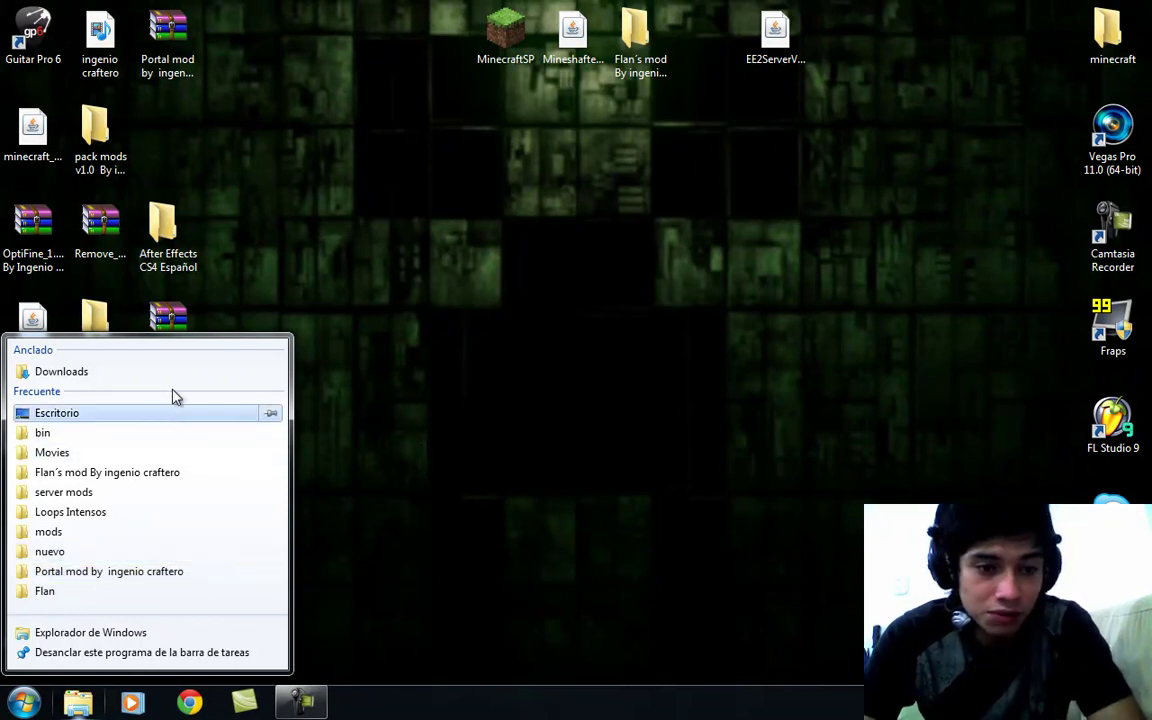
pyautogui.click(105, 435)
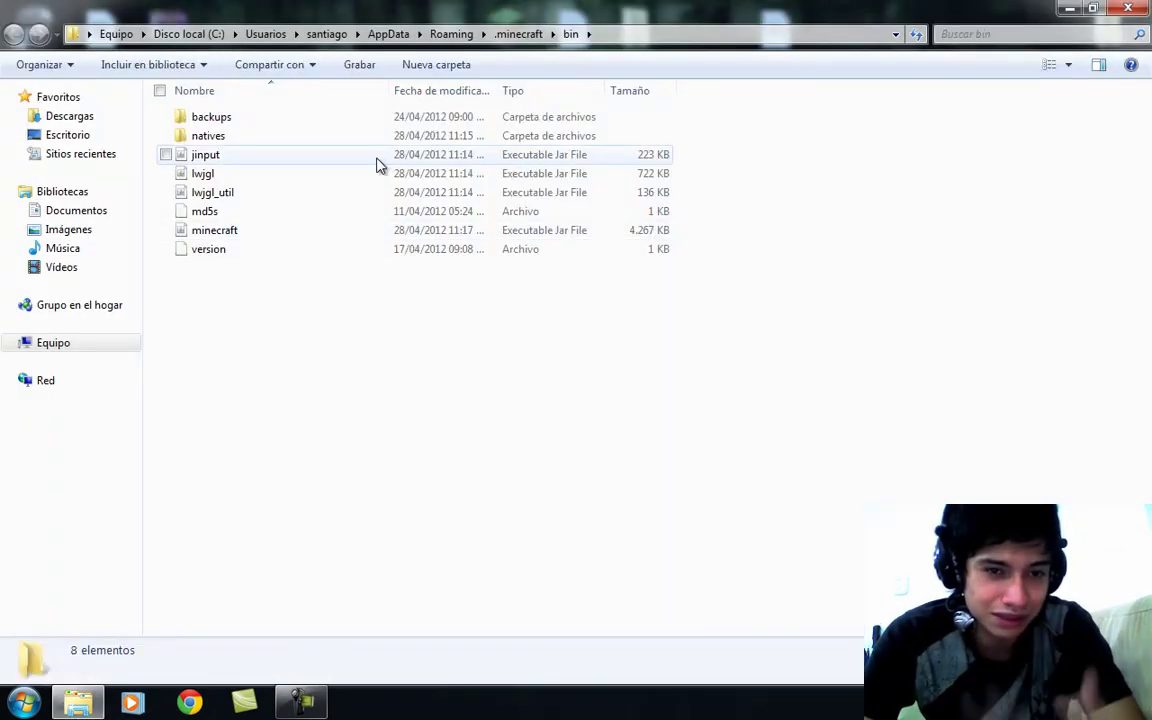
pyautogui.rightClick(268, 236)
pyautogui.moveTo(196, 313)
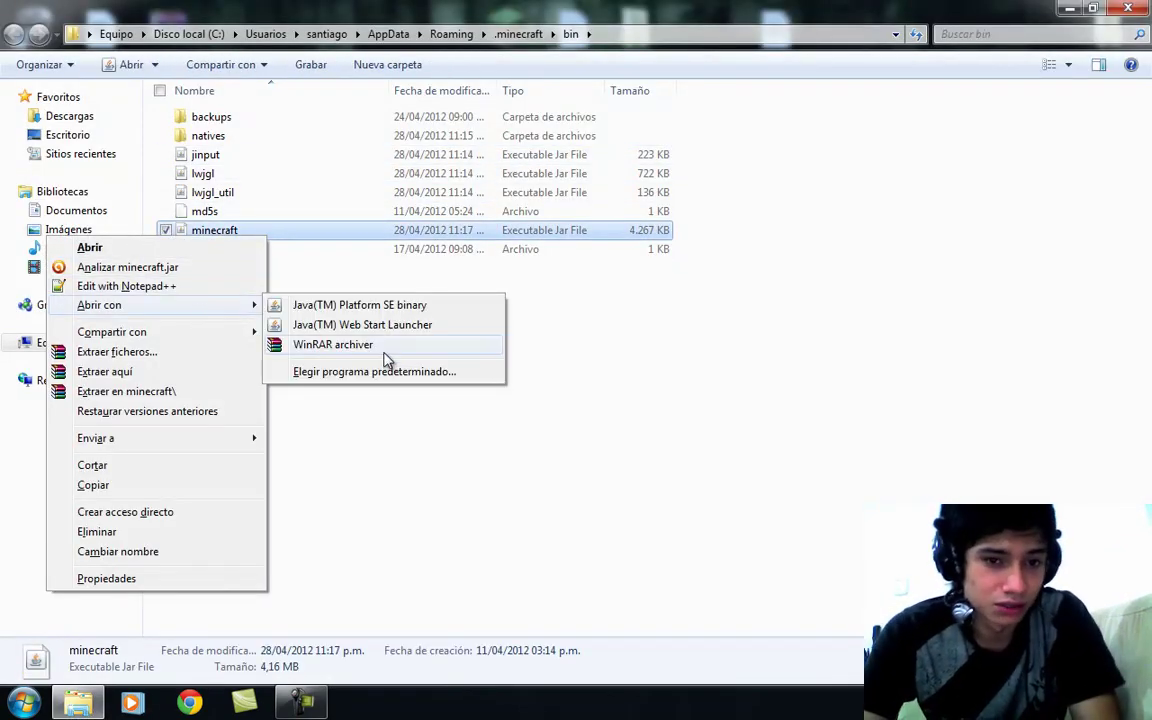
pyautogui.click(335, 344)
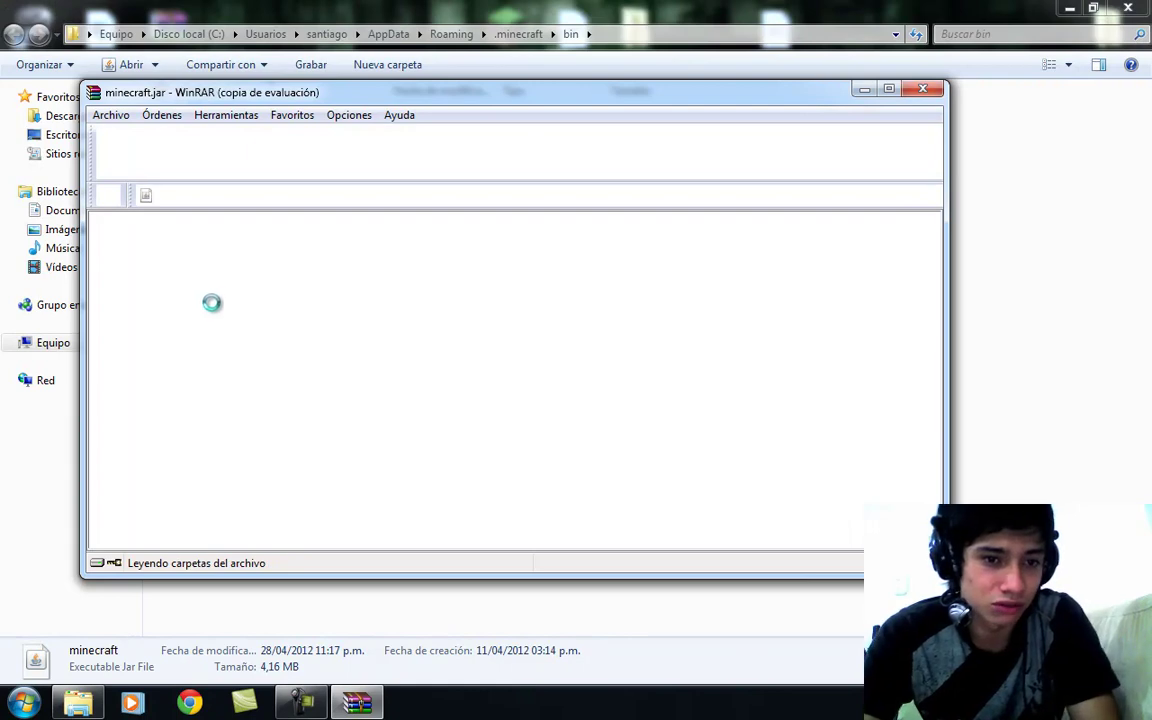
# Delete the META-INF folder from minecraft.jar, and close the archive and the bin folder
pyautogui.click(160, 362)
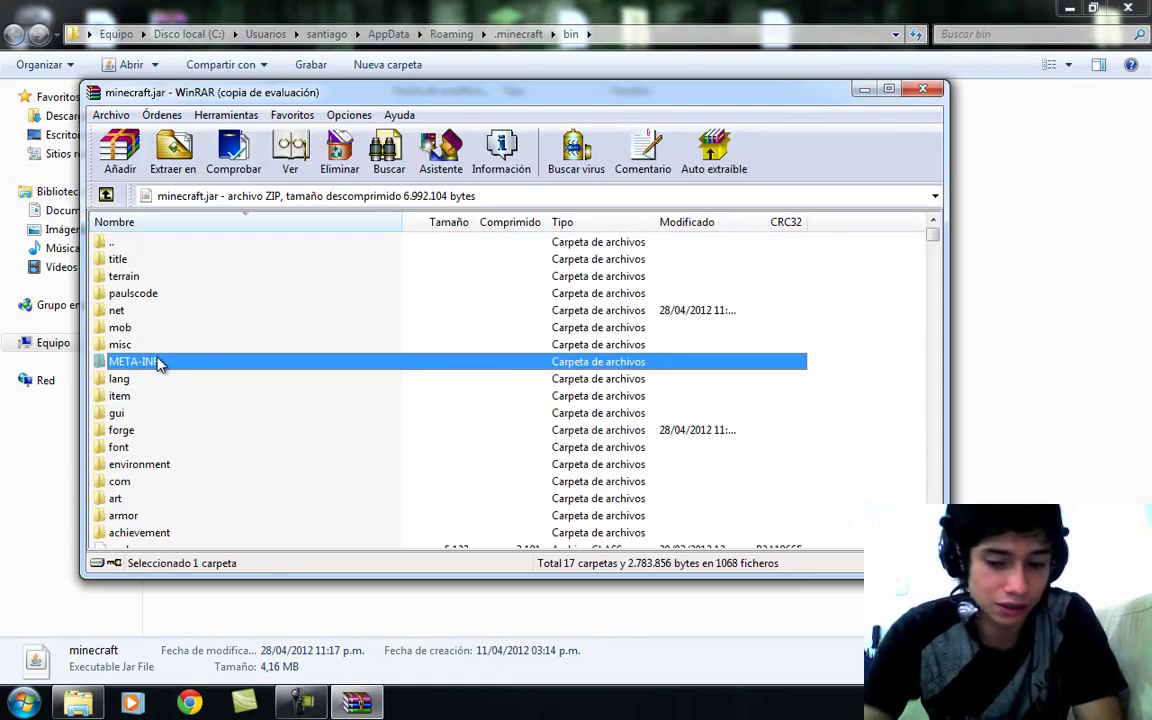
pyautogui.press('Delete')
pyautogui.press('Return')
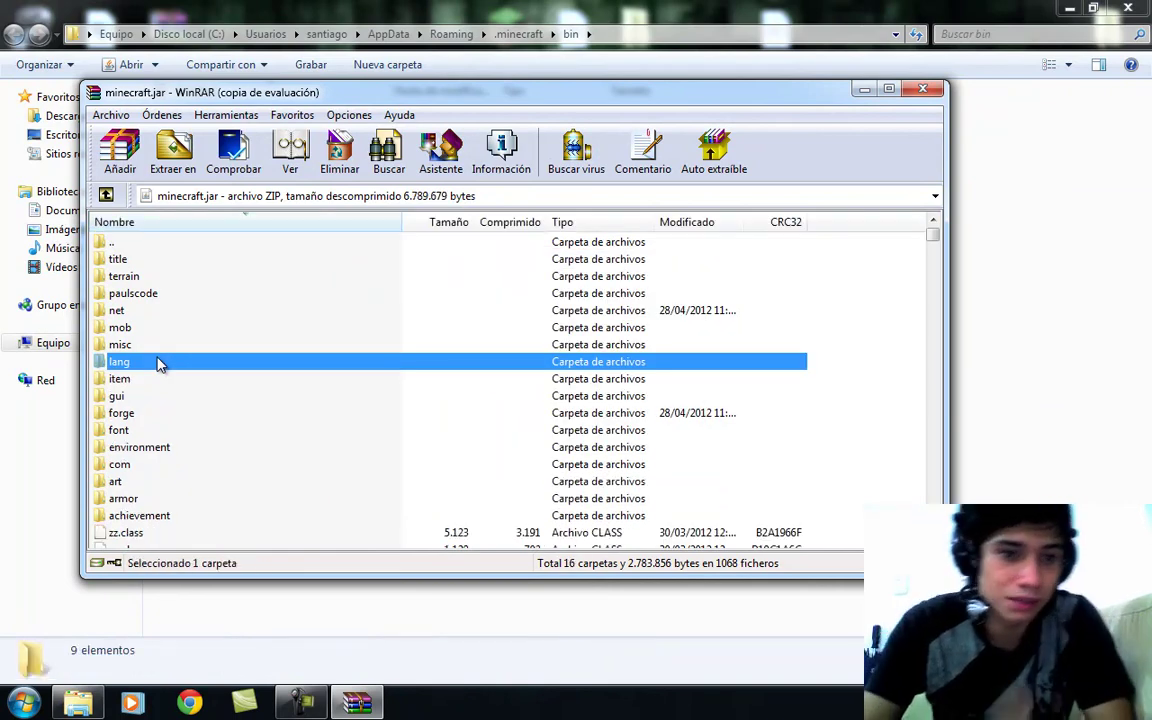
pyautogui.click(925, 91)
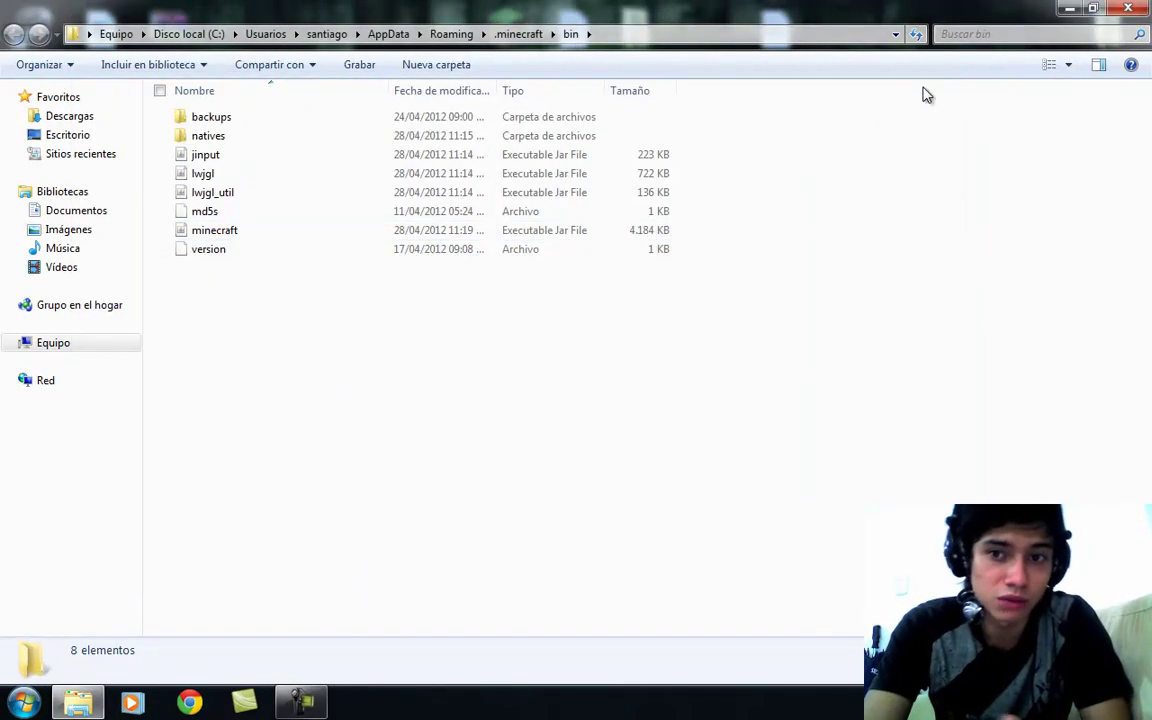
pyautogui.click(1131, 9)
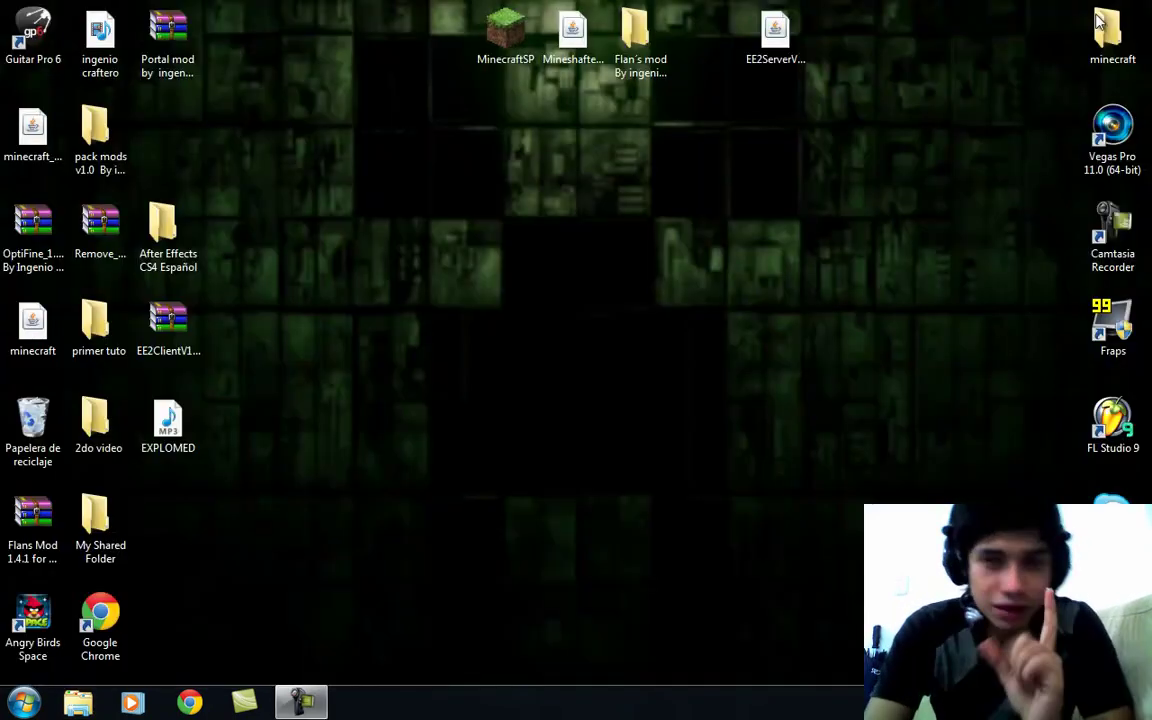
# Start the MinecraftSP launcher from the desktop and enter the game with the filled-in username
pyautogui.click(462, 214)
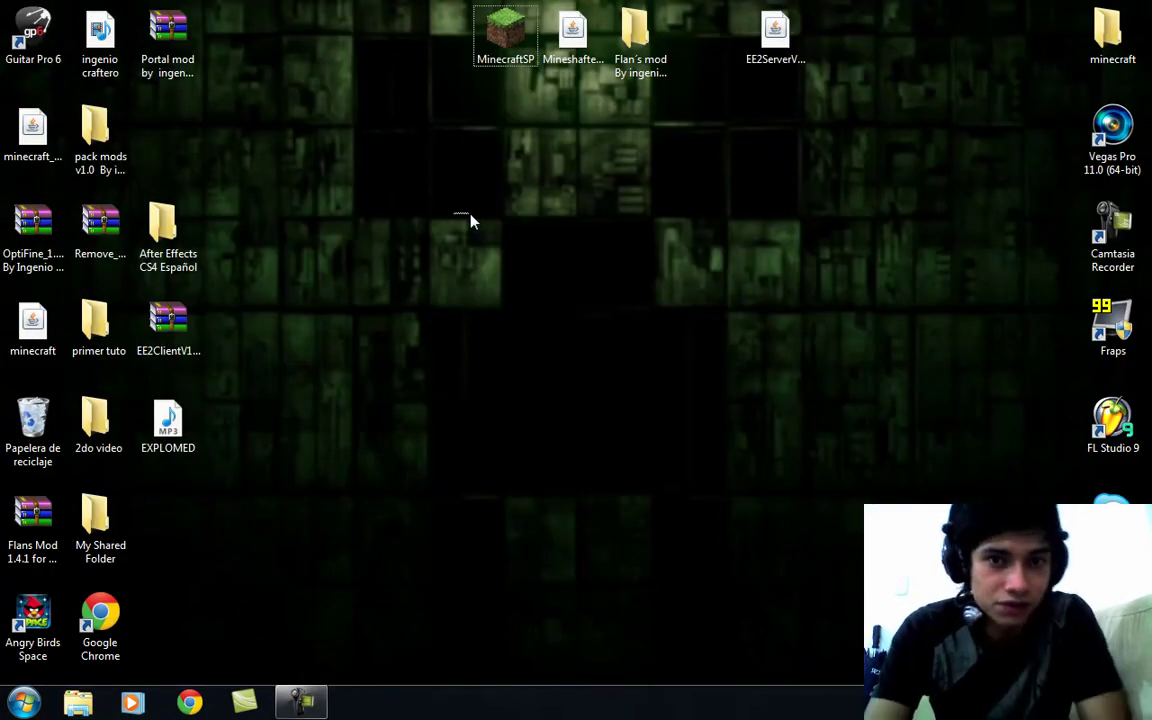
pyautogui.doubleClick(515, 46)
pyautogui.moveTo(503, 209); pyautogui.dragTo(512, 258)
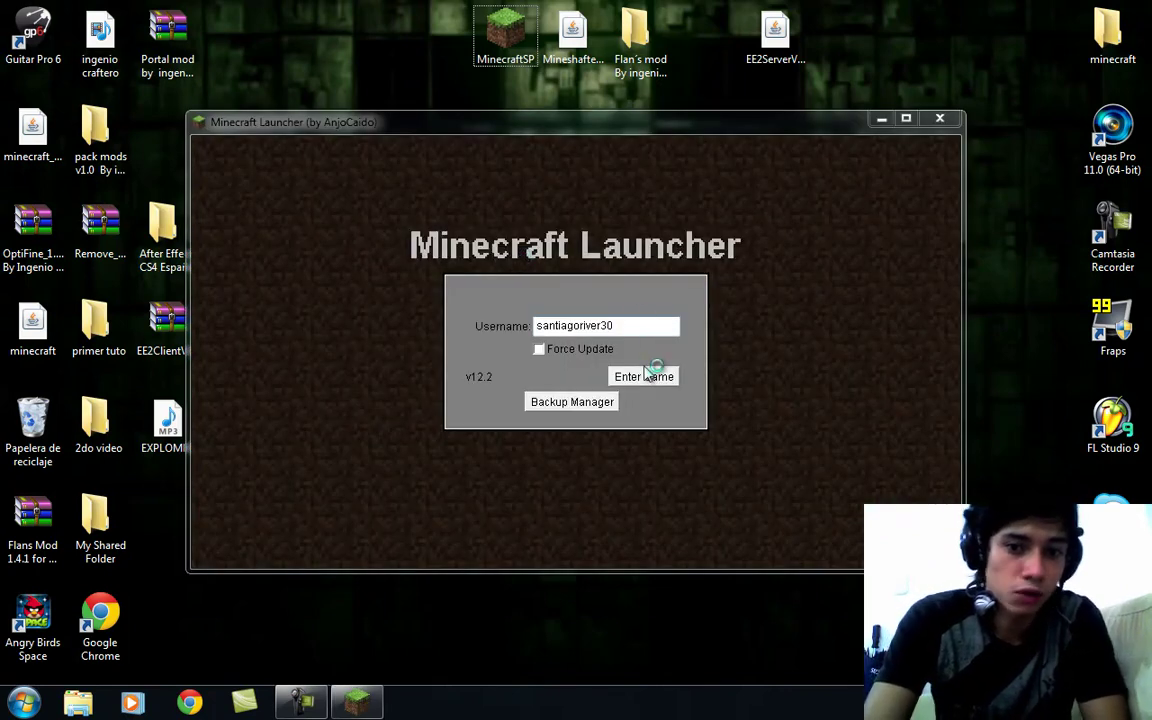
pyautogui.click(646, 376)
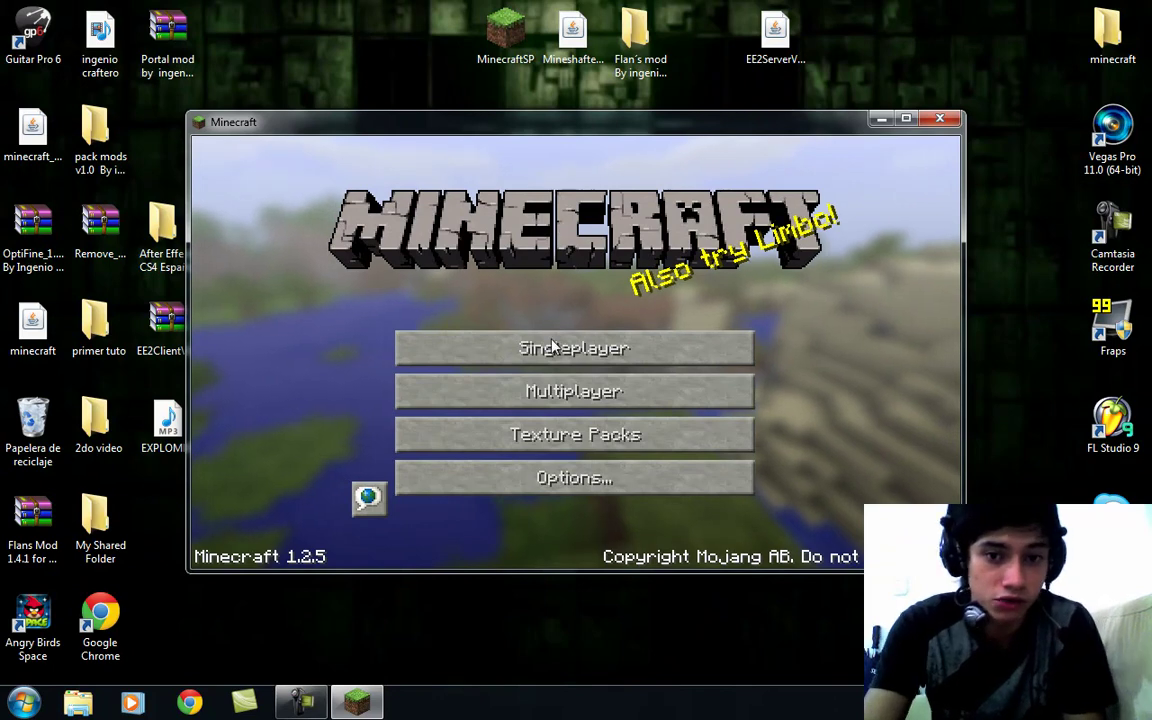
# Load the singleplayer survival world Ingenio Craftero Team 1.2.5 and walk up to the anti-aircraft gun and tank
pyautogui.click(580, 356)
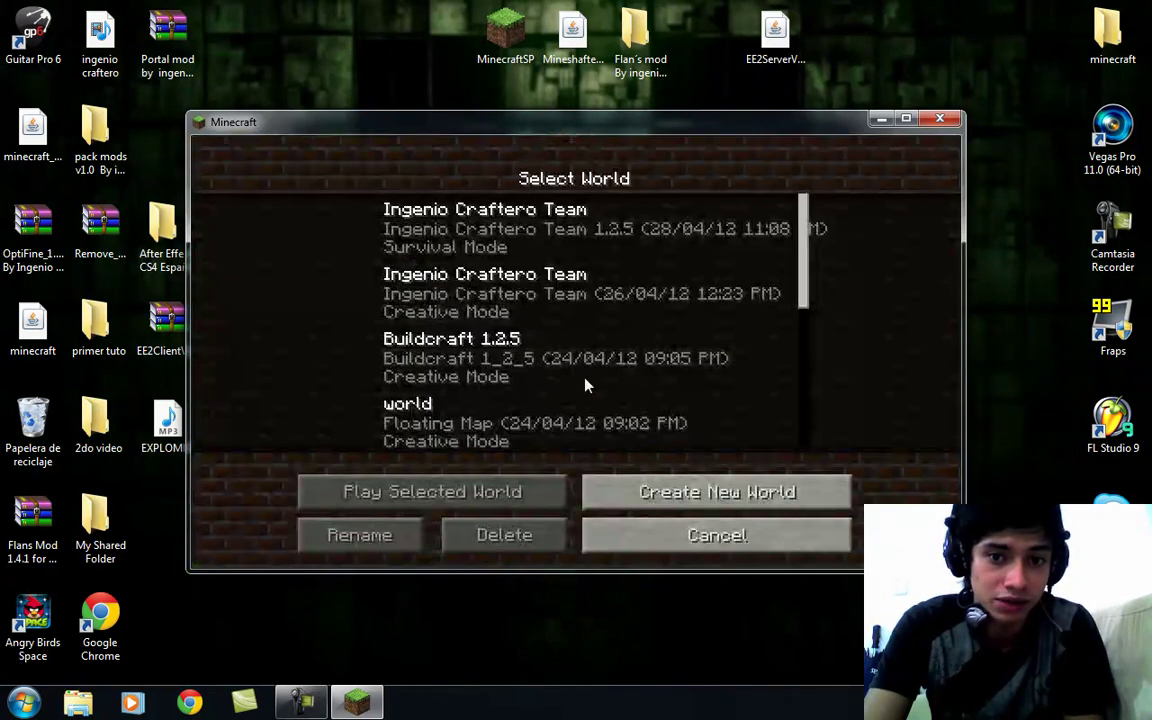
pyautogui.click(519, 220)
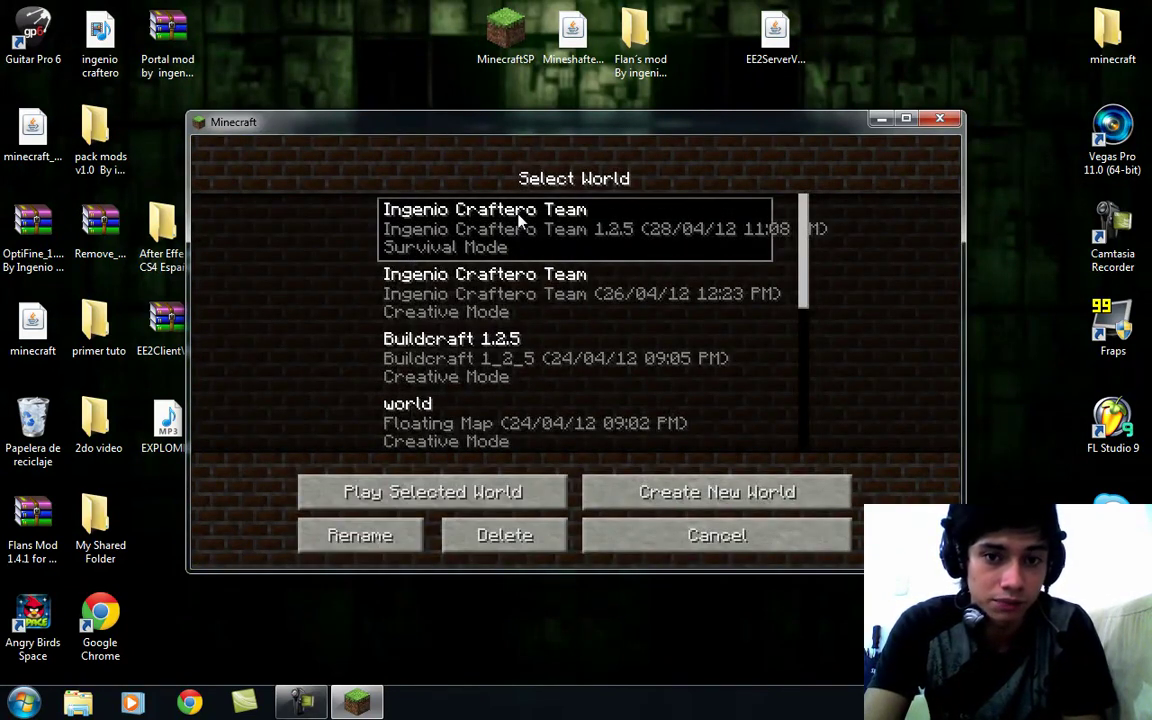
pyautogui.click(519, 220)
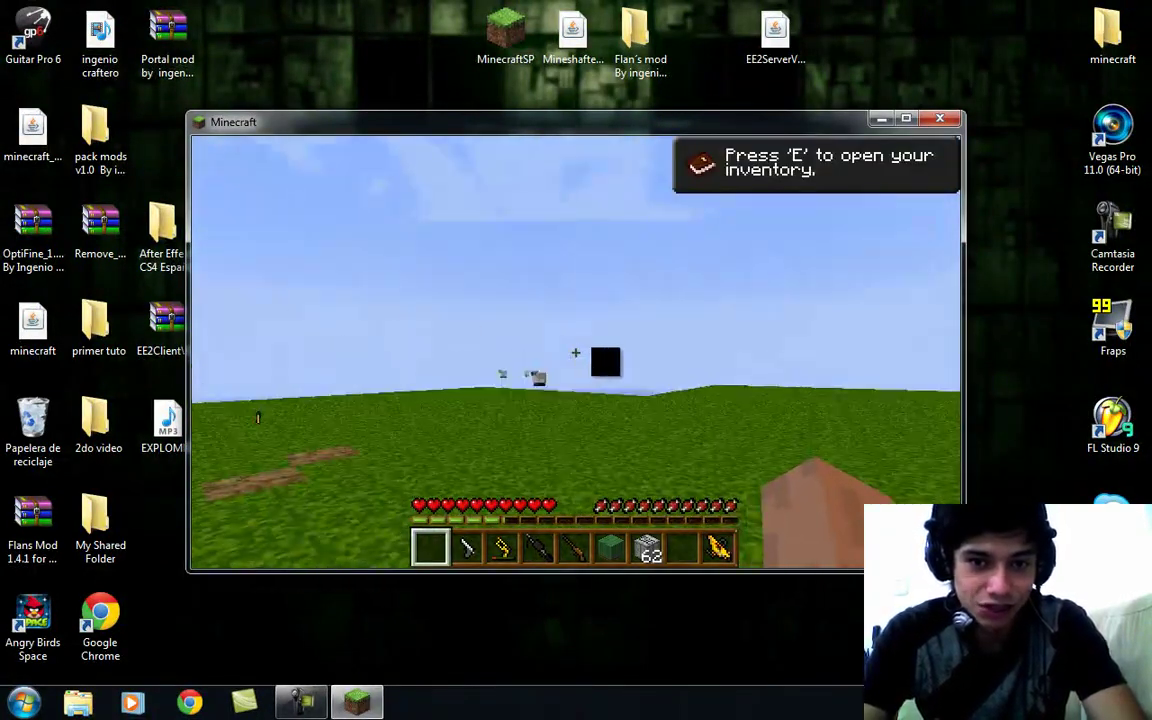
pyautogui.press('w')
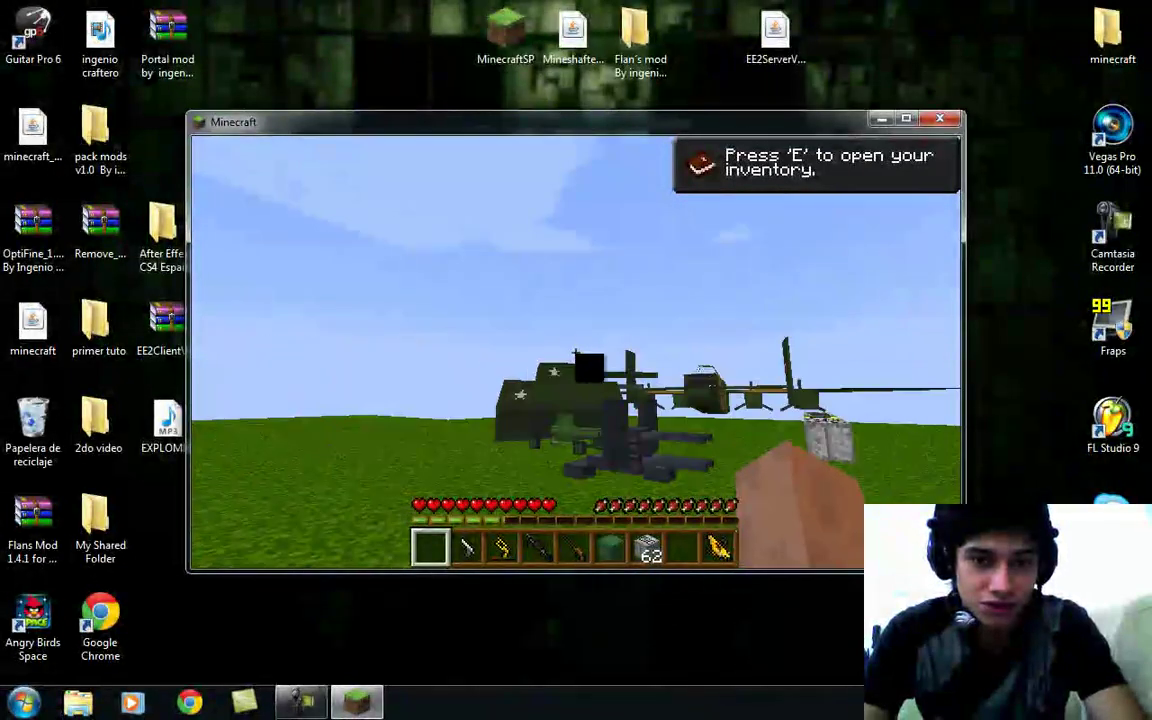
pyautogui.press('w')
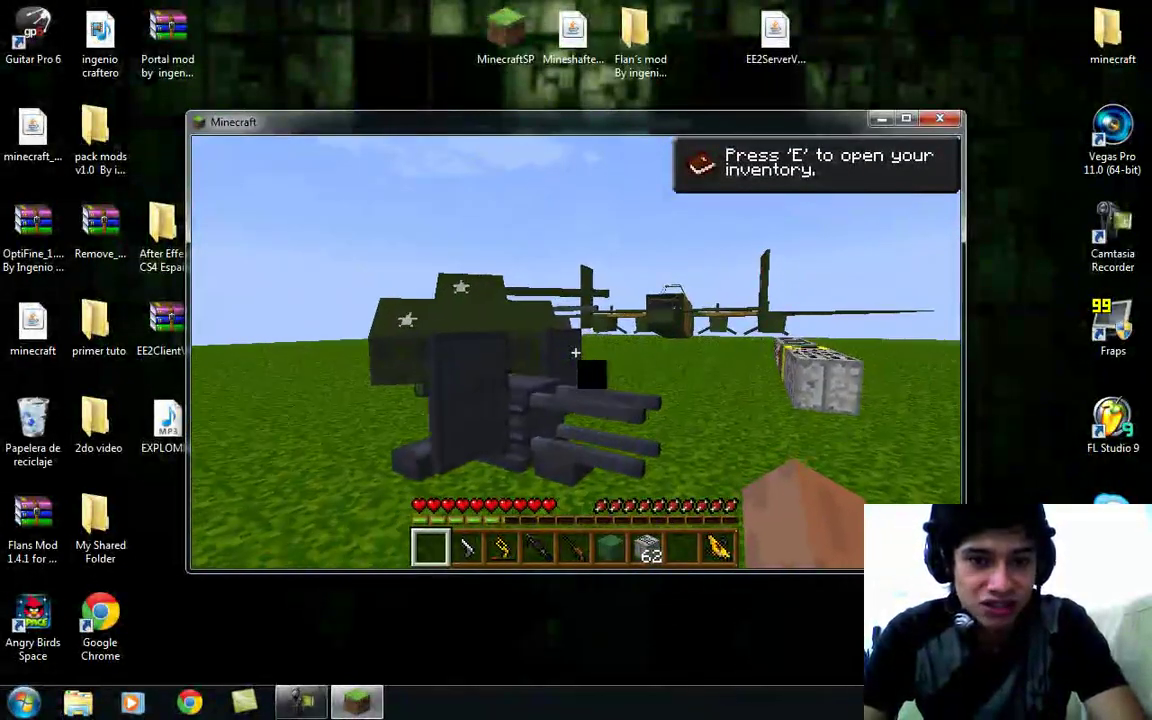
# Finish viewing the vehicles, save and quit the world to the title screen, and close Minecraft
pyautogui.press('a')
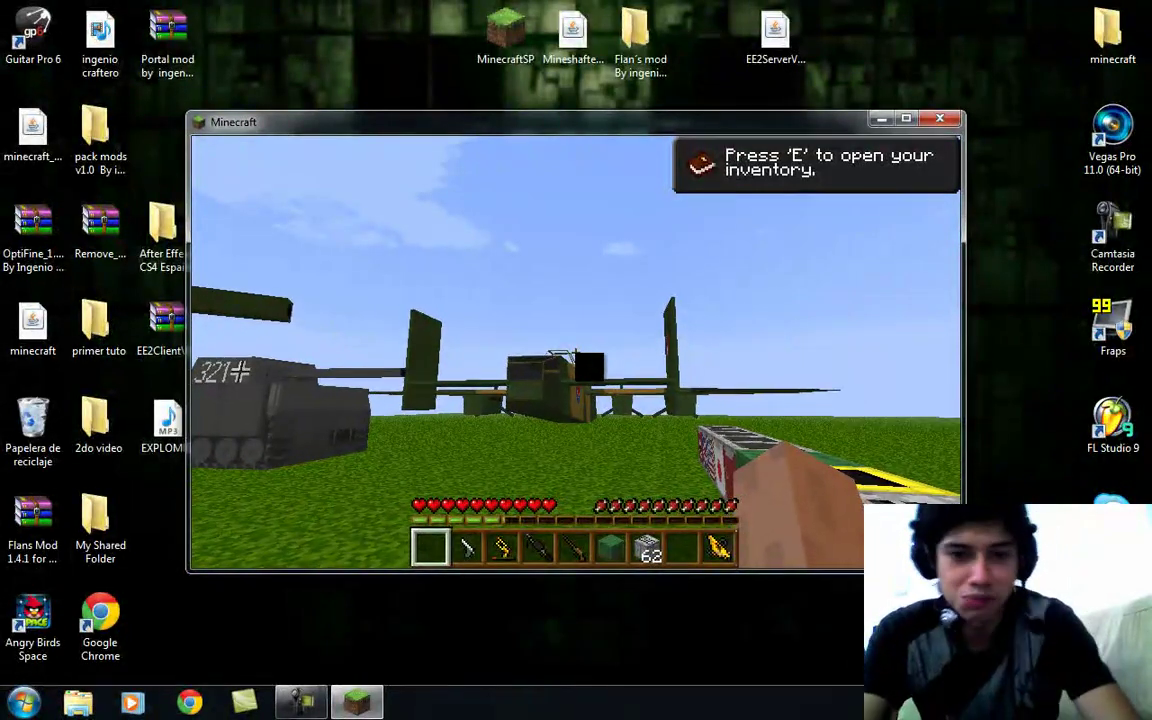
pyautogui.press('Escape')
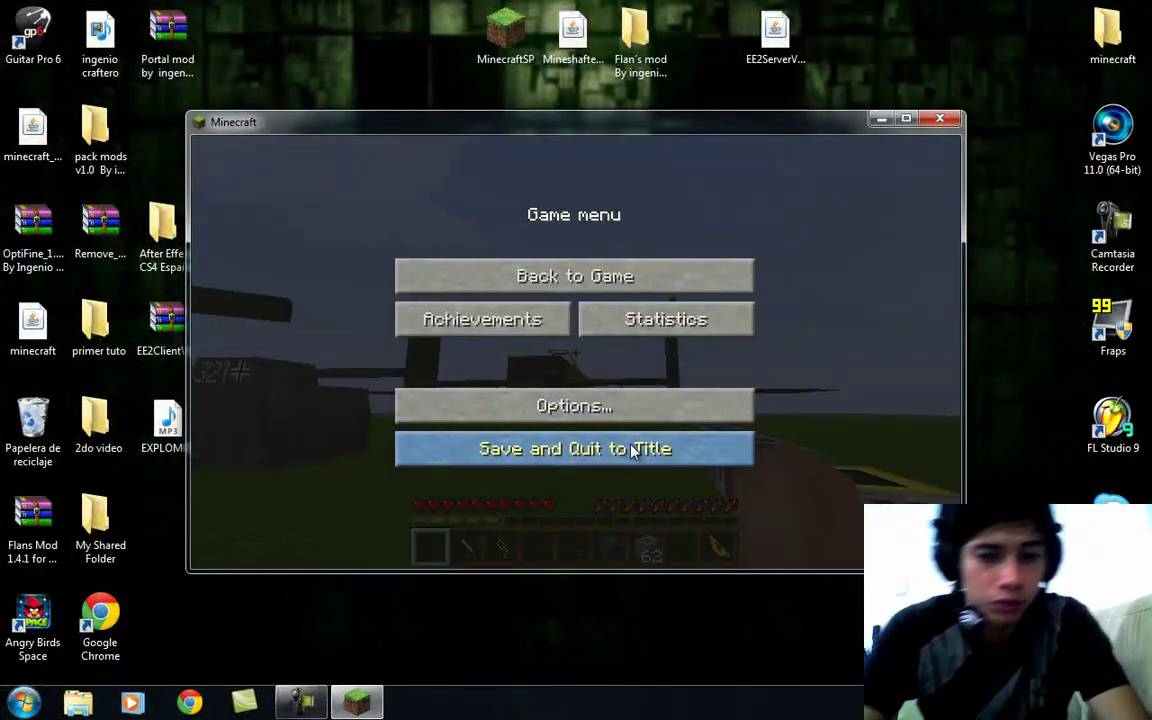
pyautogui.click(632, 451)
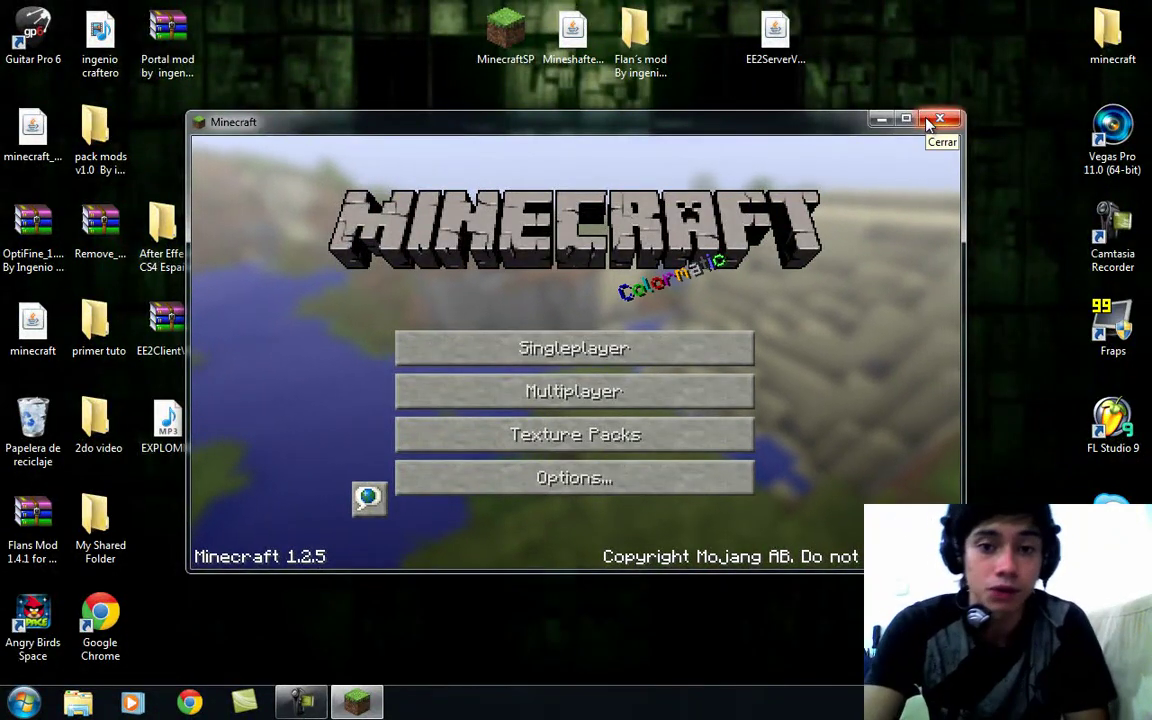
pyautogui.click(928, 121)
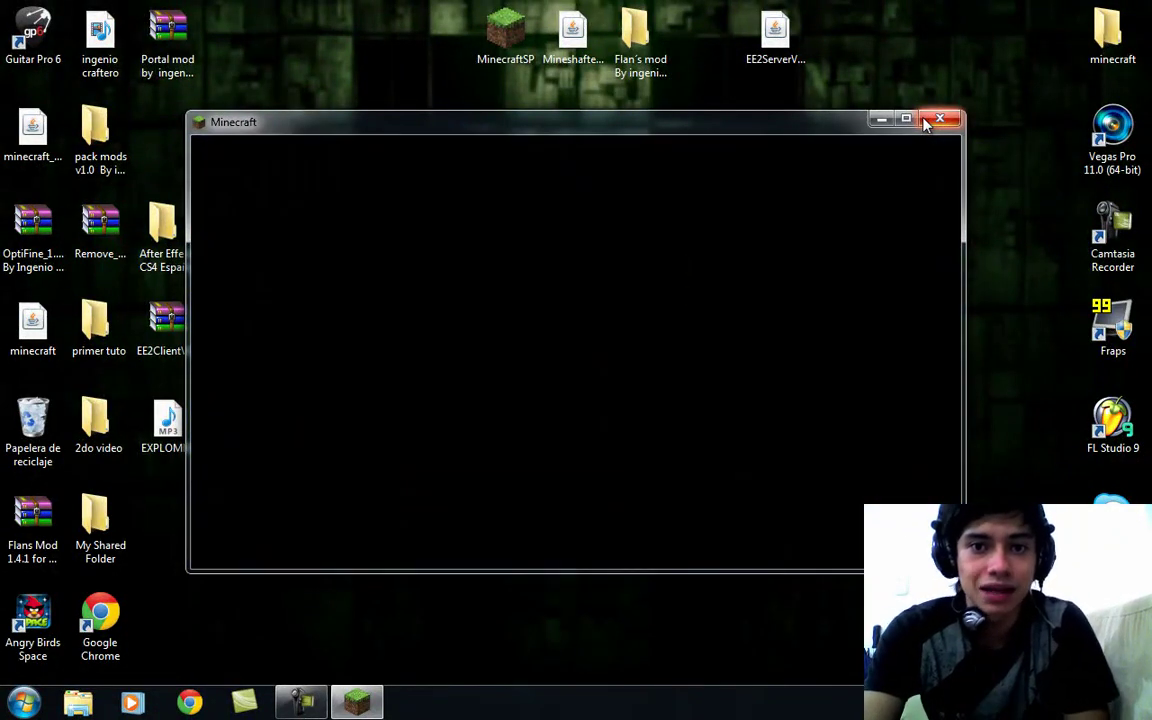
# Open the desktop folder Flan's mod By ingenio craftero to review its mod files, and close it
pyautogui.click(645, 38)
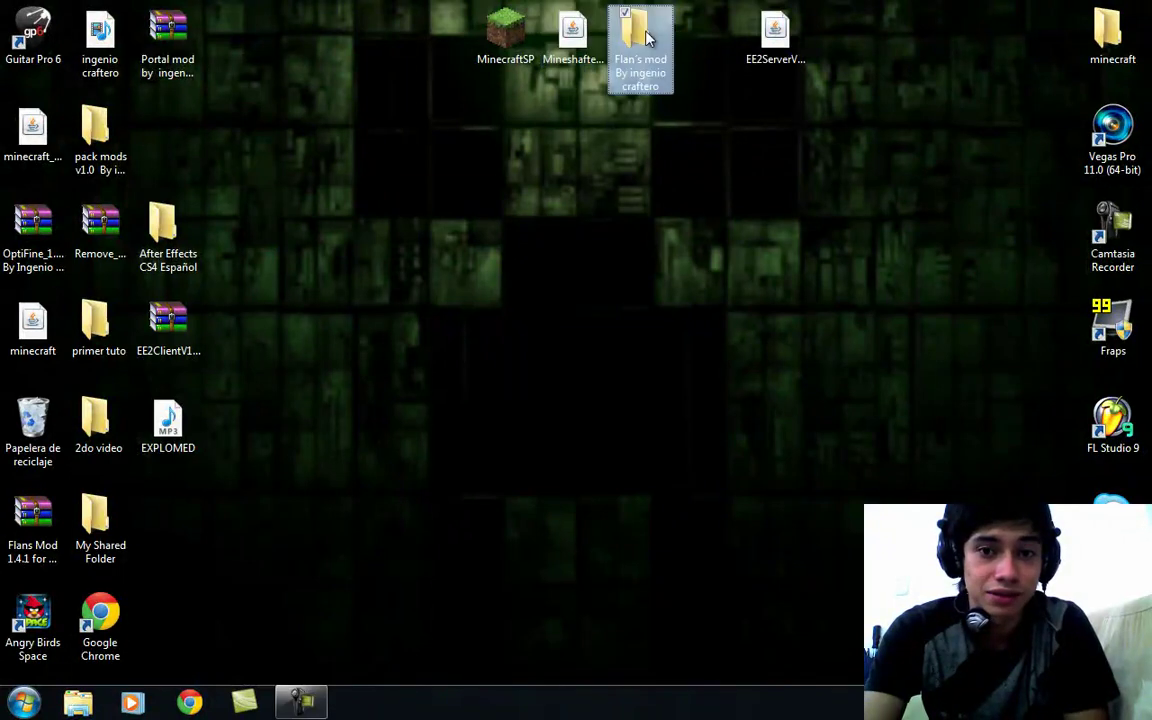
pyautogui.doubleClick(645, 38)
pyautogui.moveTo(449, 311); pyautogui.dragTo(504, 381)
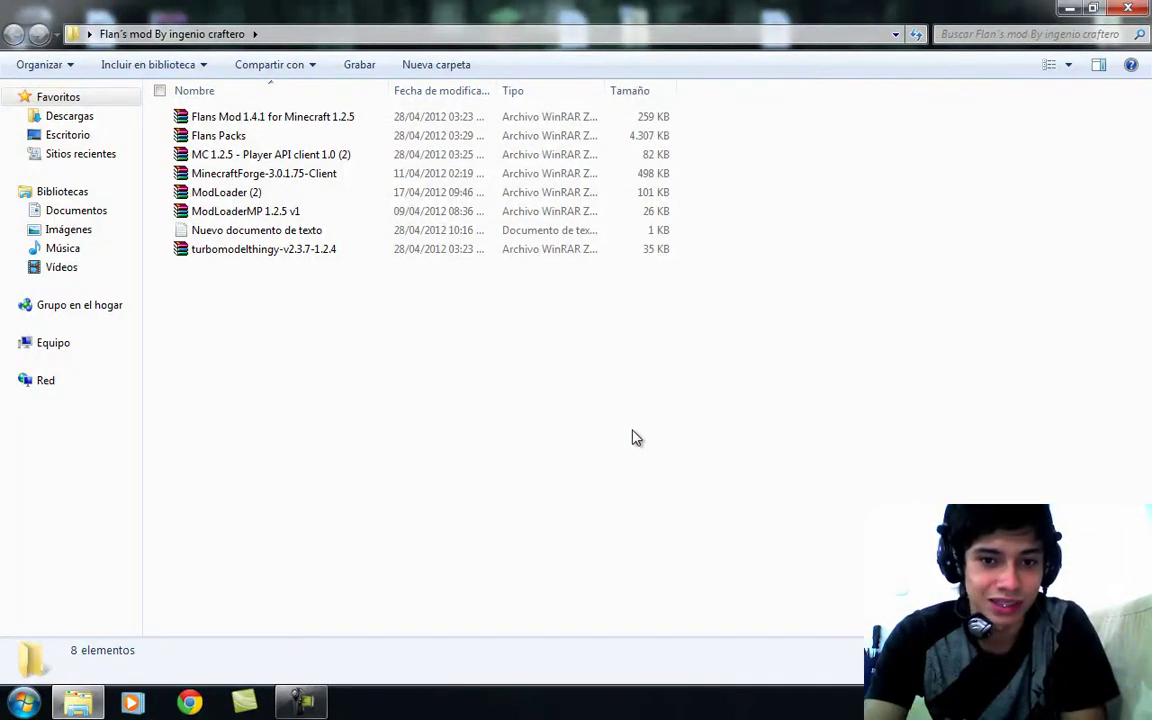
pyautogui.click(1136, 10)
pyautogui.moveTo(318, 12); pyautogui.dragTo(853, 100)
pyautogui.moveTo(795, 652); pyautogui.dragTo(337, 31)
pyautogui.click(337, 31)
pyautogui.moveTo(326, 657)
pyautogui.mouseDown()
pyautogui.moveTo(751, 345)
pyautogui.moveTo(882, 147)
pyautogui.moveTo(850, 128)
pyautogui.moveTo(815, 147)
pyautogui.moveTo(339, 599)
pyautogui.moveTo(312, 659)
pyautogui.mouseUp()
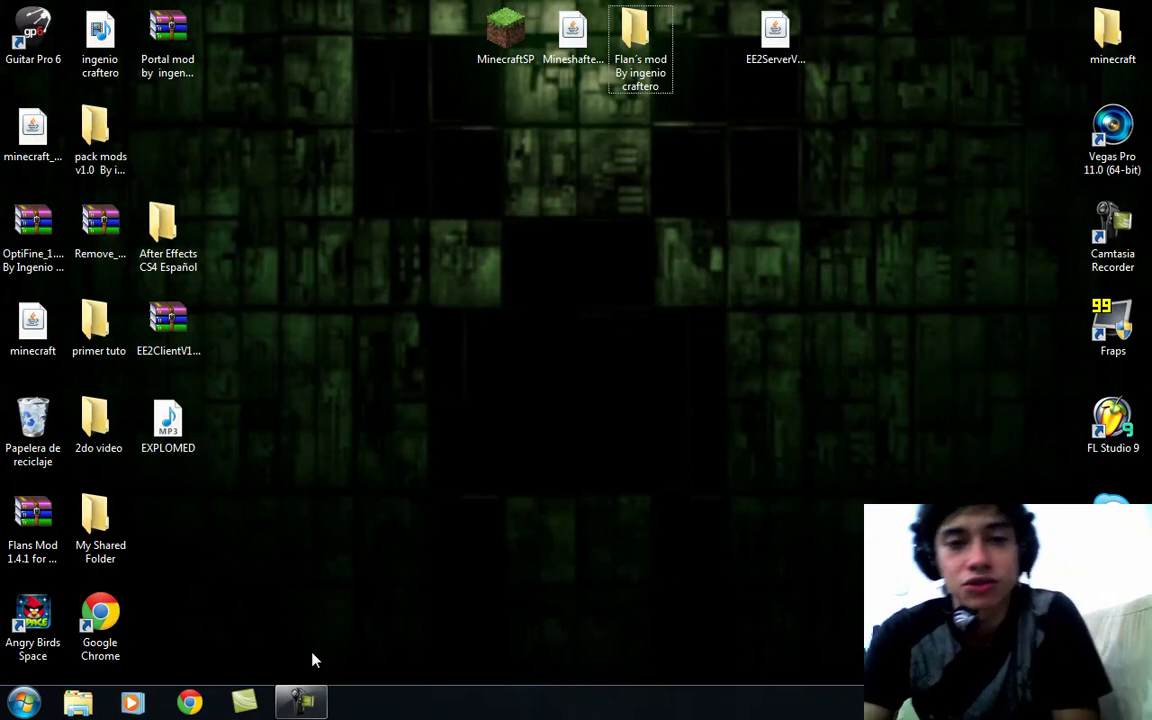
pyautogui.moveTo(273, 125); pyautogui.dragTo(860, 645)
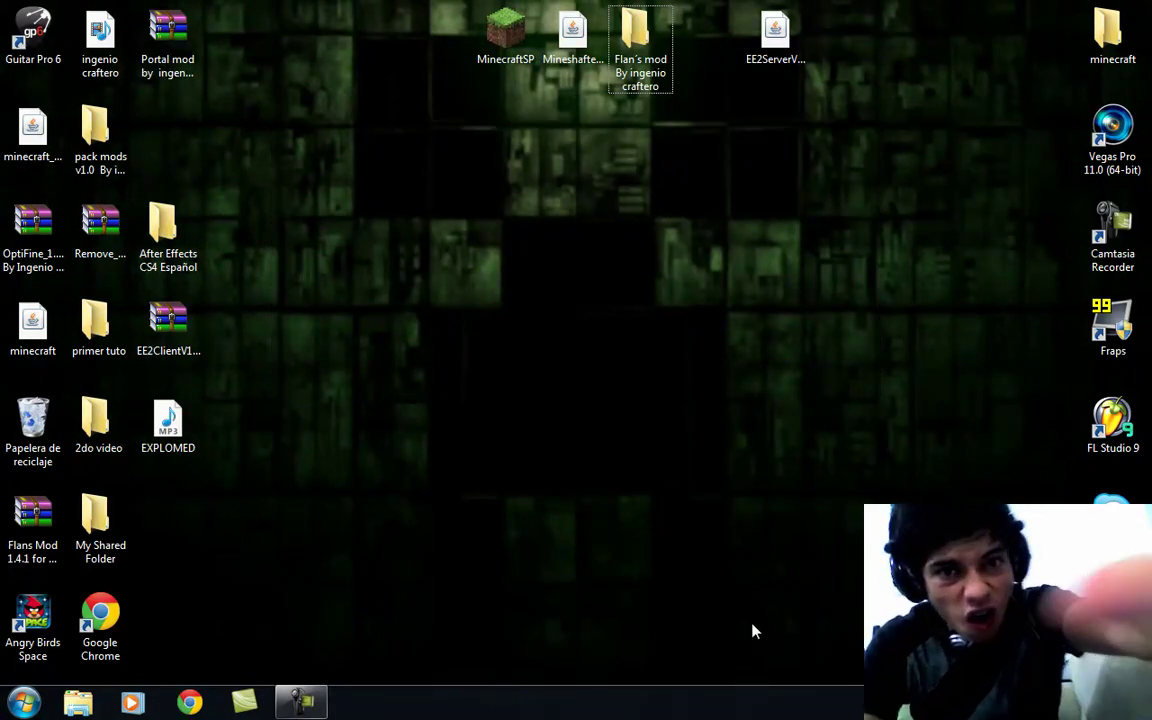